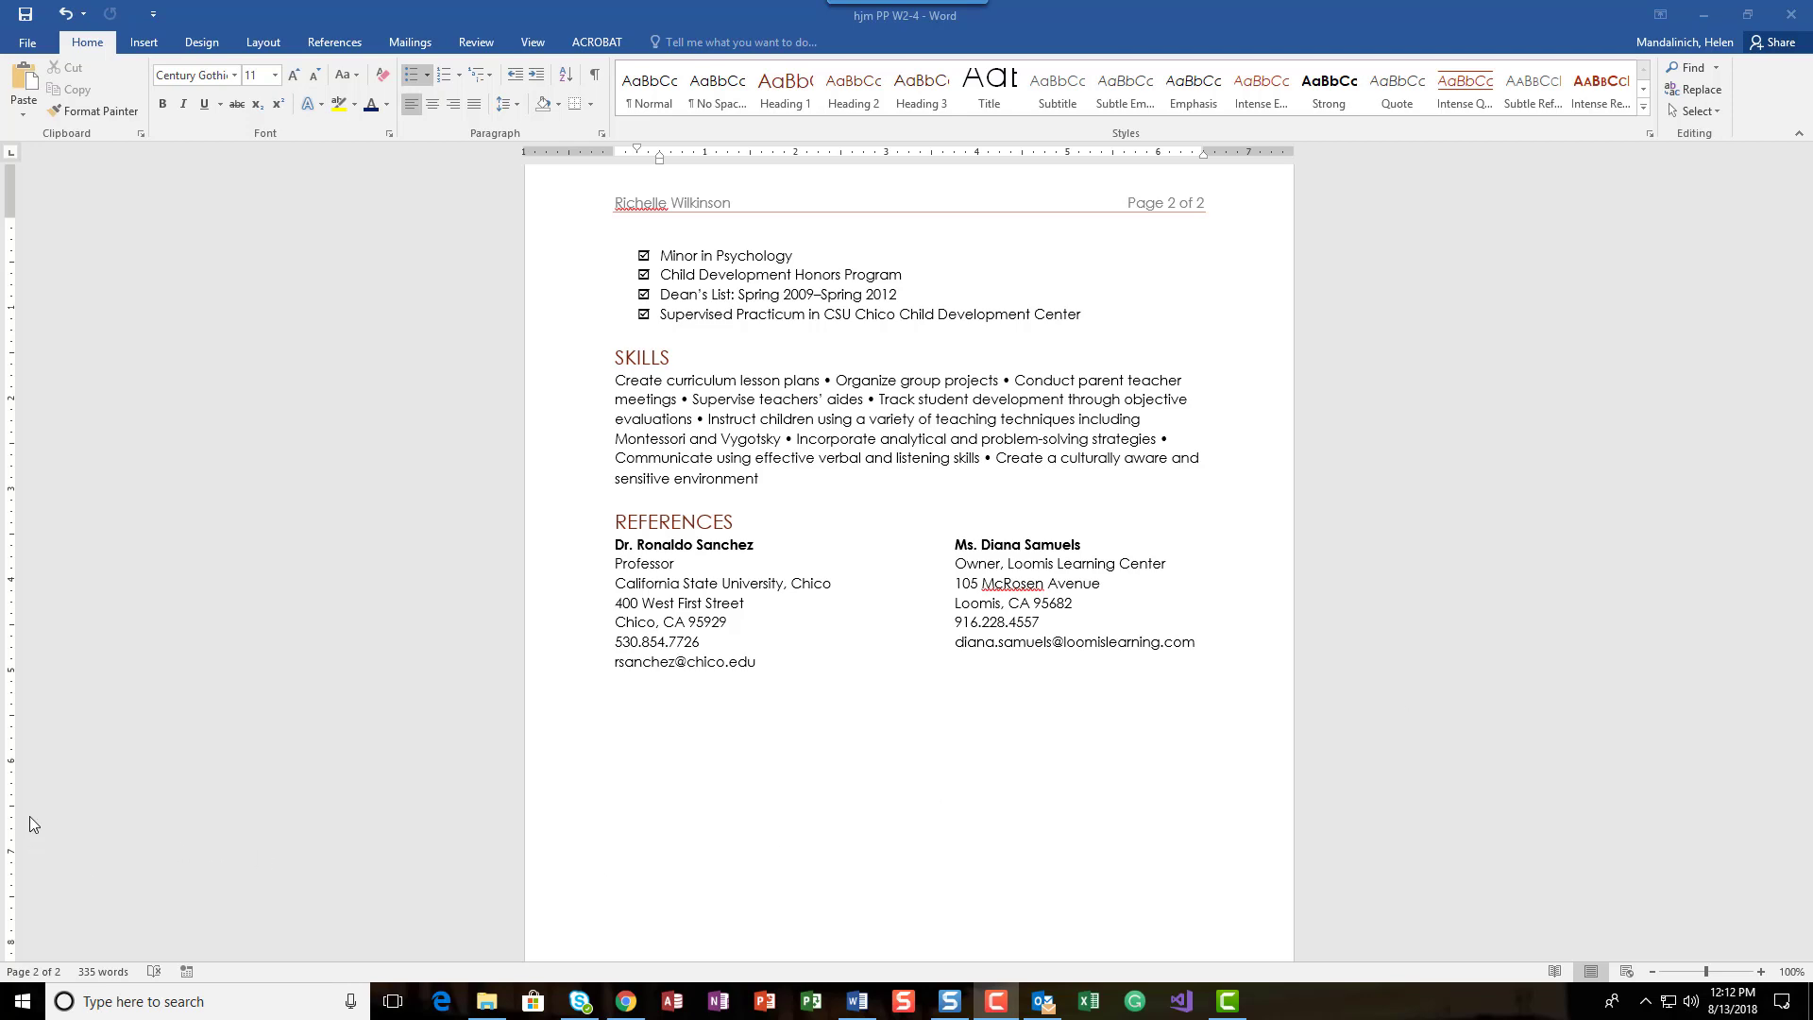
Step: Select the e-mail address in the resume's contact header and start a hyperlink of the E-mail Address type for it
{"action": "scroll", "coordinate": [48, 792], "scroll_direction": "up", "scroll_amount": 10}
{"action": "scroll", "coordinate": [50, 792], "scroll_direction": "up", "scroll_amount": 8}
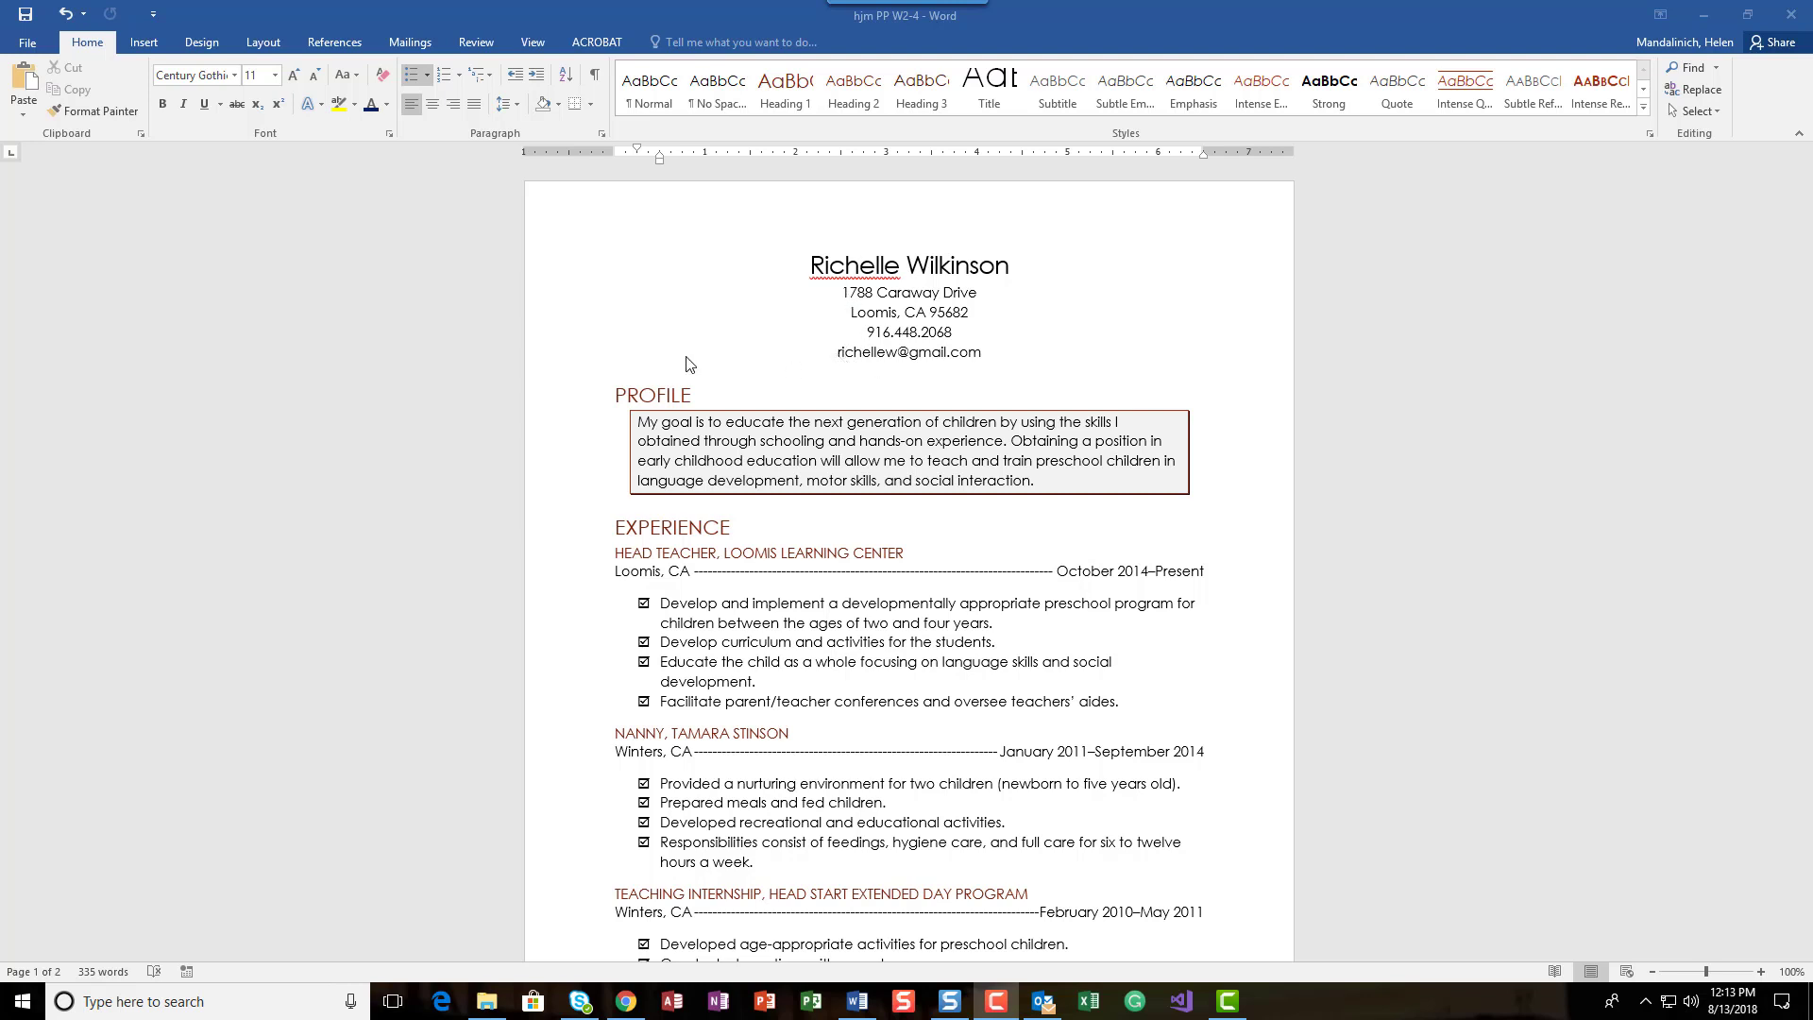
{"action": "left_click", "coordinate": [983, 353]}
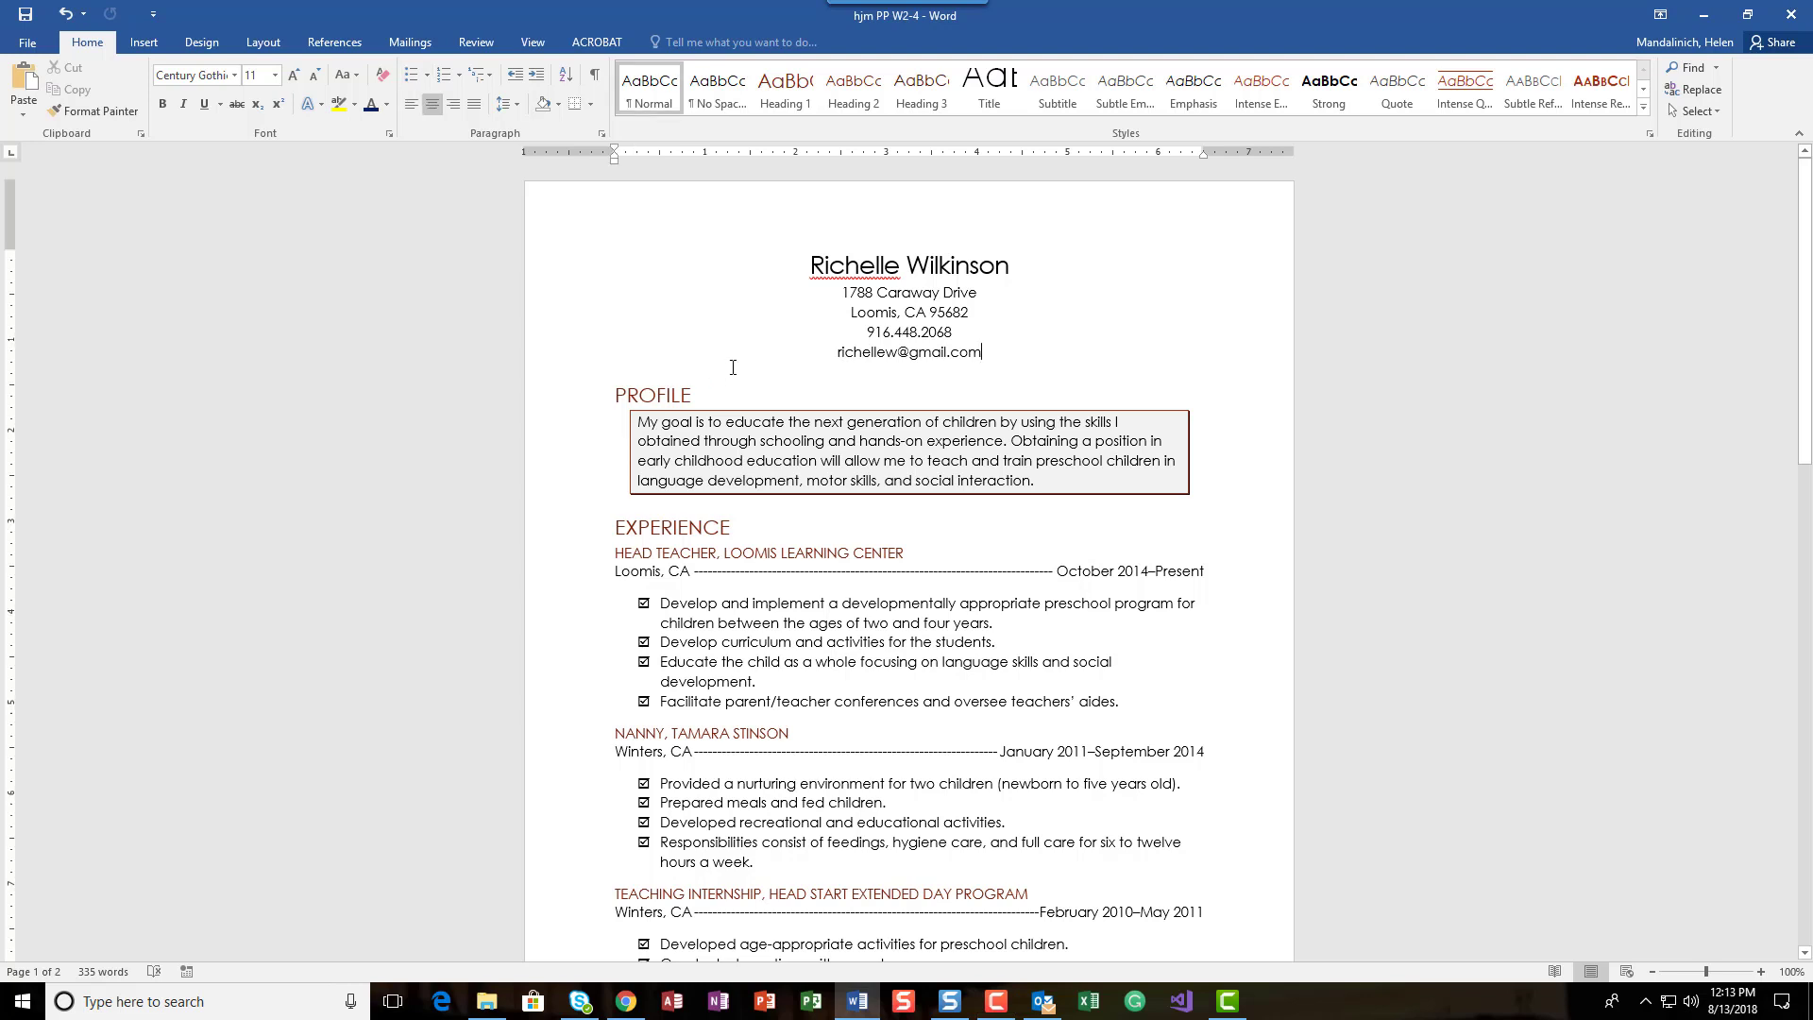
{"action": "triple_click", "coordinate": [898, 353]}
{"action": "left_click", "coordinate": [883, 370]}
{"action": "left_click_drag", "start_coordinate": [838, 354], "coordinate": [993, 359]}
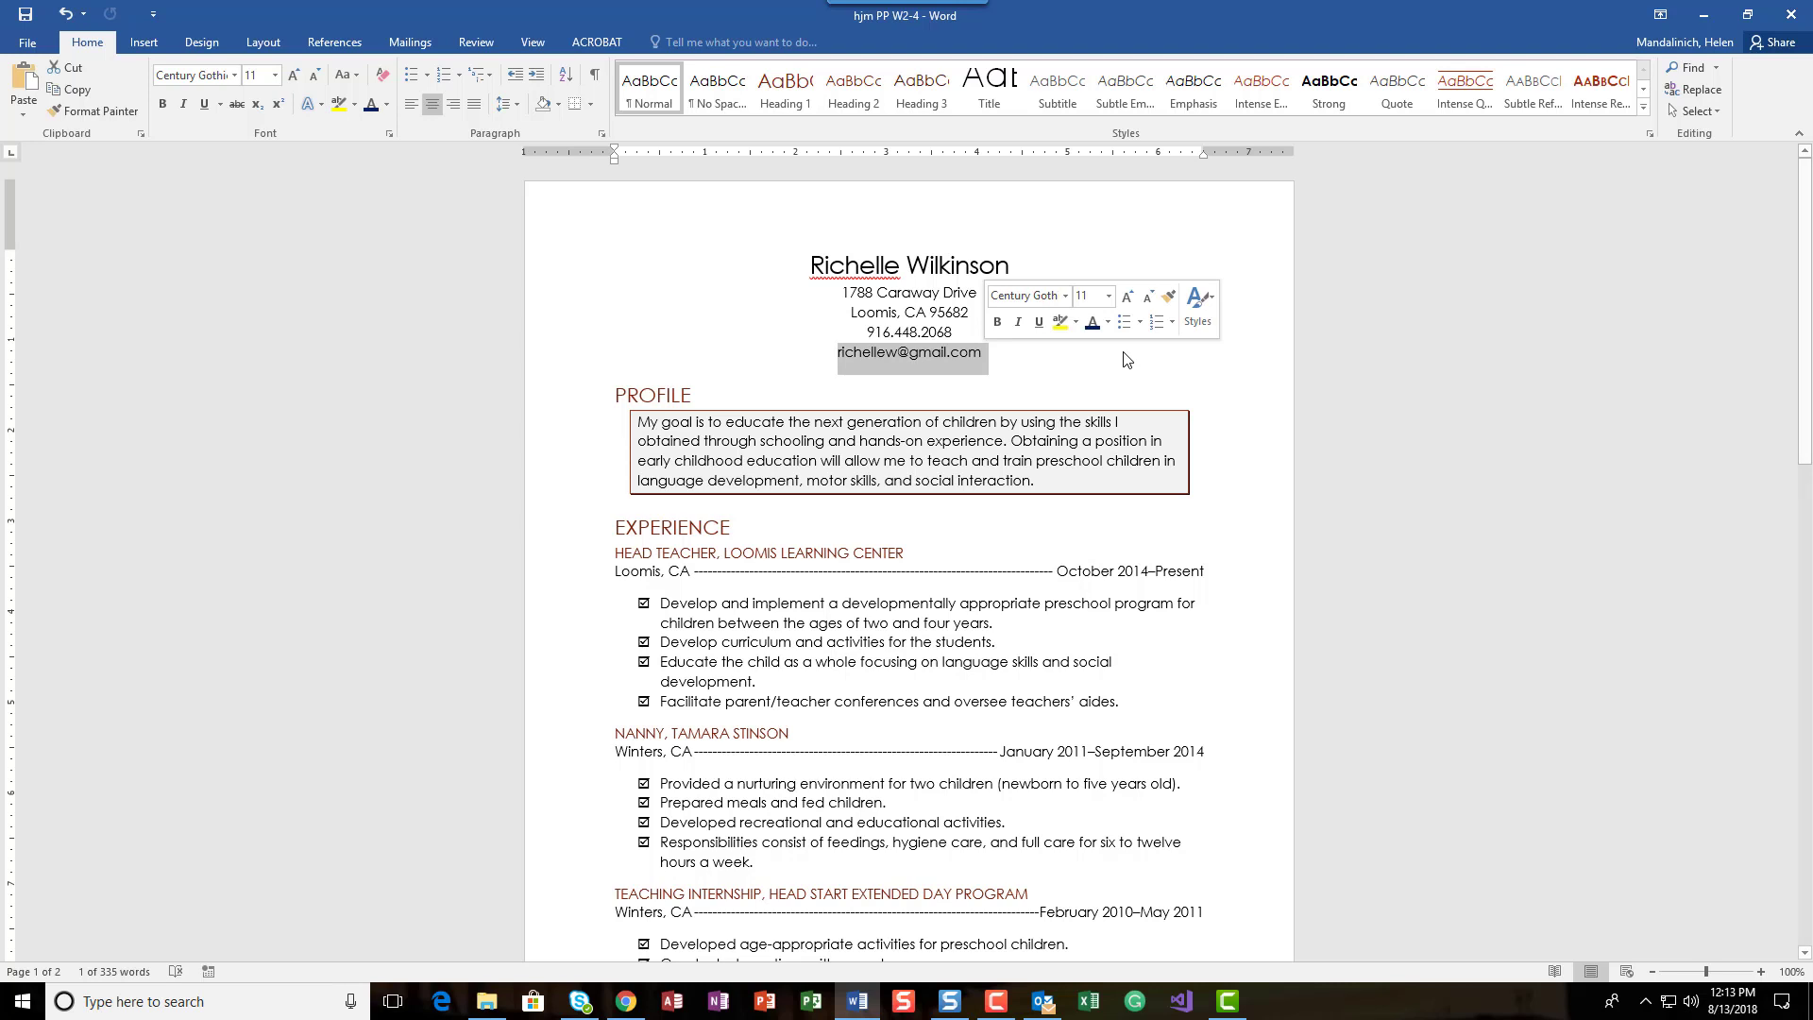
{"action": "left_click", "coordinate": [155, 42]}
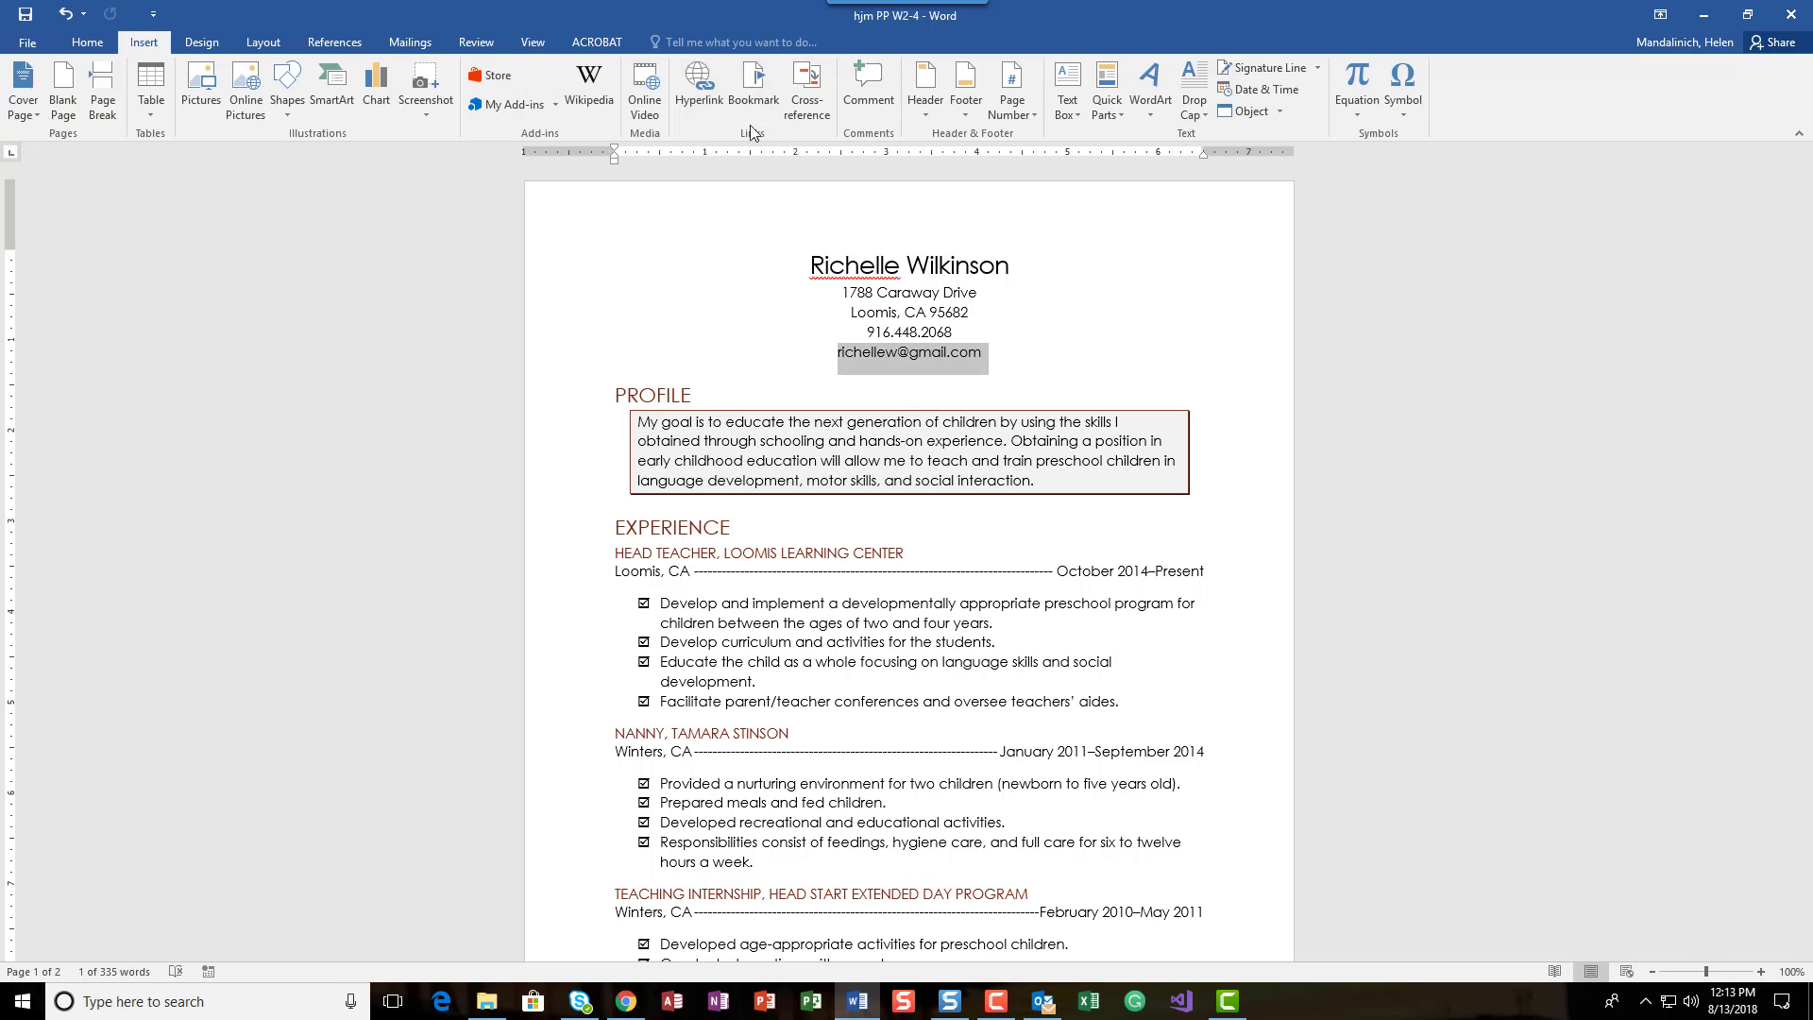
{"action": "left_click", "coordinate": [703, 93]}
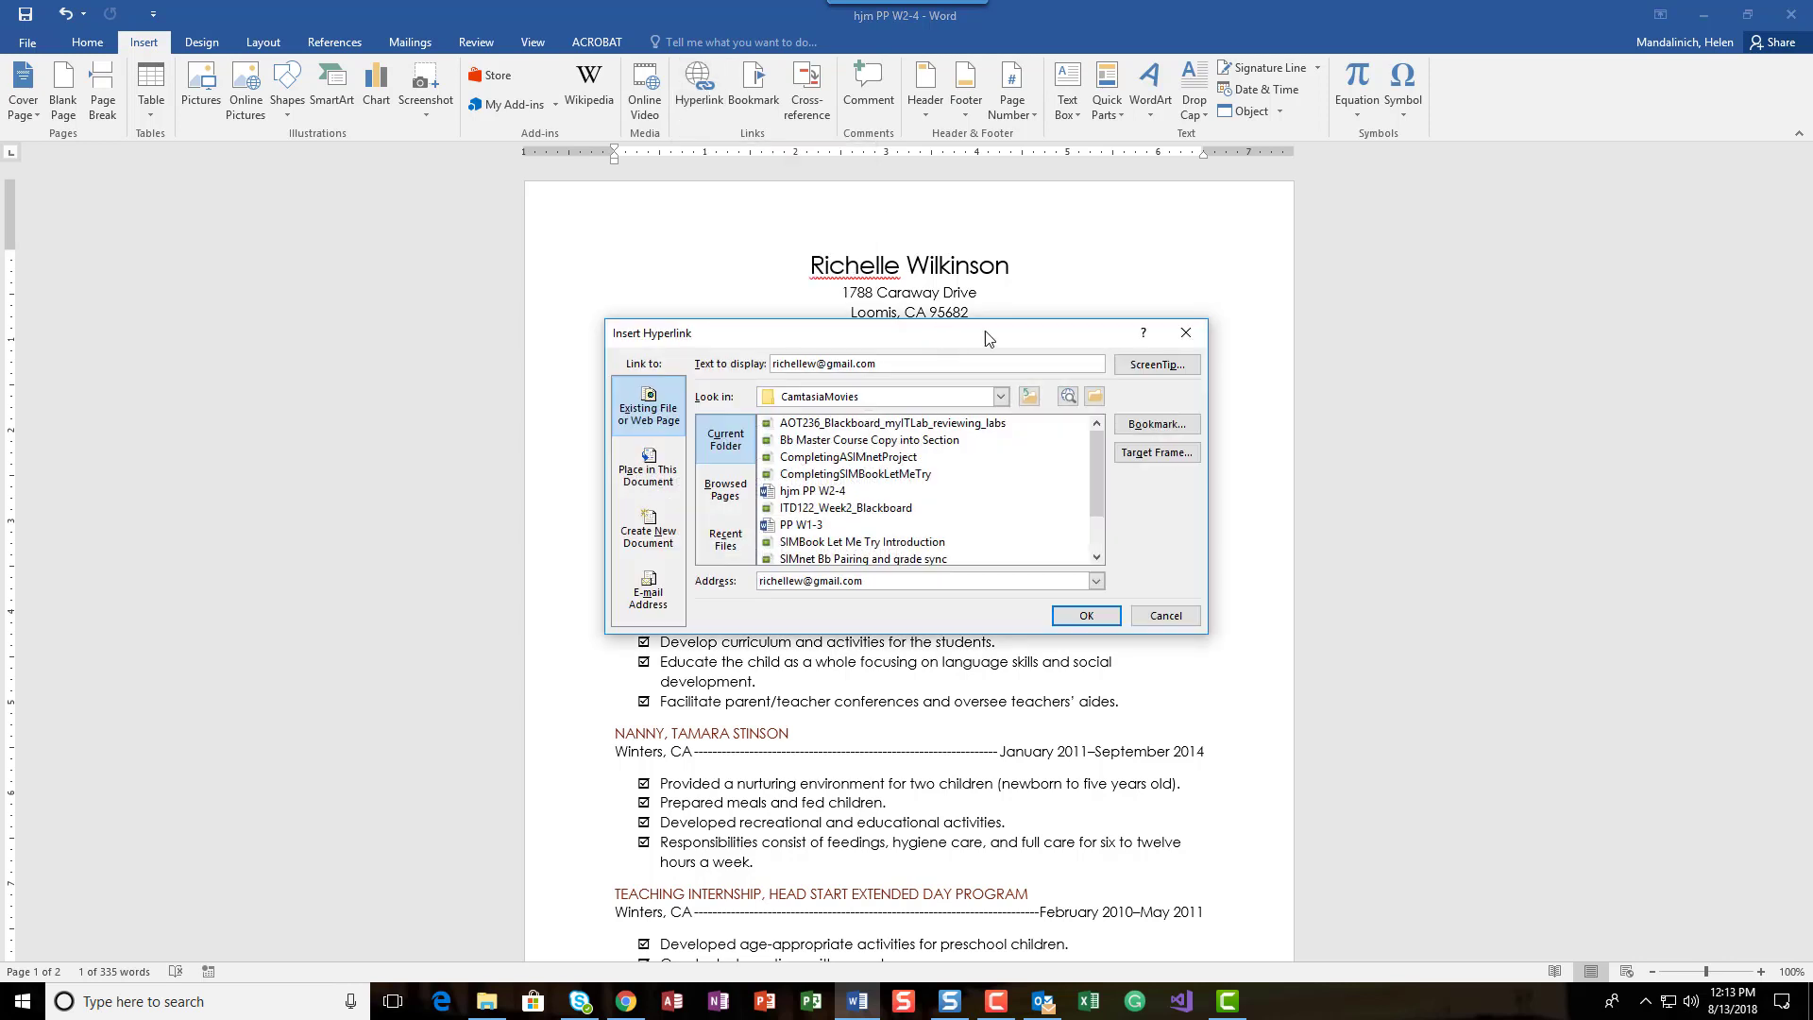
{"action": "left_click_drag", "start_coordinate": [940, 337], "coordinate": [1448, 188]}
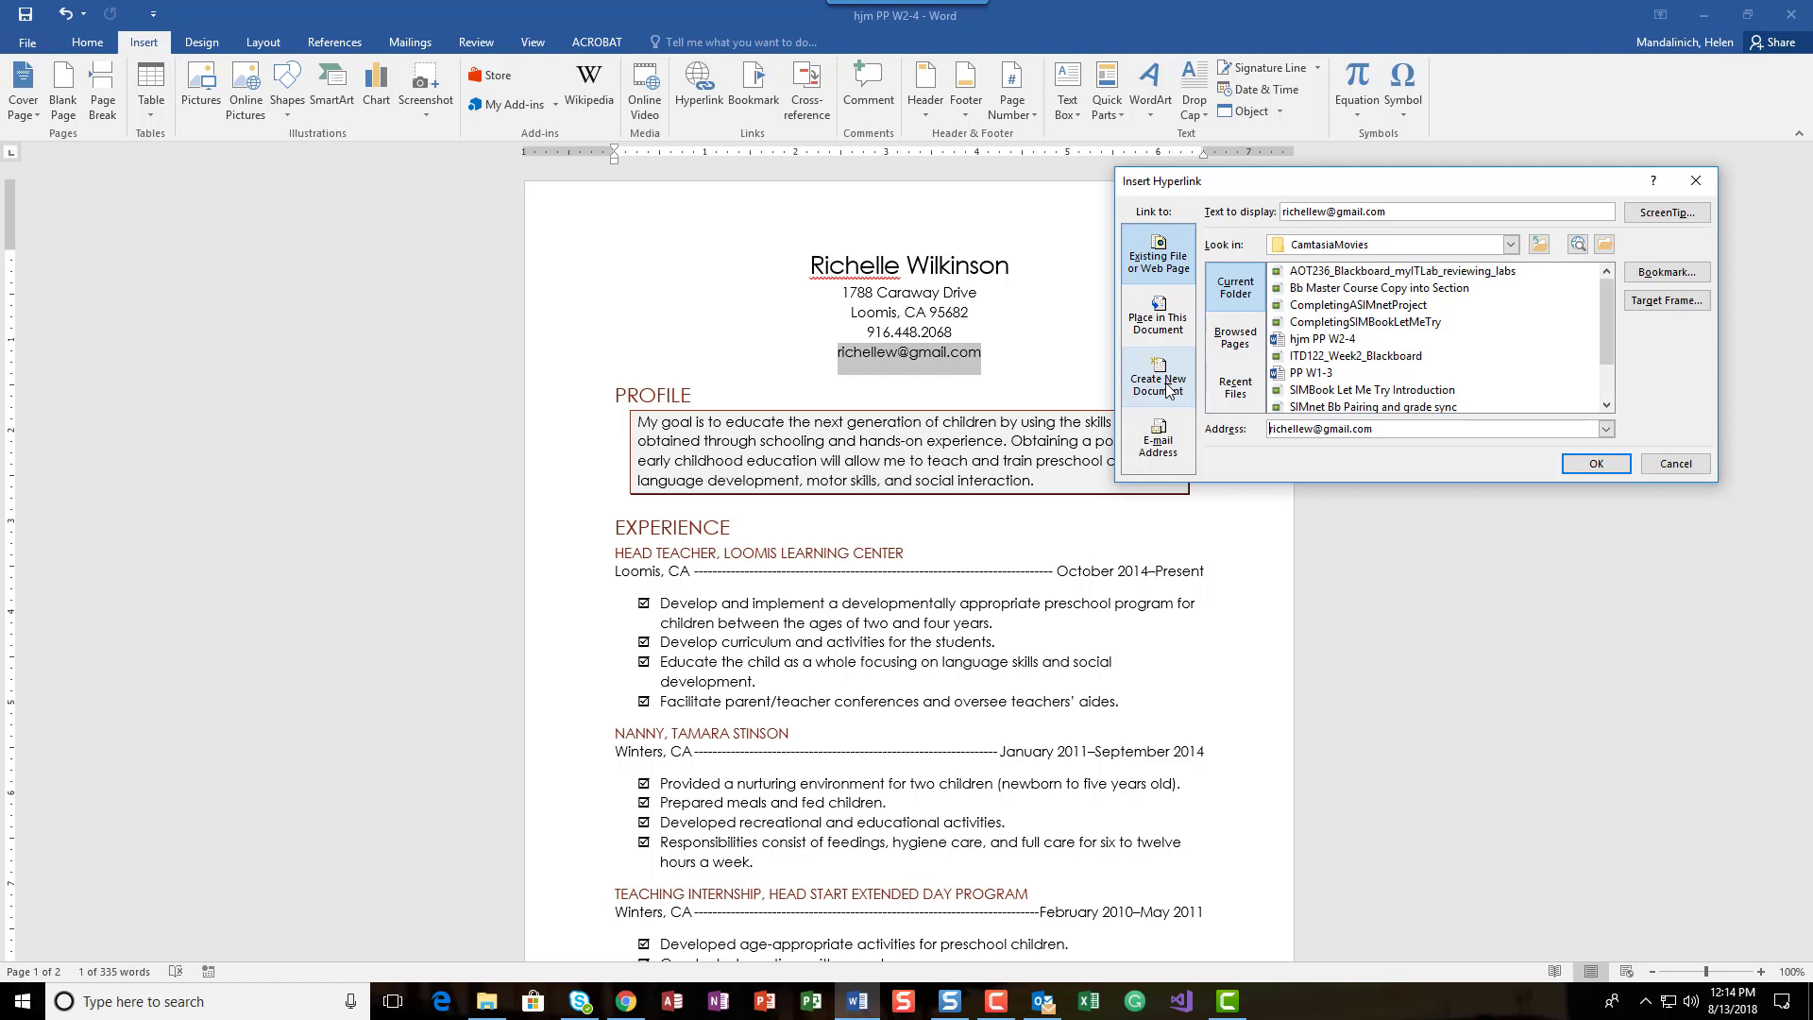
{"action": "left_click", "coordinate": [1167, 444]}
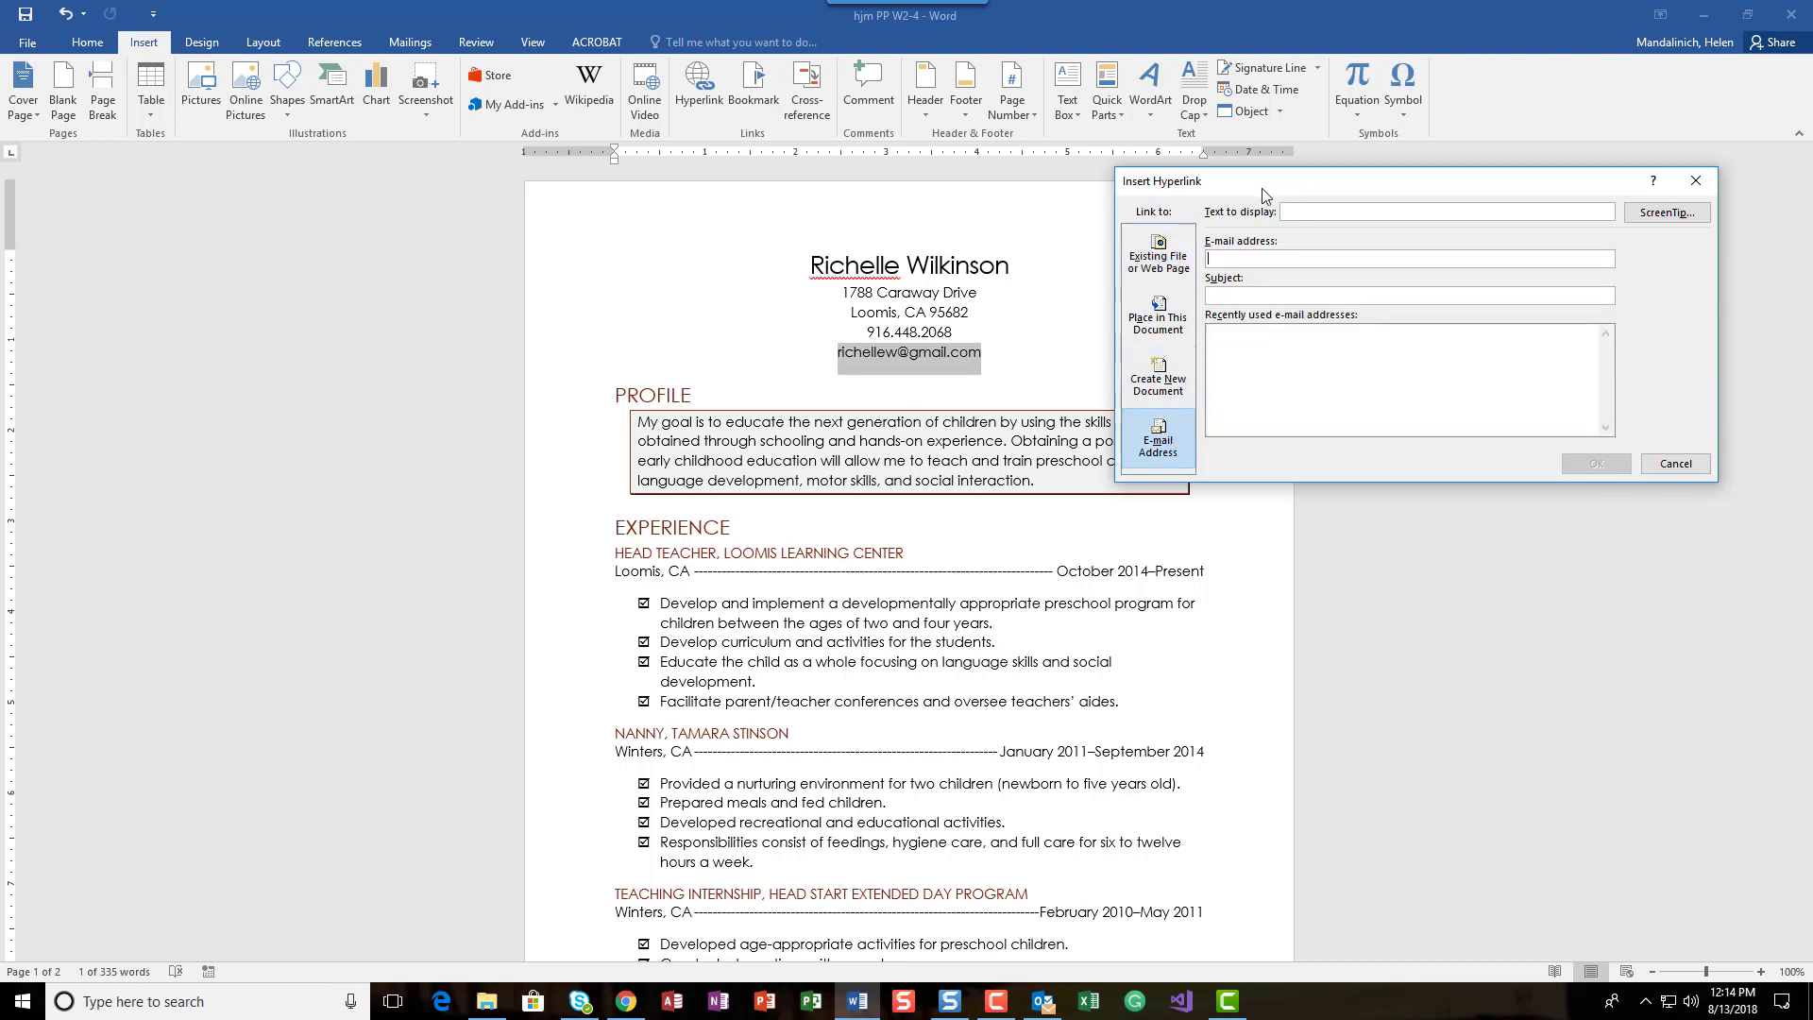
Step: Enter the applicant's e-mail address as the hyperlink's display text
{"action": "left_click", "coordinate": [1296, 256]}
{"action": "left_click", "coordinate": [1324, 213]}
{"action": "type", "text": "Richellew"}
{"action": "key", "text": "BackSpace"}
{"action": "key", "text": "BackSpace"}
{"action": "key", "text": "BackSpace"}
{"action": "key", "text": "BackSpace"}
{"action": "key", "text": "BackSpace"}
{"action": "key", "text": "BackSpace"}
{"action": "key", "text": "BackSpace"}
{"action": "key", "text": "BackSpace"}
Step: Fill in the applicant's e-mail address as the mailto target of the hyperlink
{"action": "key", "text": "Tab"}
{"action": "key", "text": "Tab"}
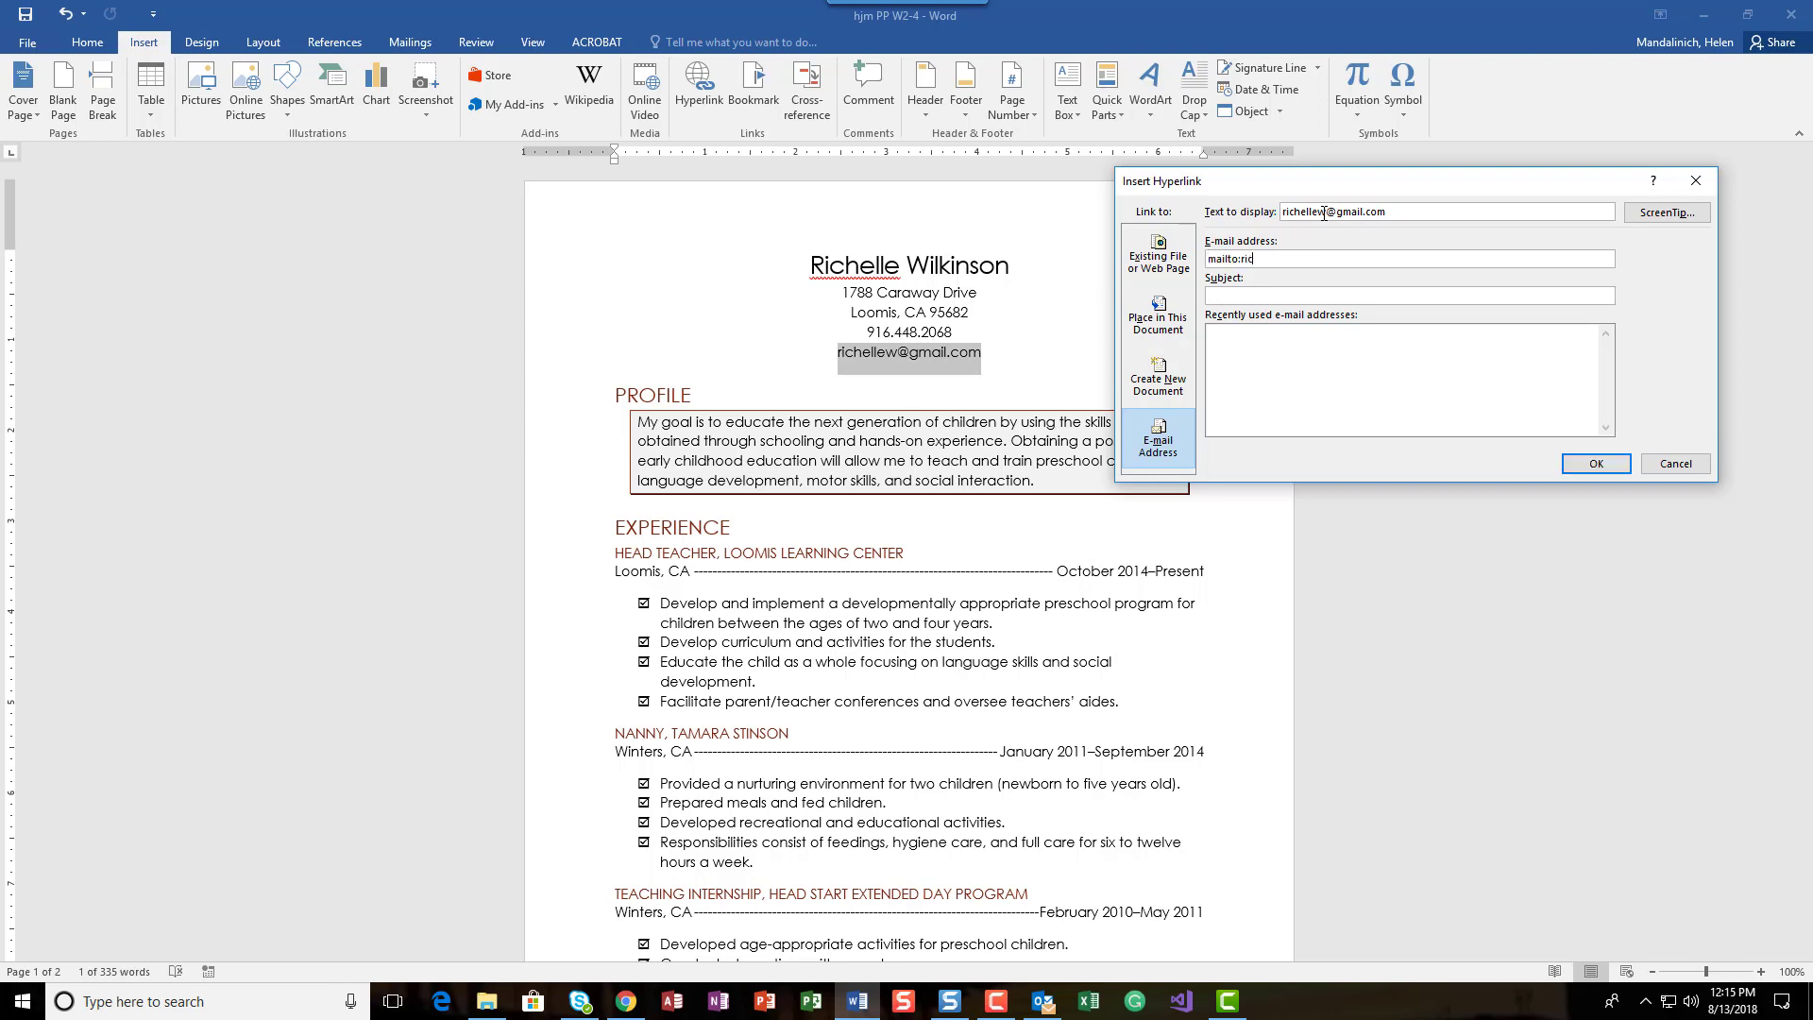
Step: Set the ScreenTip to "Email" followed by the applicant's first name, and insert the e-mail hyperlink
{"action": "left_click", "coordinate": [1667, 213]}
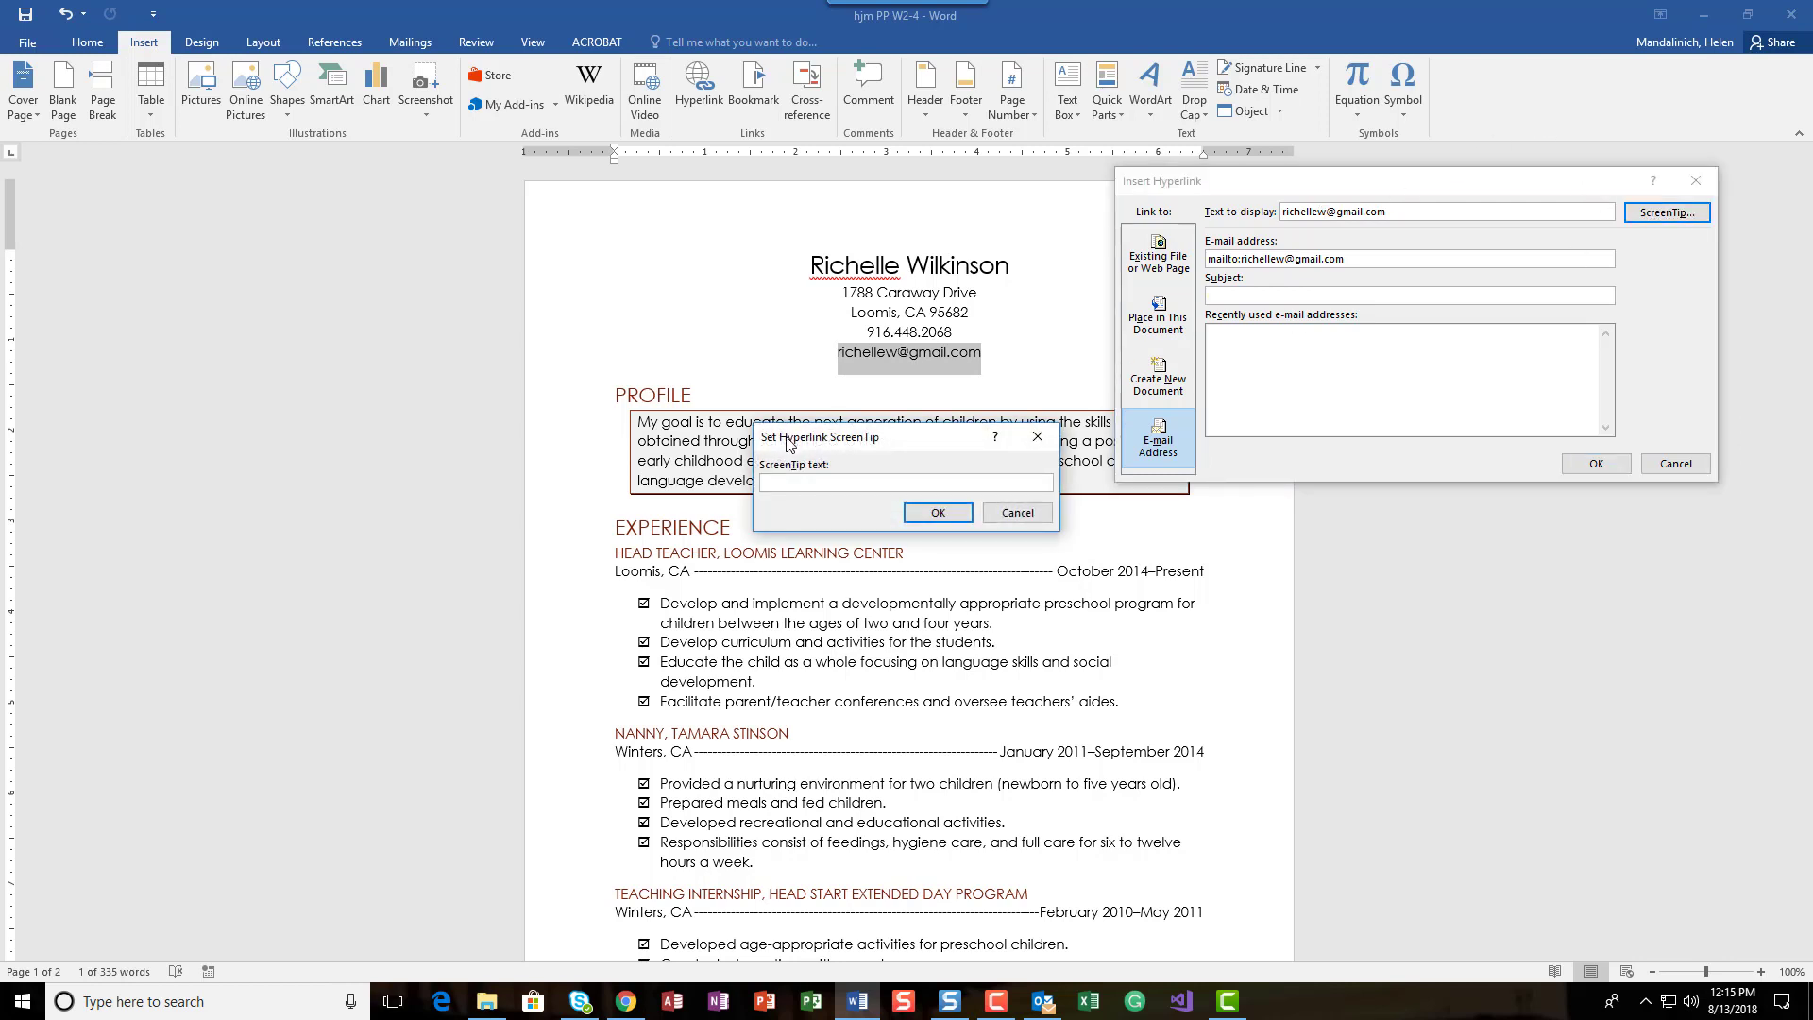
{"action": "type", "text": "Email Richelle"}
{"action": "left_click", "coordinate": [935, 518]}
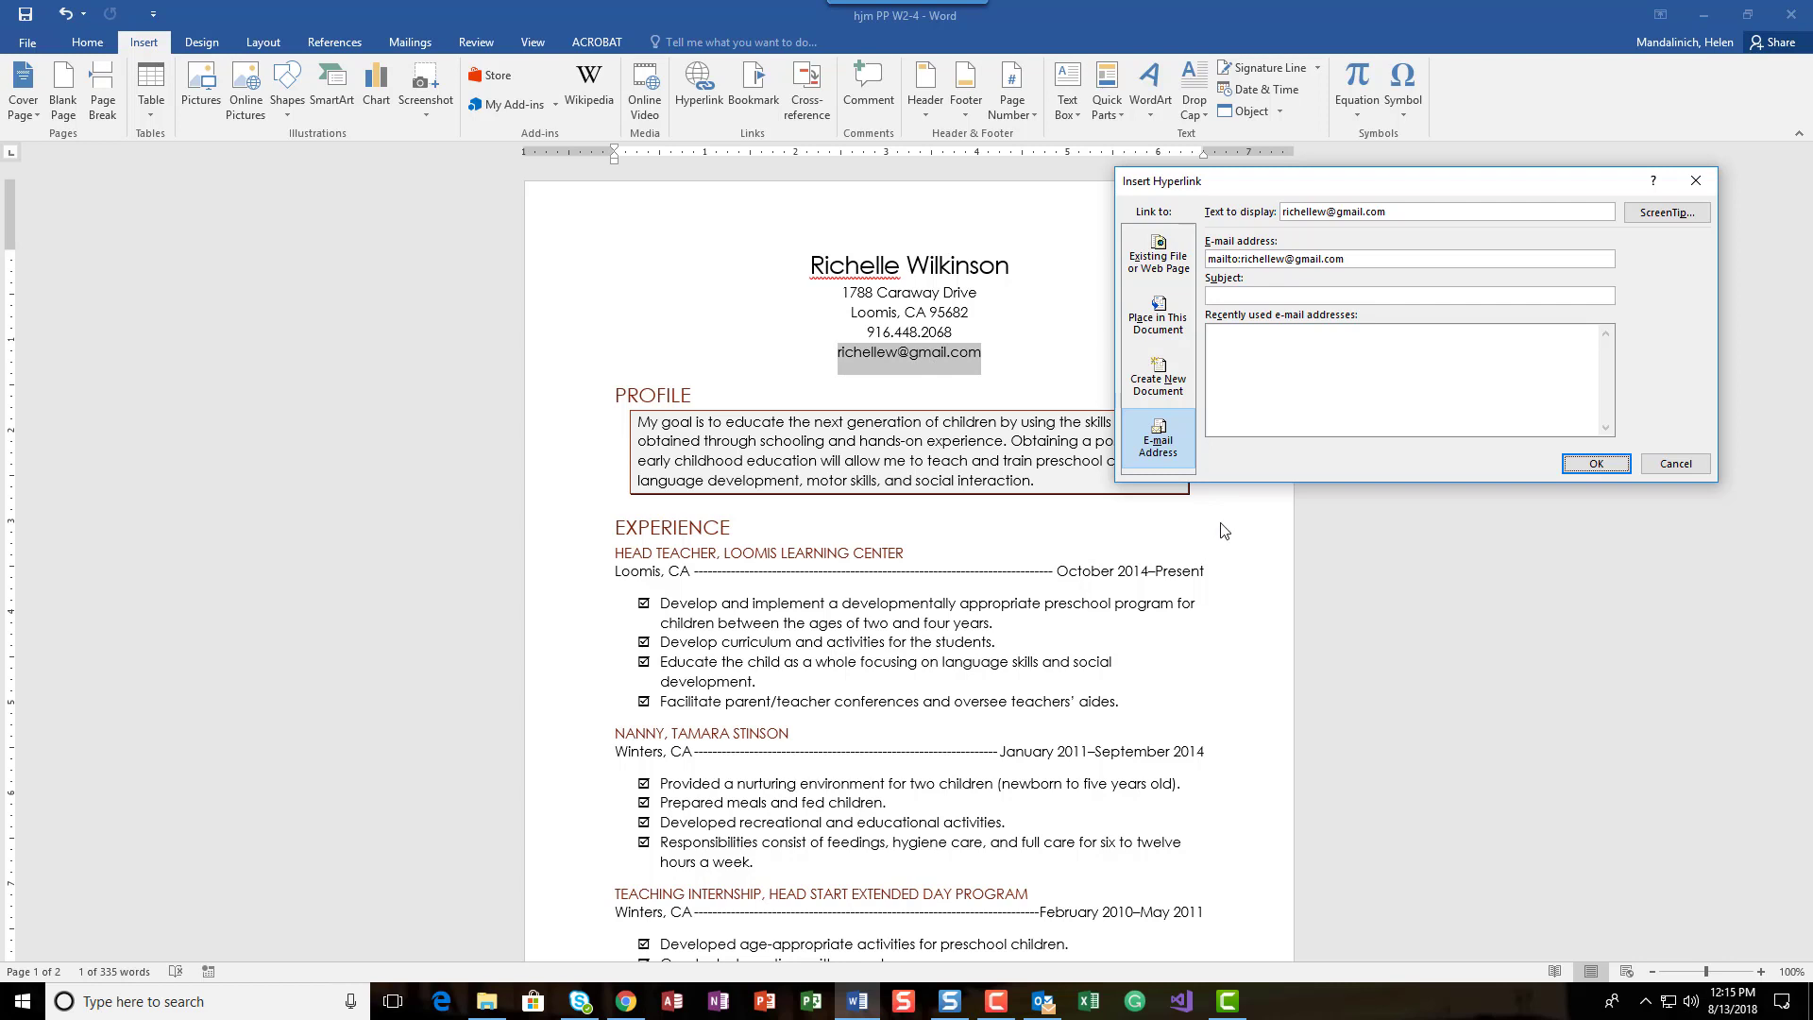
{"action": "left_click", "coordinate": [1594, 465]}
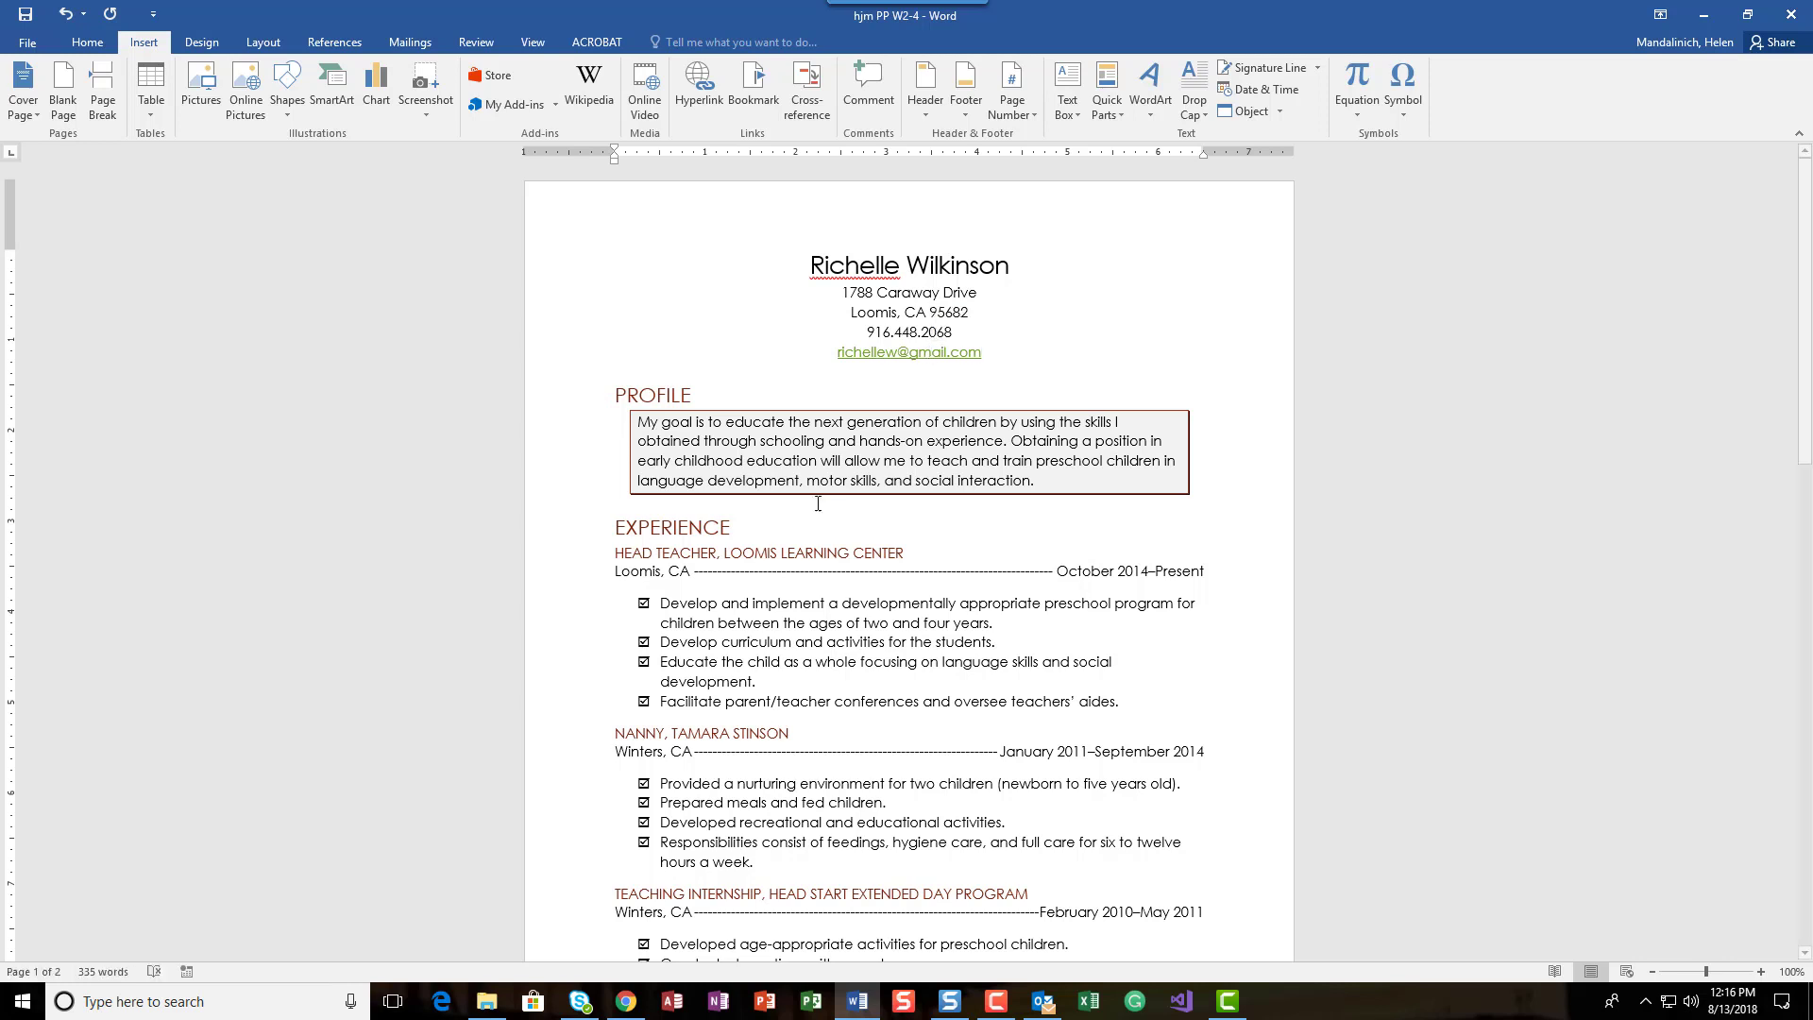
{"action": "scroll", "coordinate": [774, 494], "scroll_direction": "down", "scroll_amount": 3}
{"action": "scroll", "coordinate": [773, 494], "scroll_direction": "down", "scroll_amount": 15}
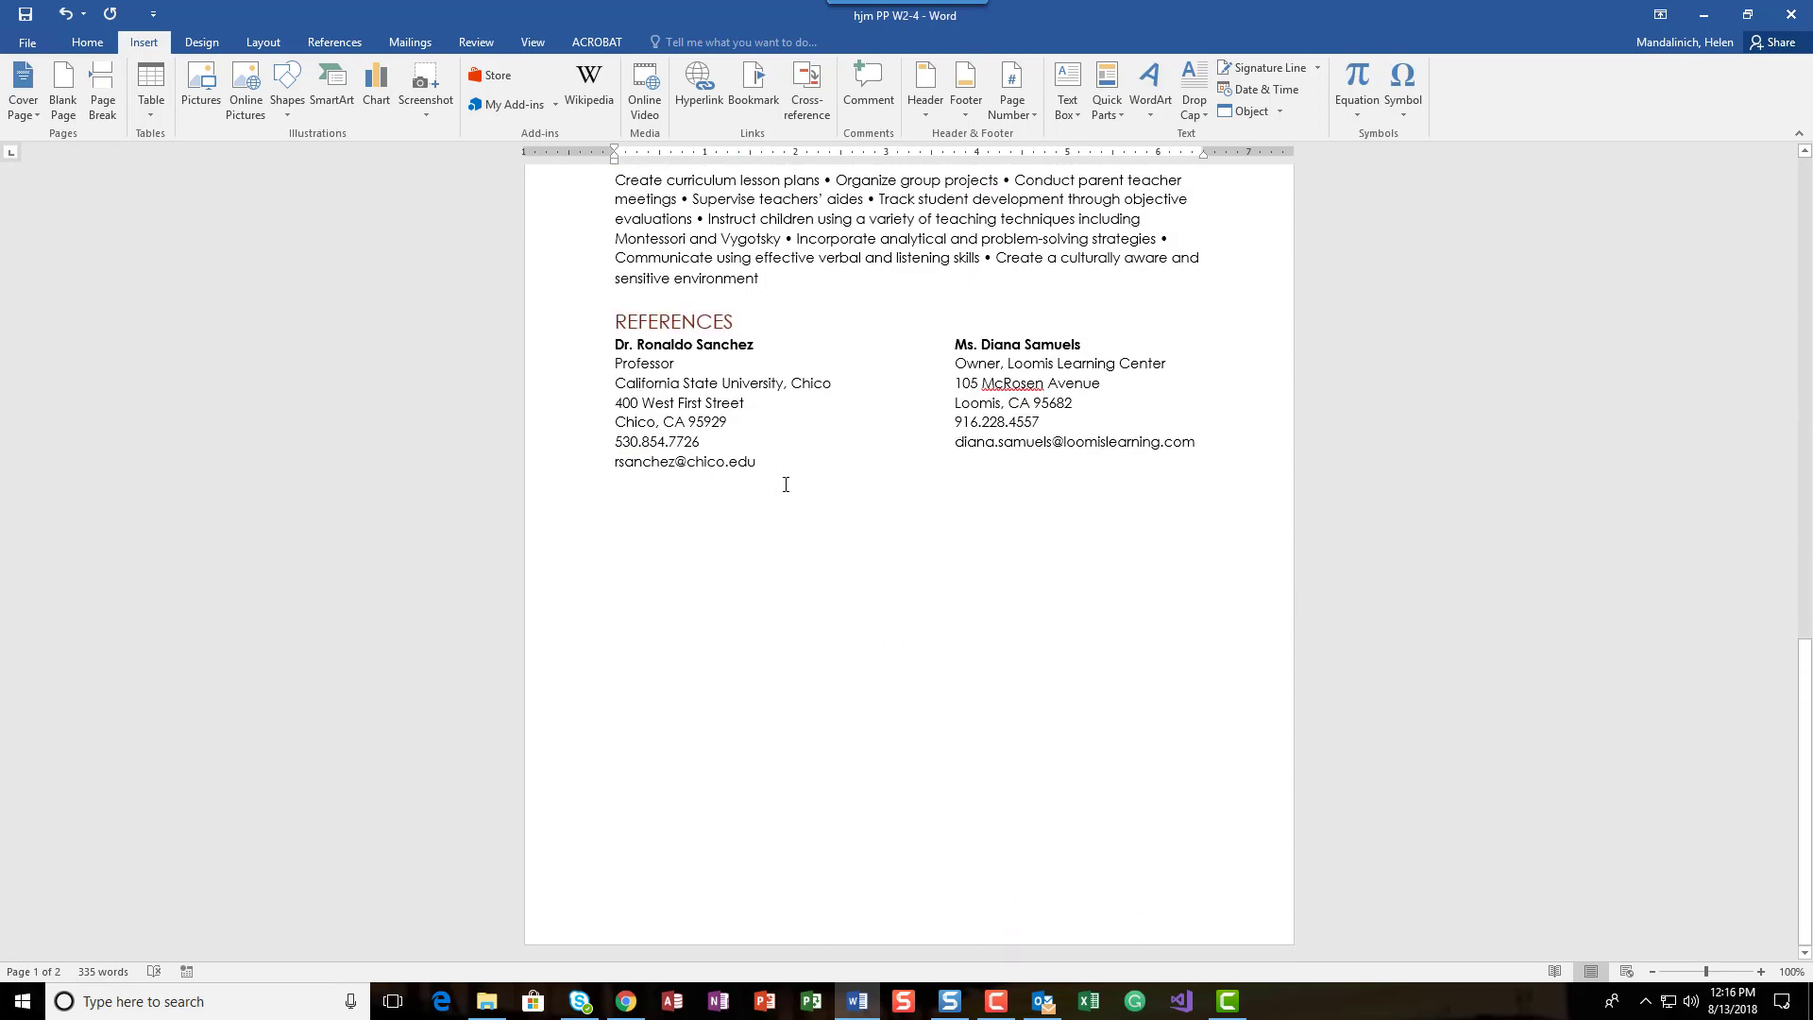
{"action": "scroll", "coordinate": [788, 482], "scroll_direction": "up", "scroll_amount": 1}
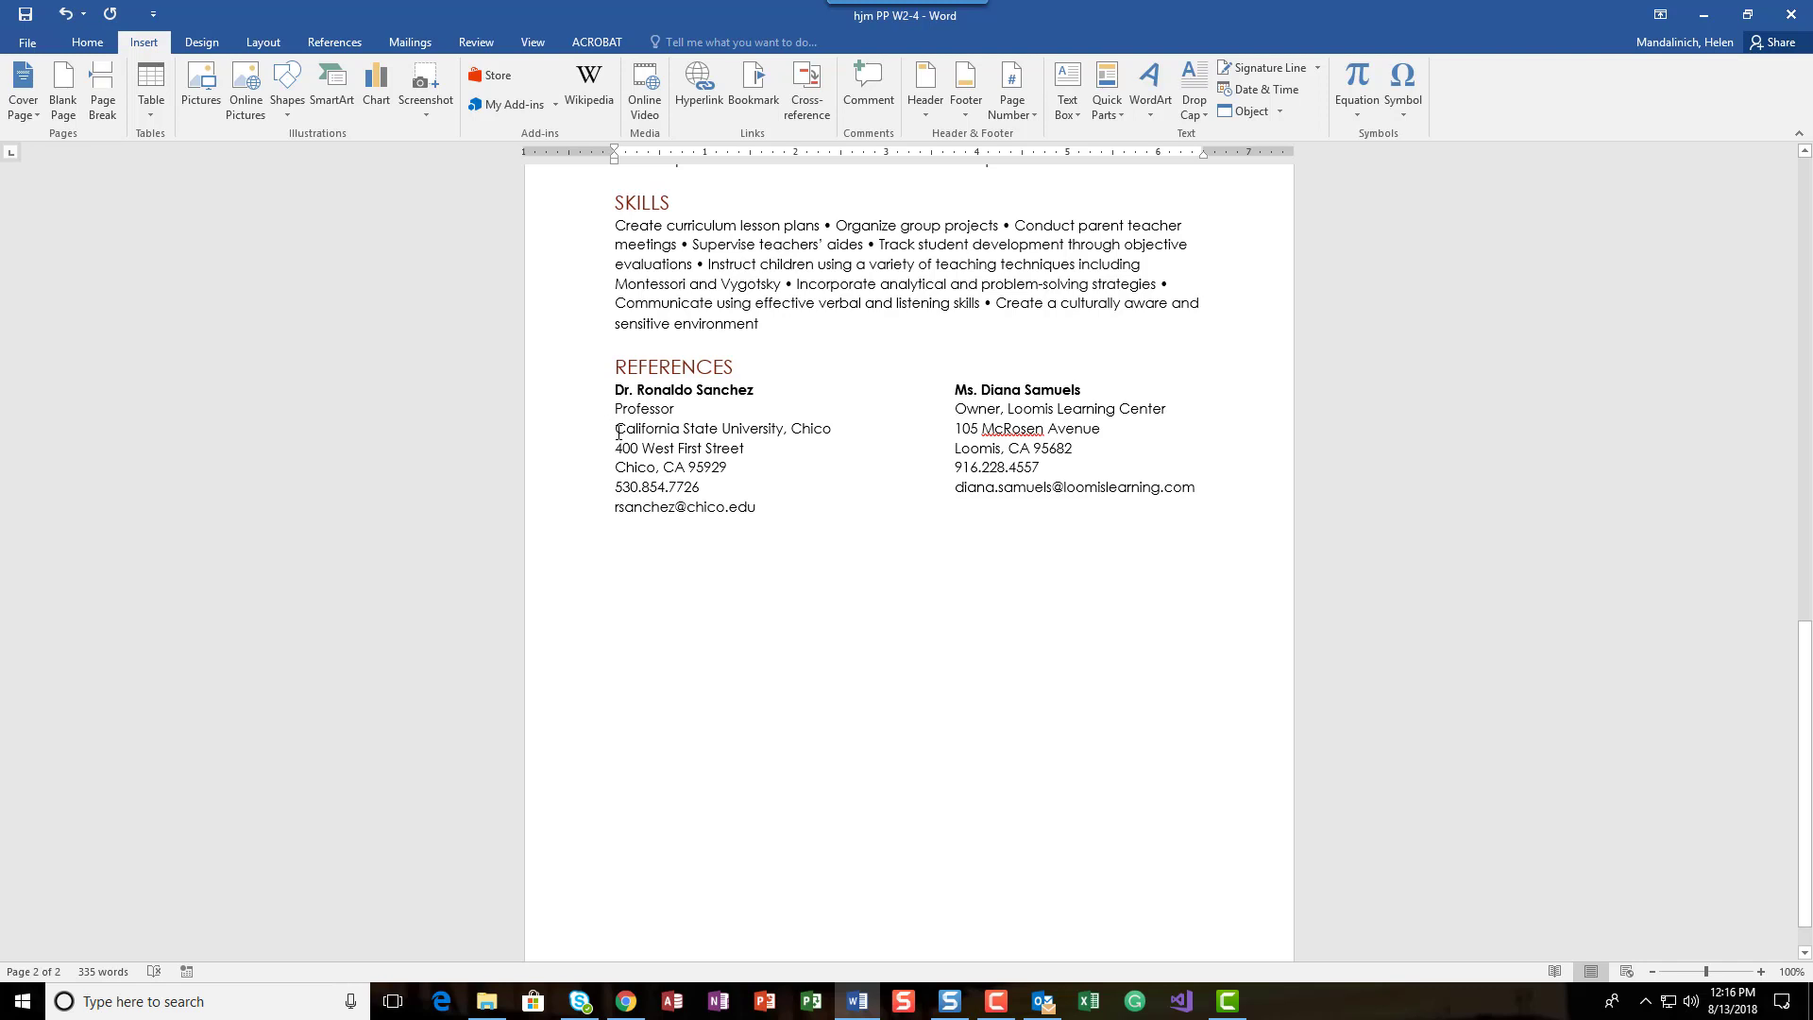
{"action": "left_click_drag", "start_coordinate": [617, 428], "coordinate": [831, 430]}
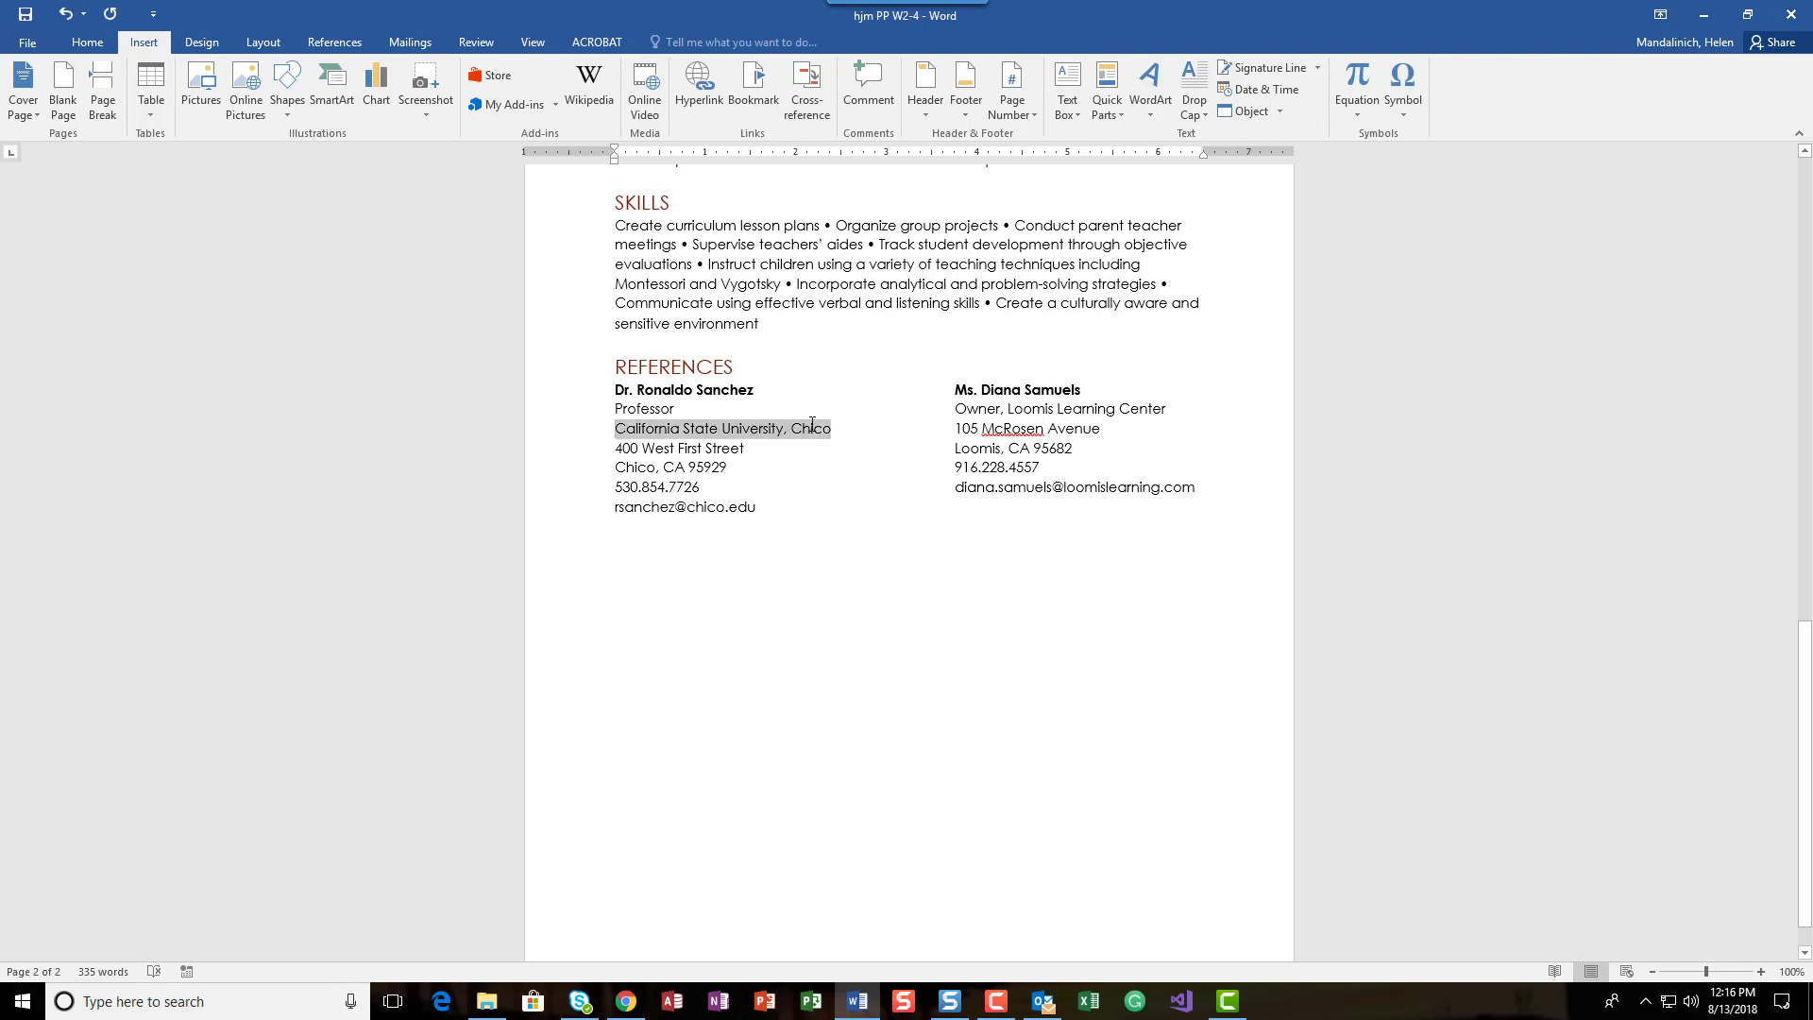
{"action": "scroll", "coordinate": [791, 398], "scroll_direction": "up", "scroll_amount": 6}
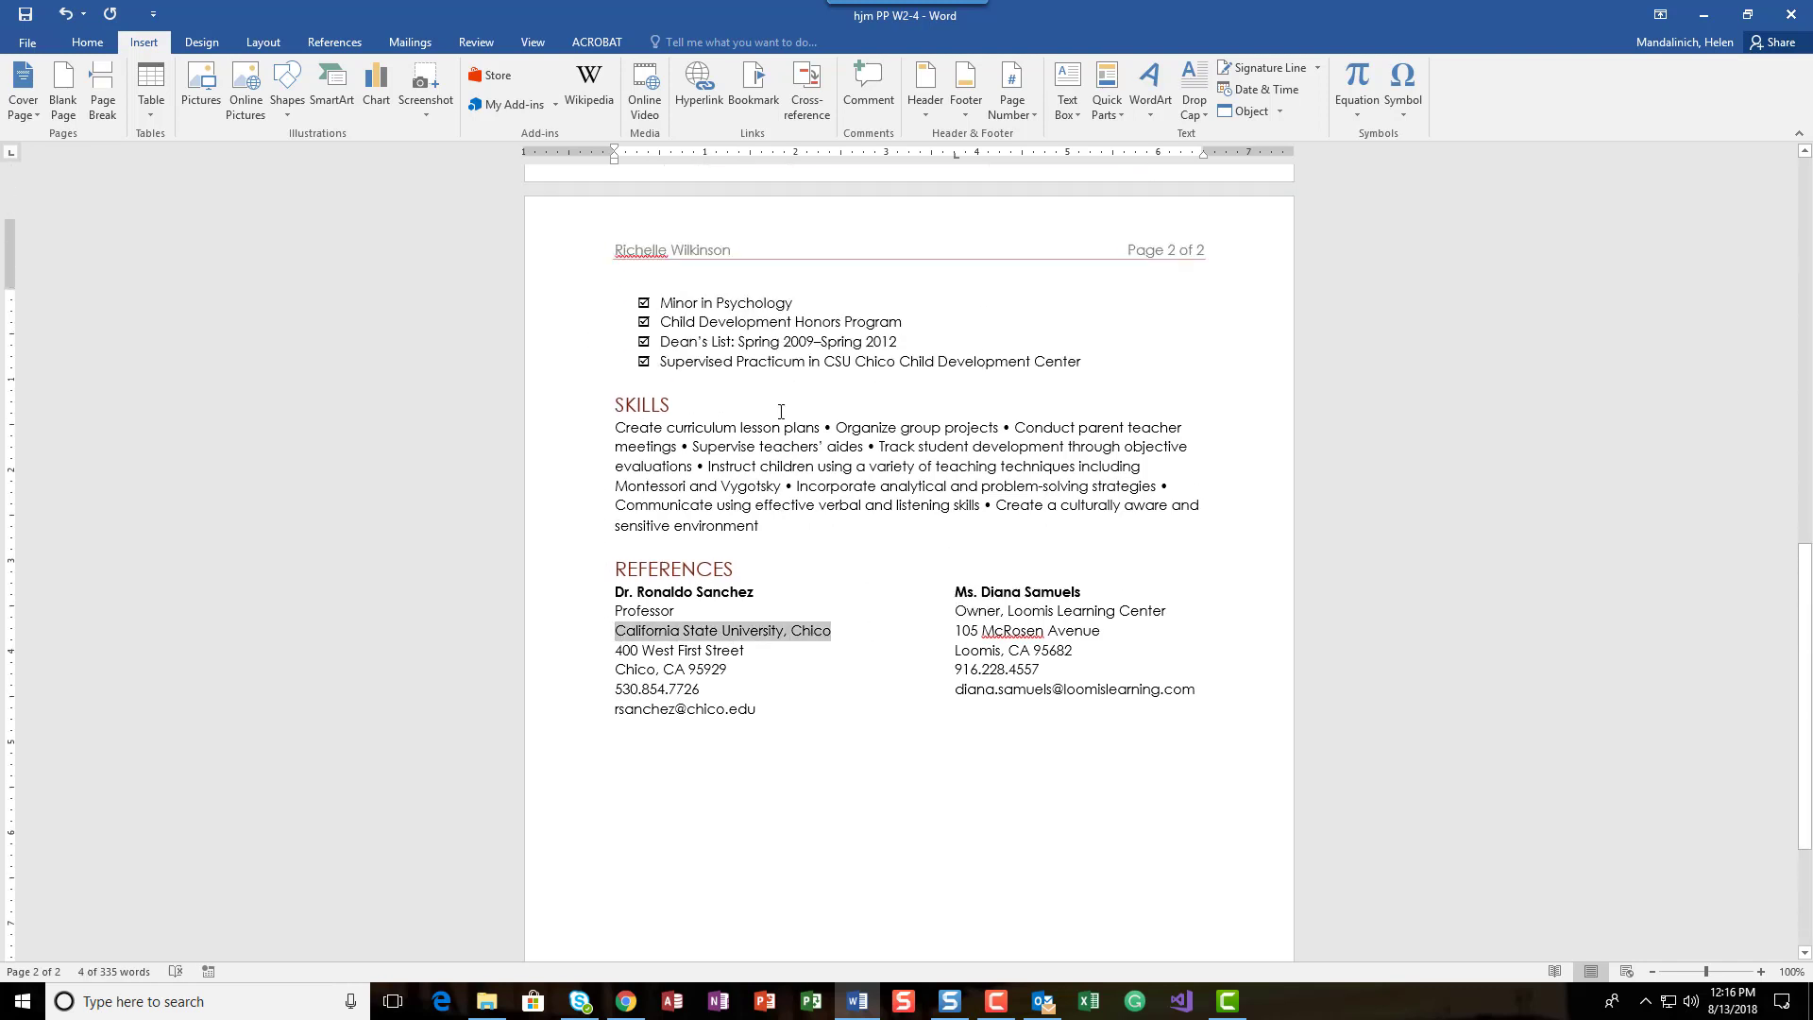
{"action": "scroll", "coordinate": [780, 514], "scroll_direction": "down", "scroll_amount": 6}
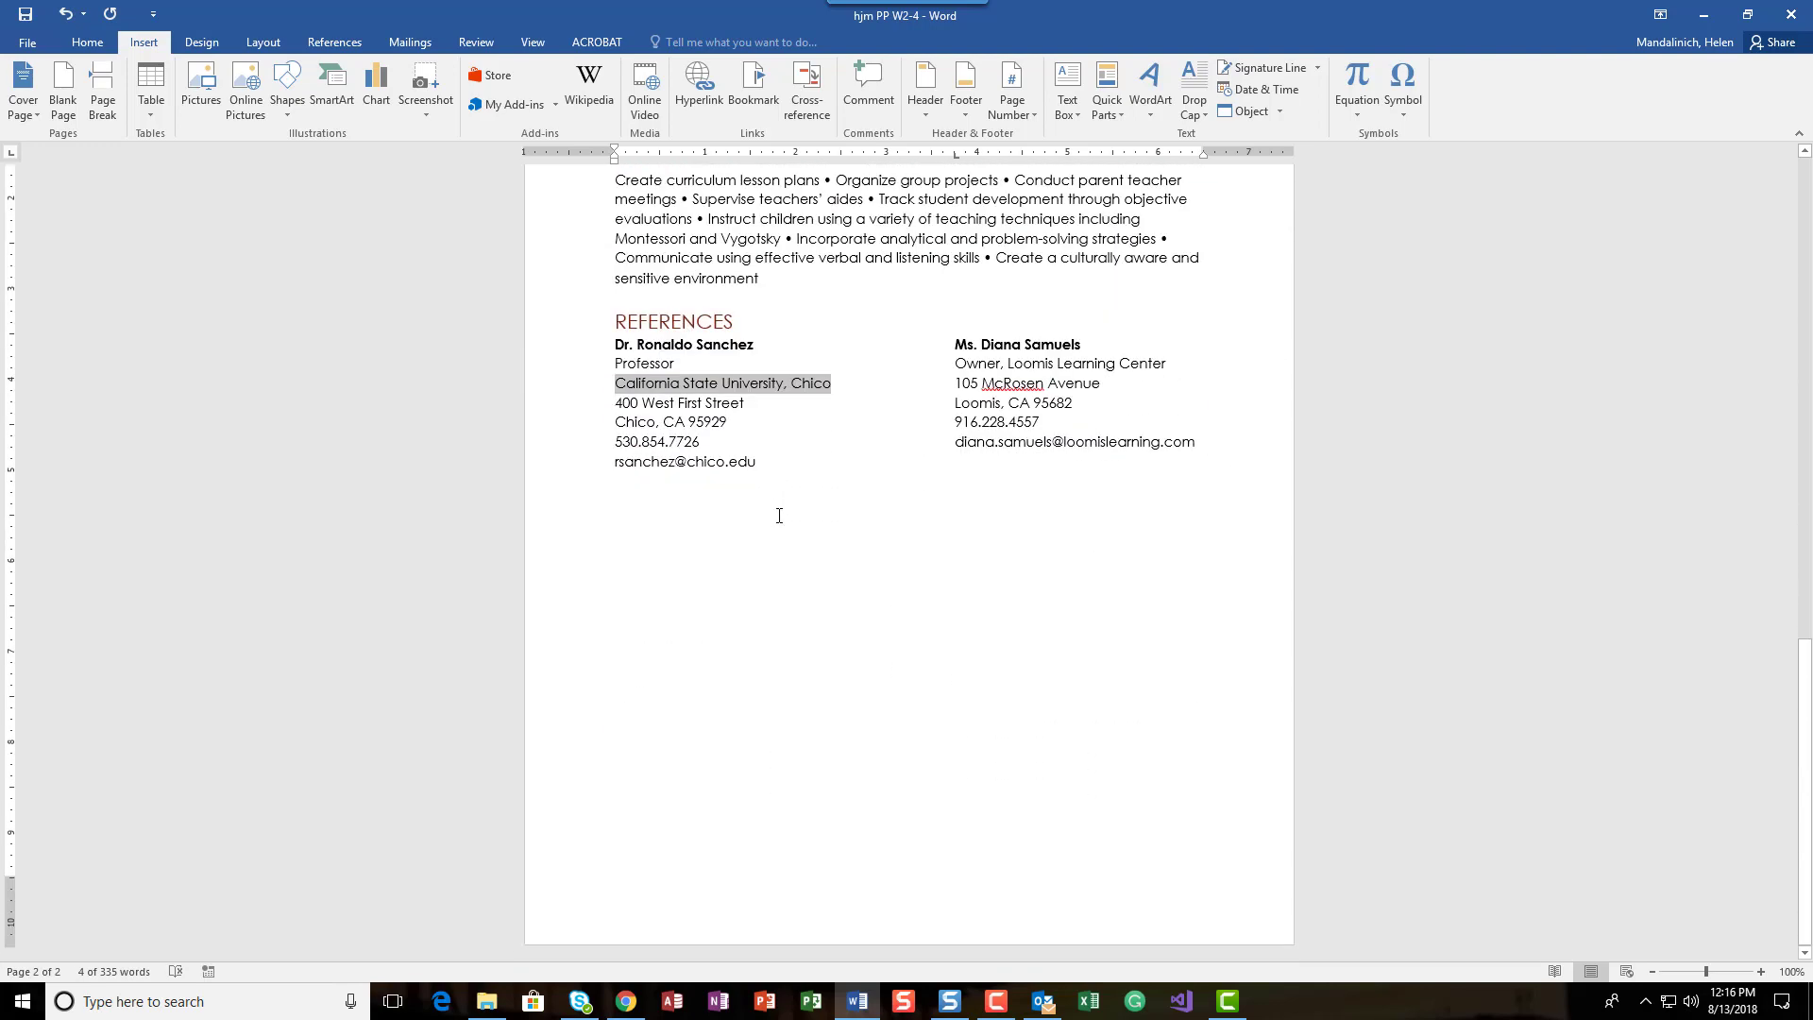
{"action": "left_click", "coordinate": [705, 111]}
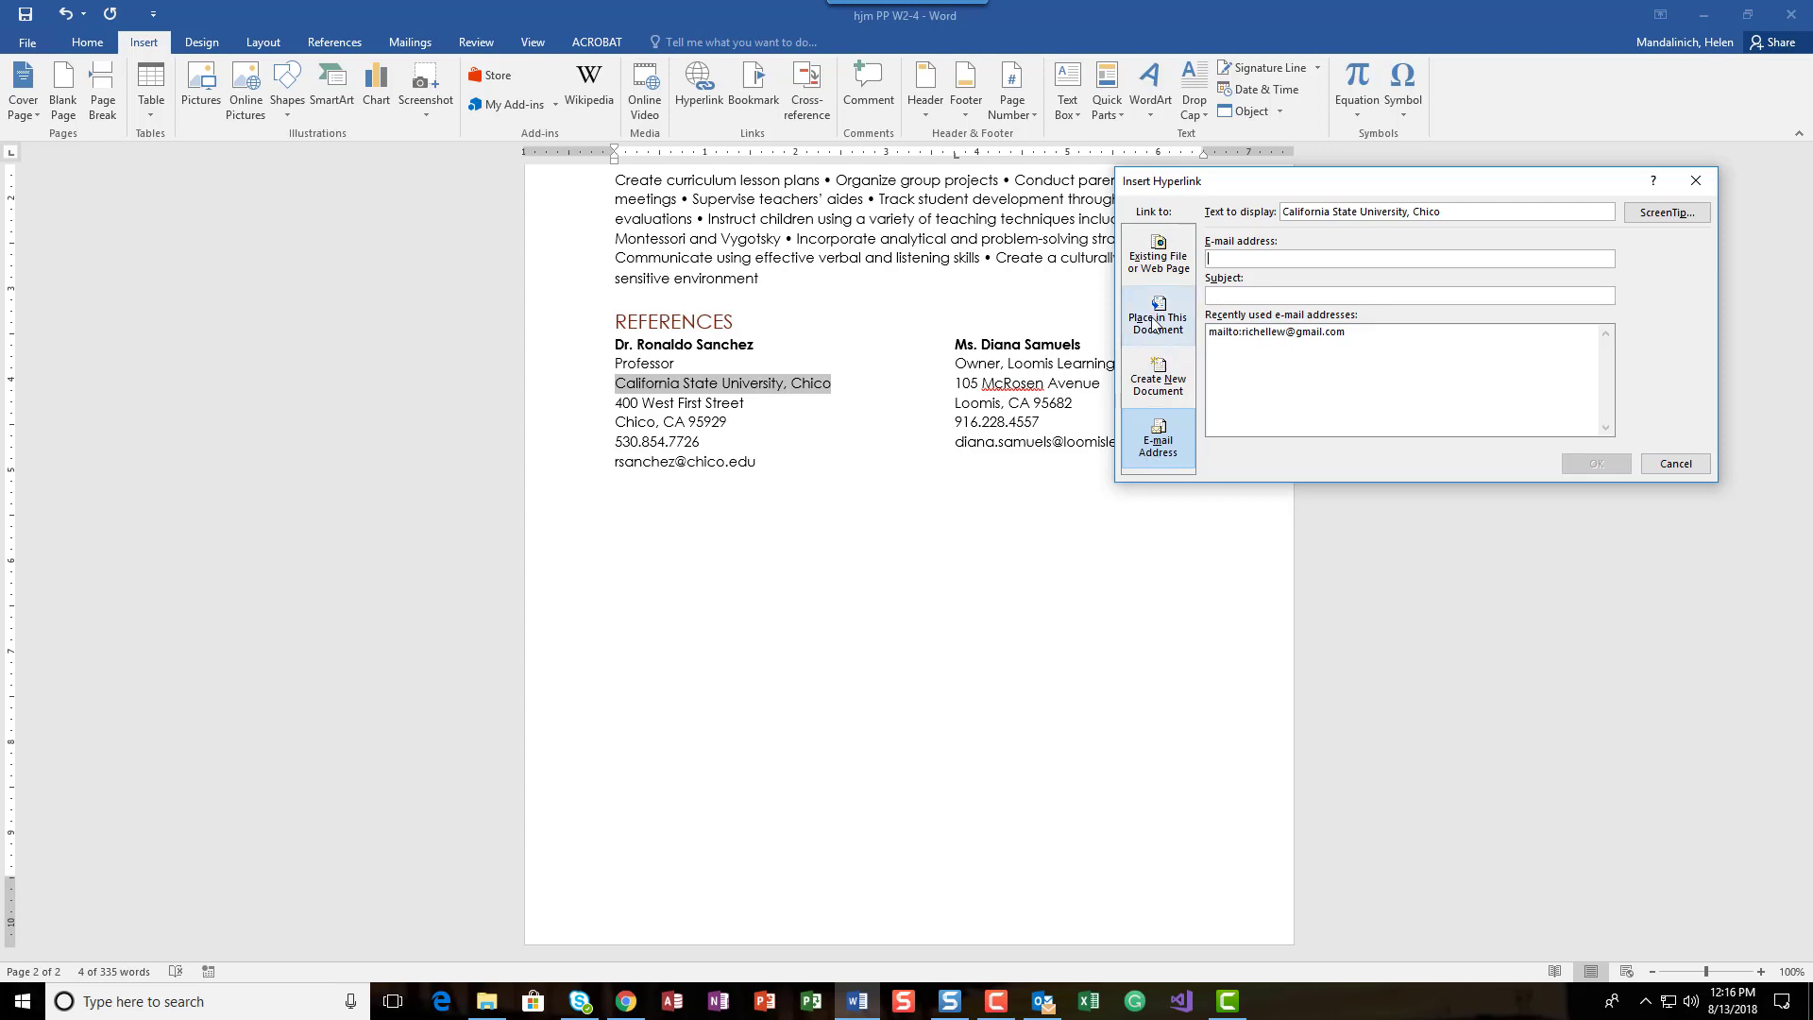
{"action": "left_click", "coordinate": [1159, 266]}
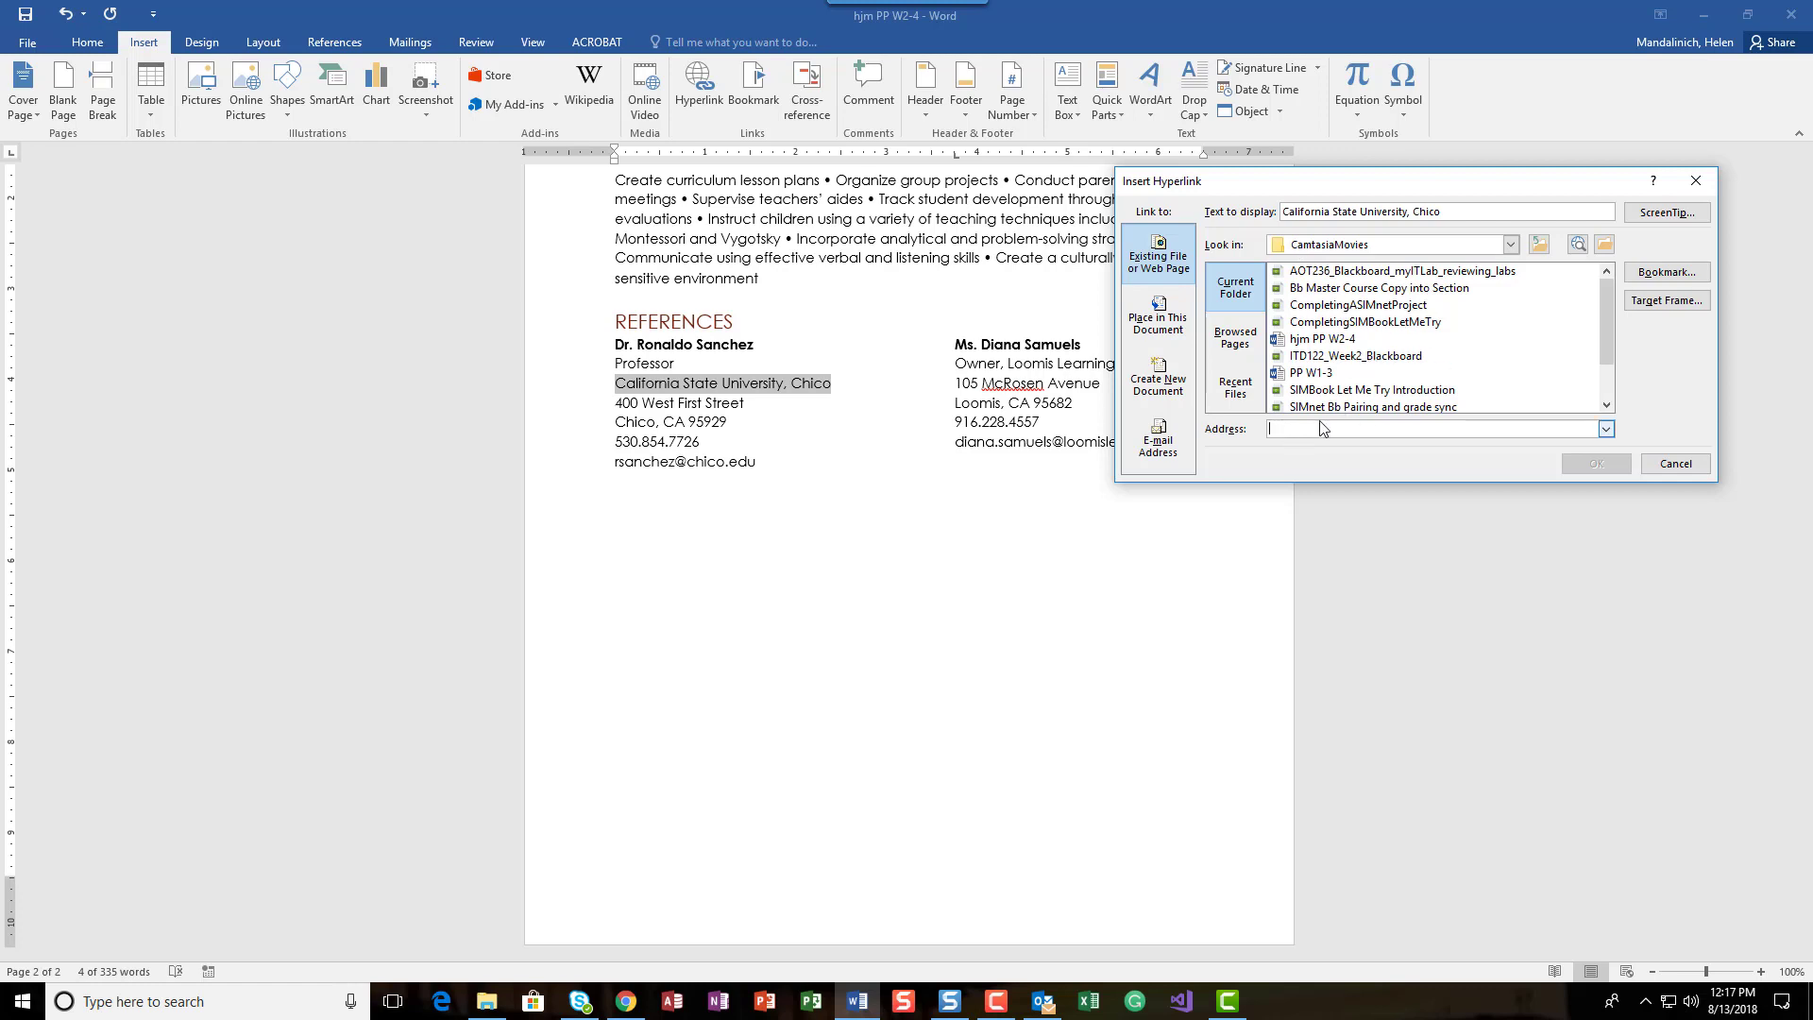
{"action": "type", "text": "http://www.csuch"}
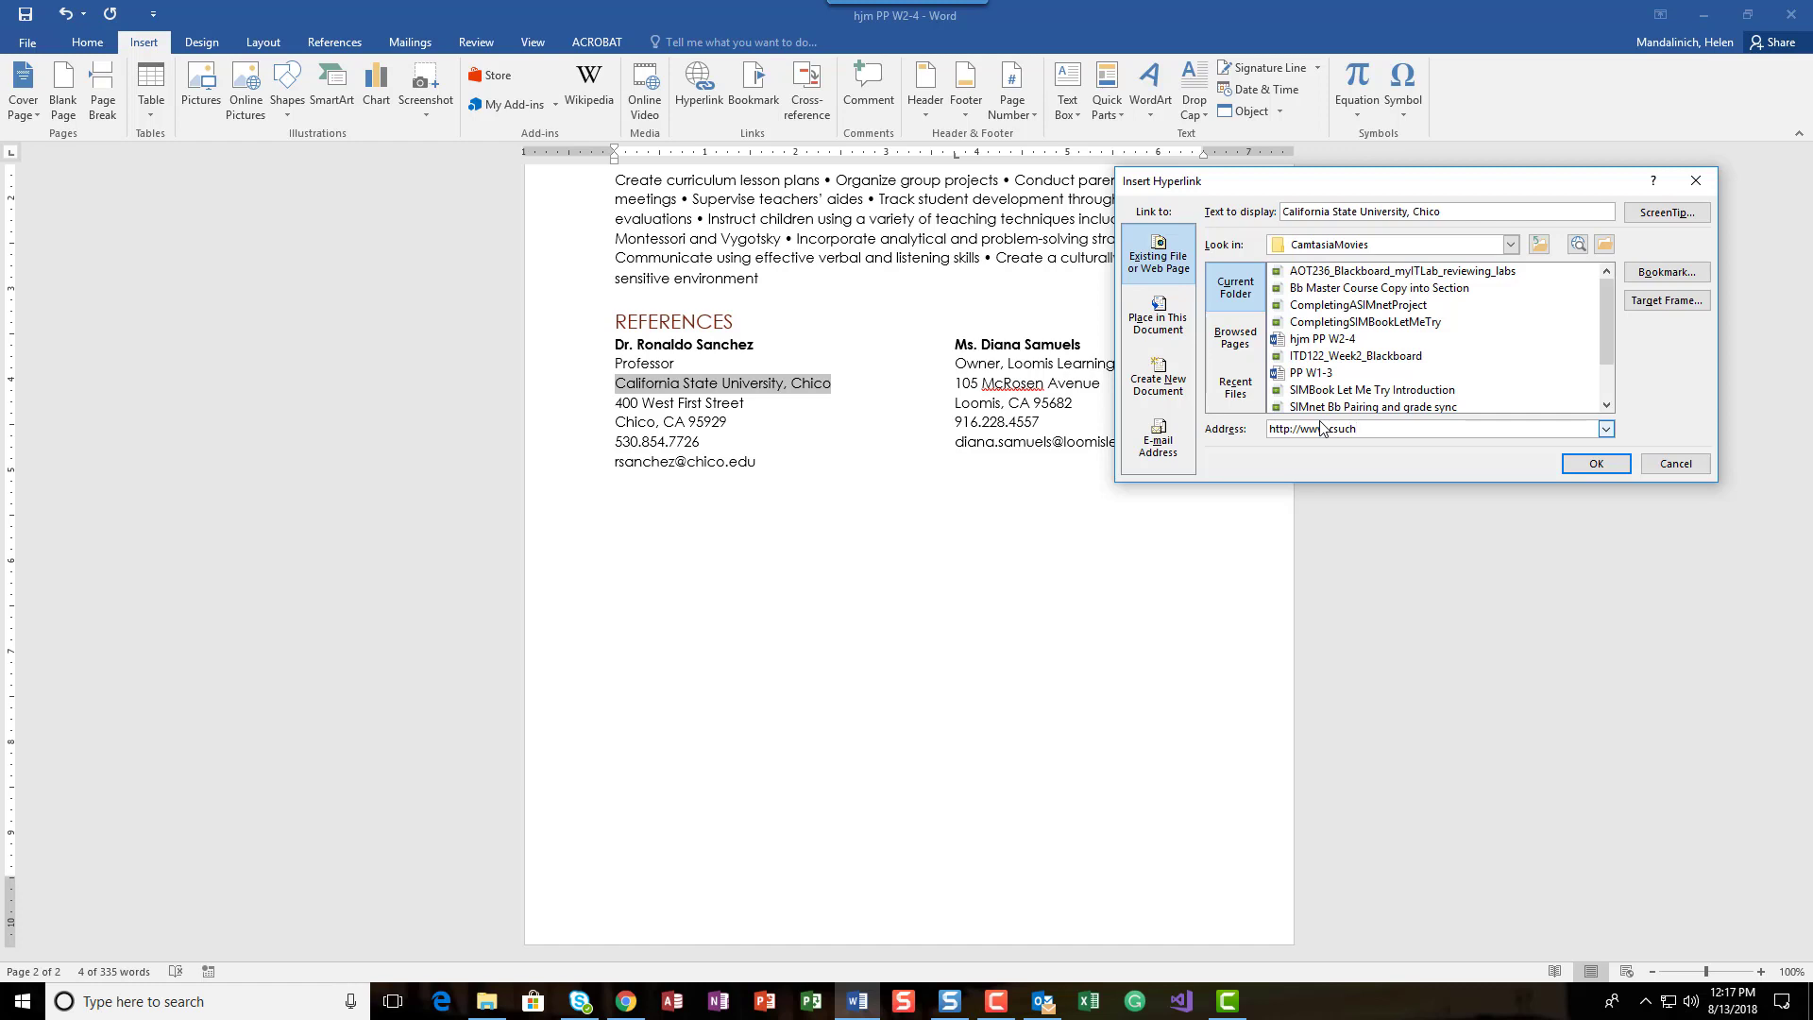
{"action": "key", "text": "BackSpace"}
{"action": "key", "text": "BackSpace"}
{"action": "type", "text": "chico.edu"}
Step: Set the university hyperlink's ScreenTip text to "CSU Chico web site"
{"action": "left_click", "coordinate": [1650, 216]}
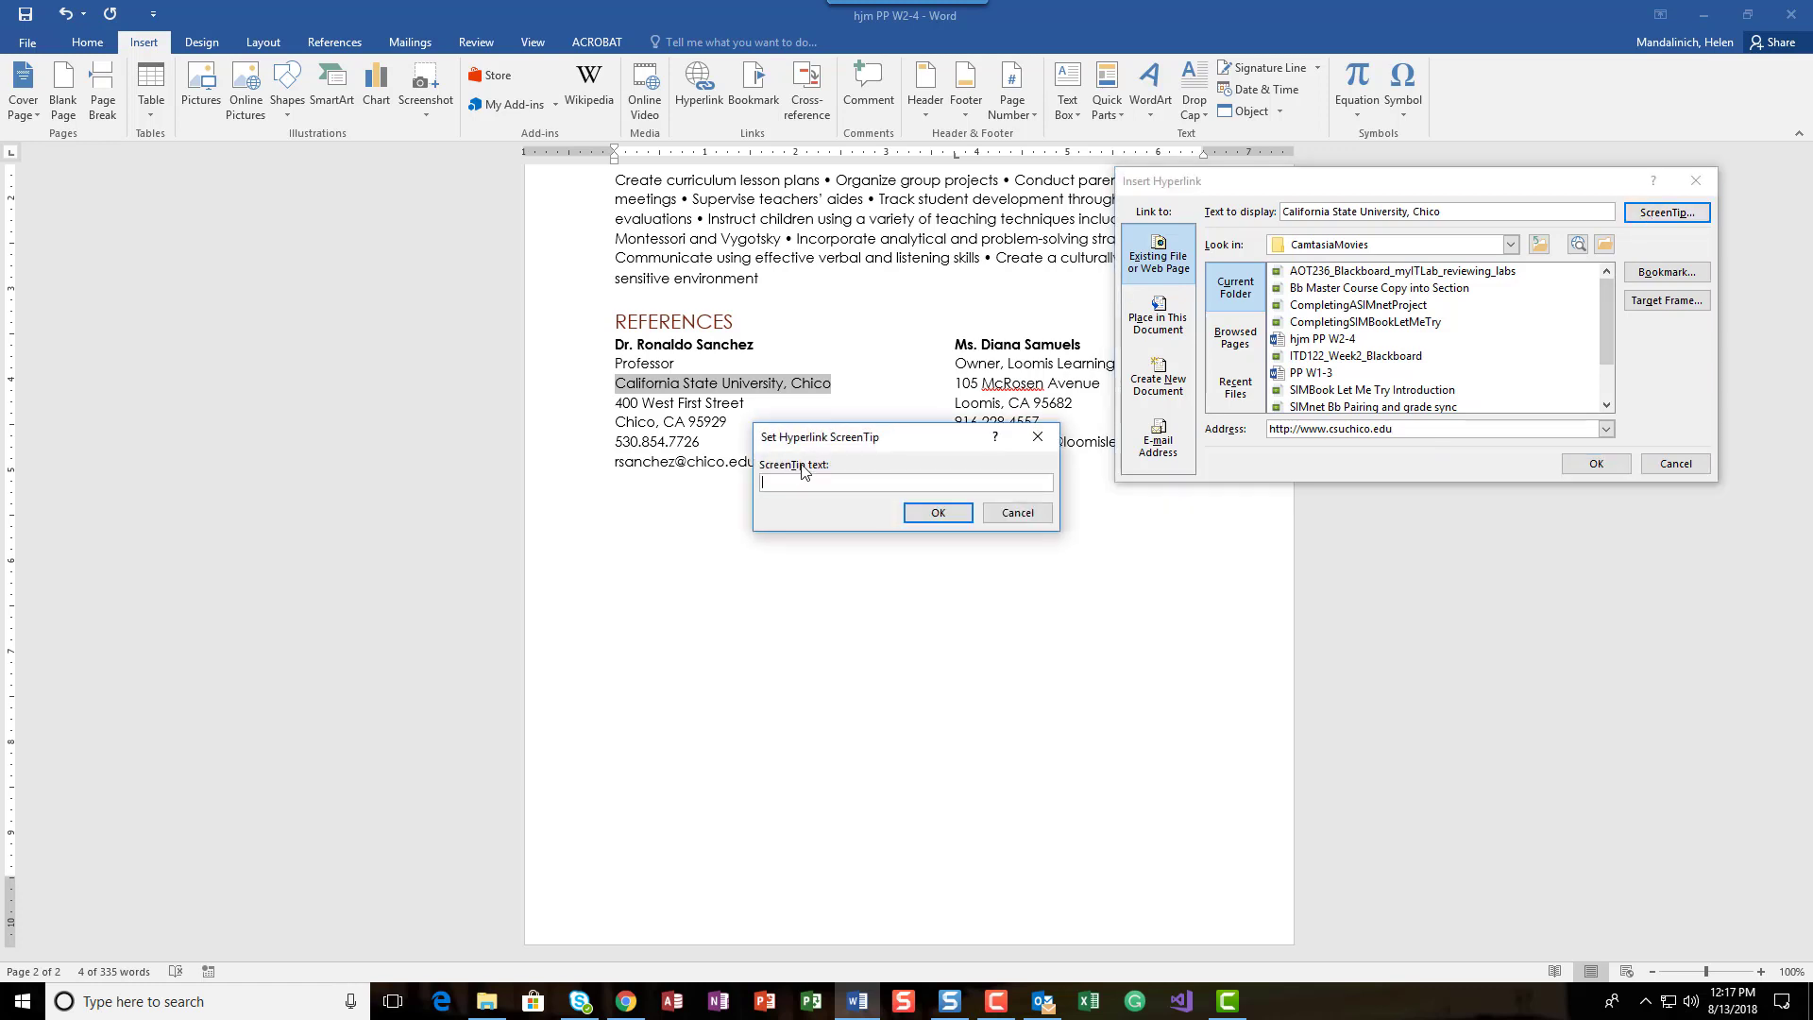
{"action": "type", "text": "CSU Chico web site"}
{"action": "key", "text": "Return"}
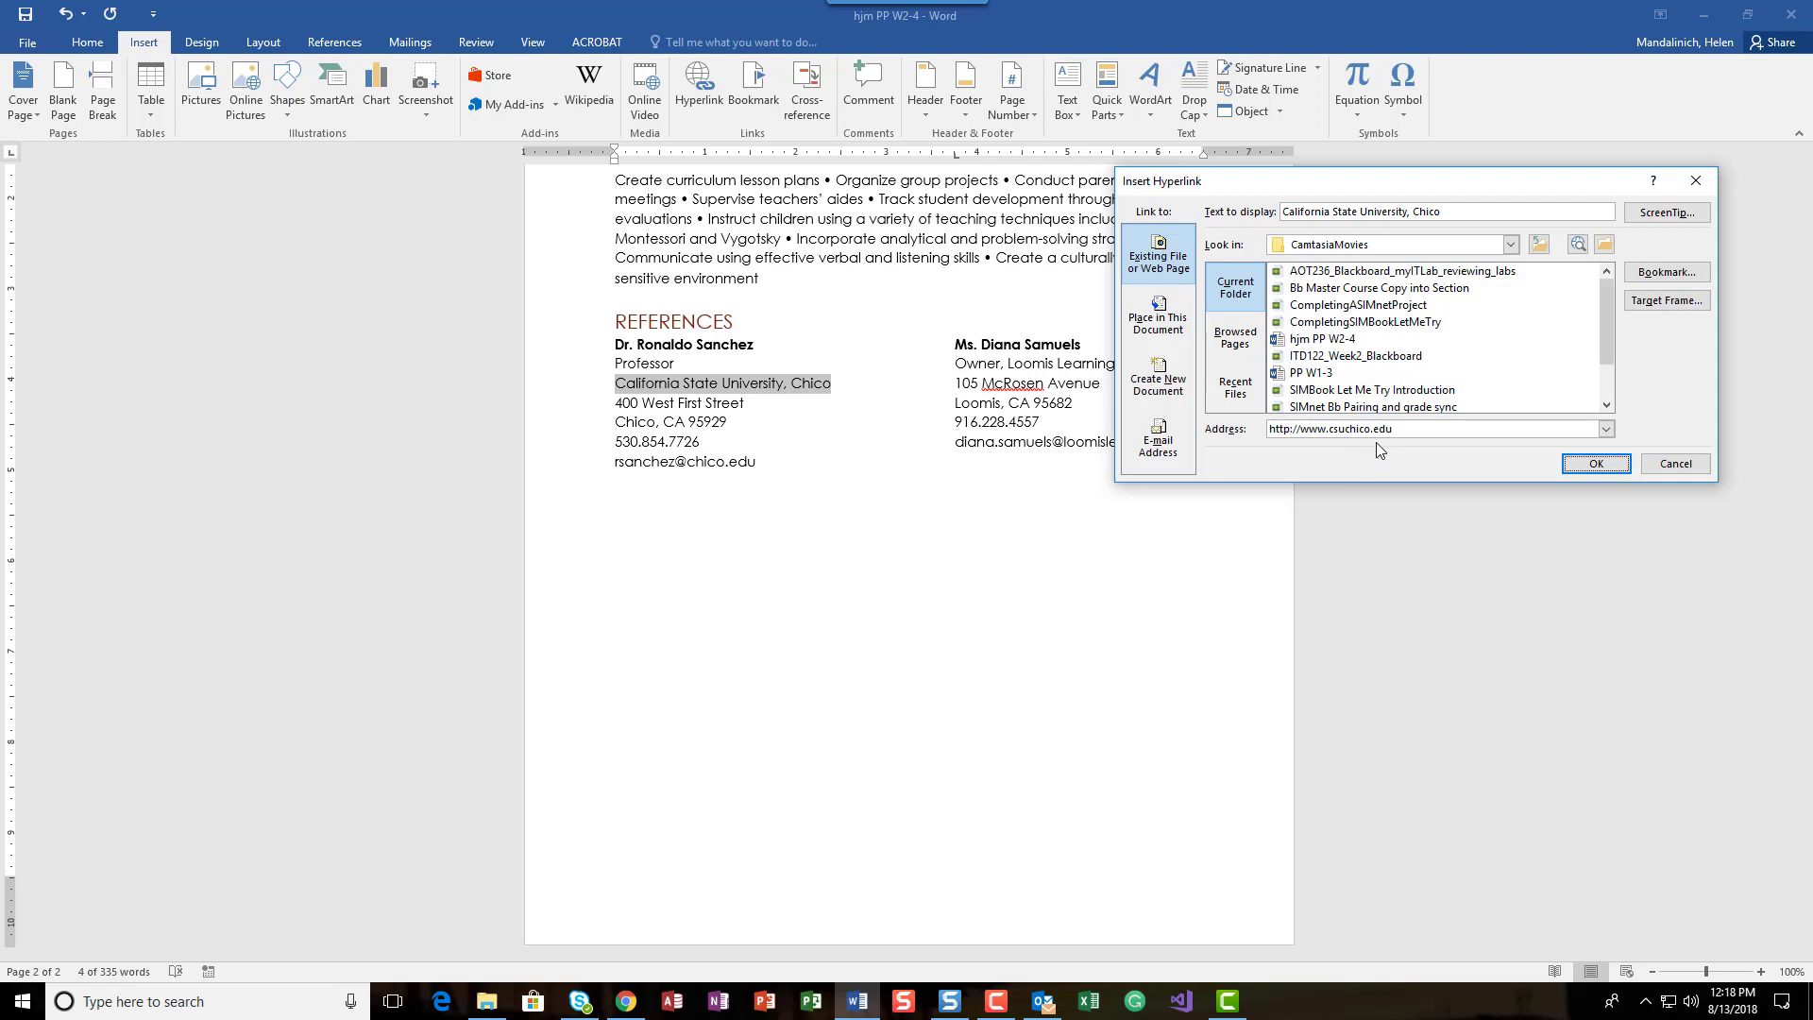
Step: Set the target frame to New window as the default for all hyperlinks, and insert the university link
{"action": "left_click", "coordinate": [1676, 307]}
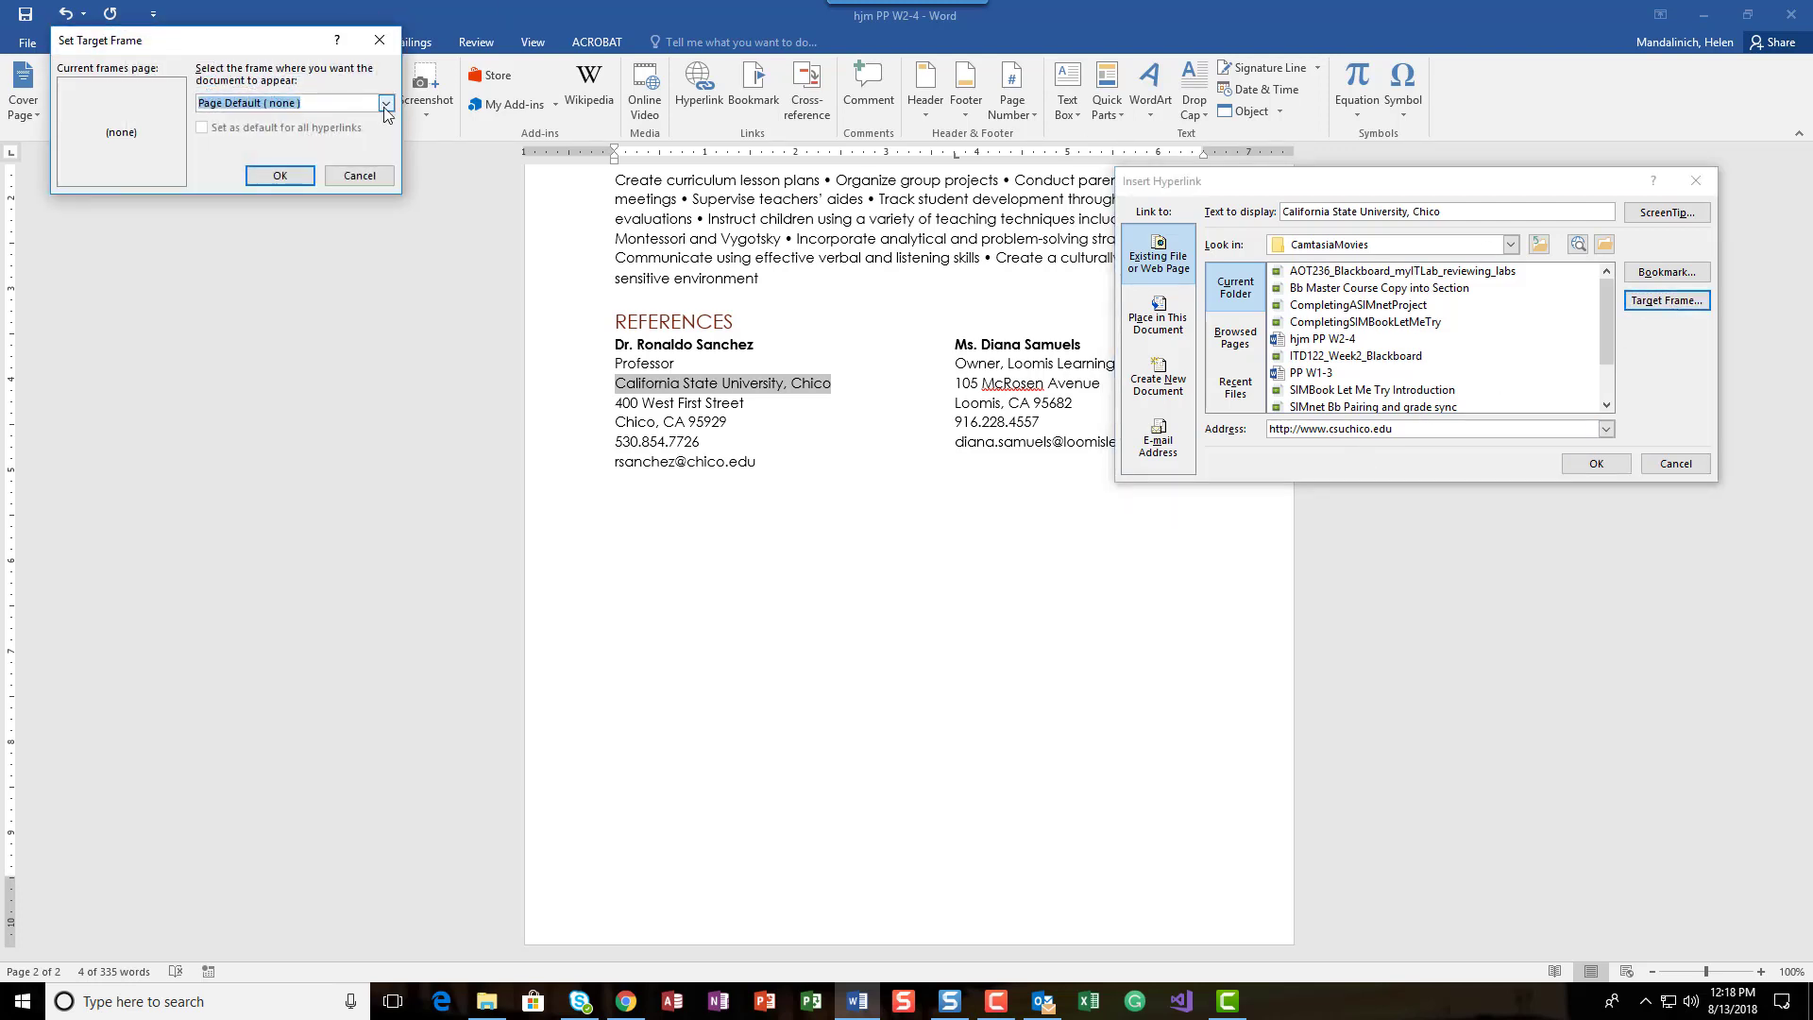
{"action": "left_click", "coordinate": [387, 103]}
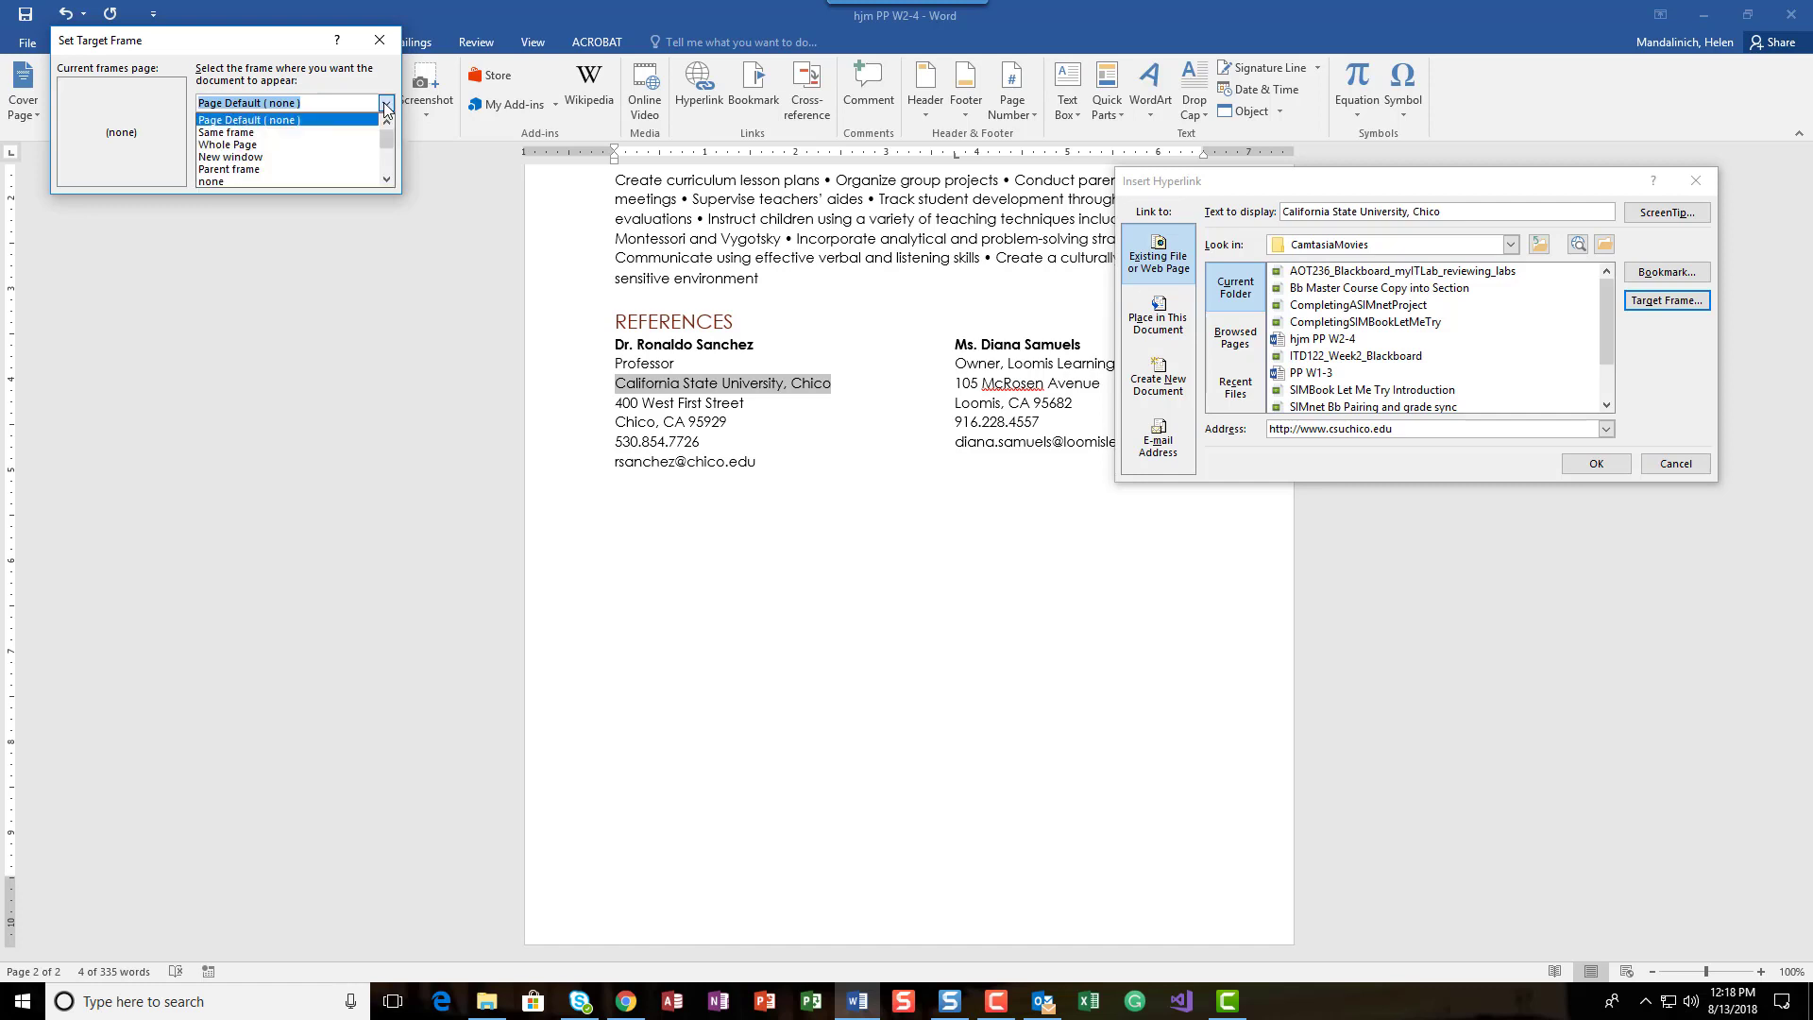
{"action": "left_click", "coordinate": [302, 154]}
{"action": "left_click", "coordinate": [203, 128]}
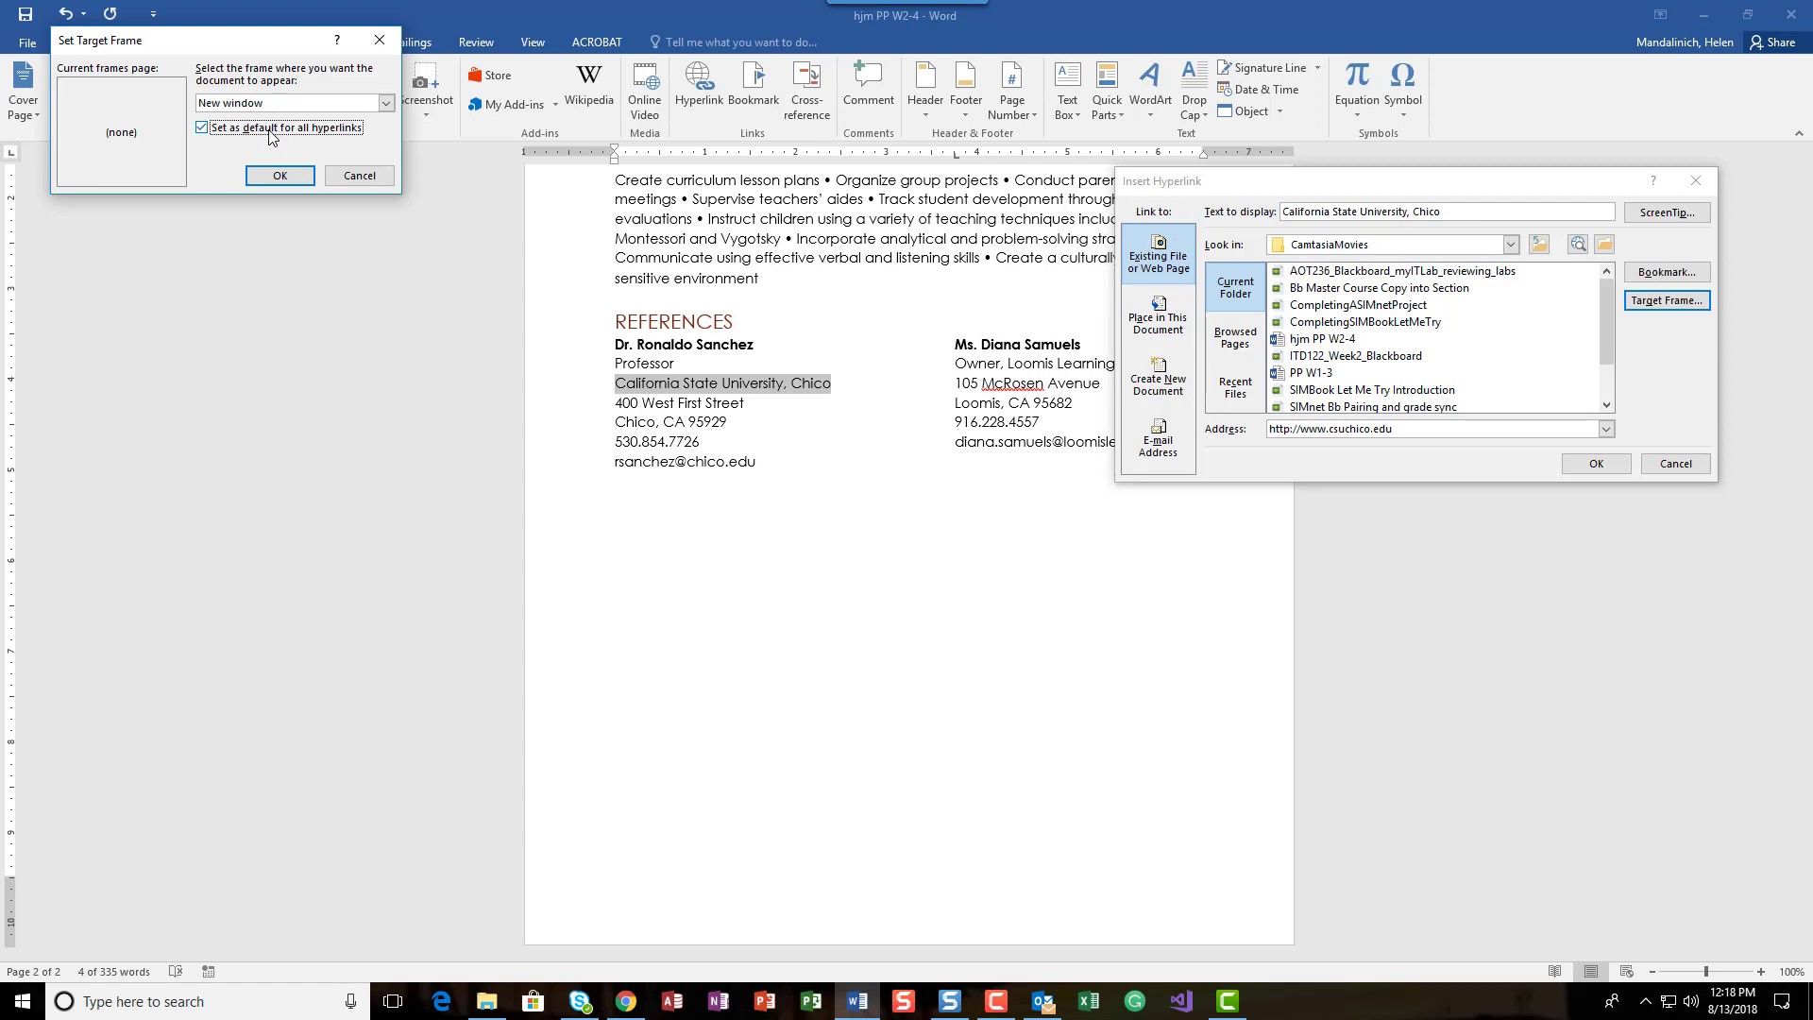
{"action": "left_click", "coordinate": [278, 180]}
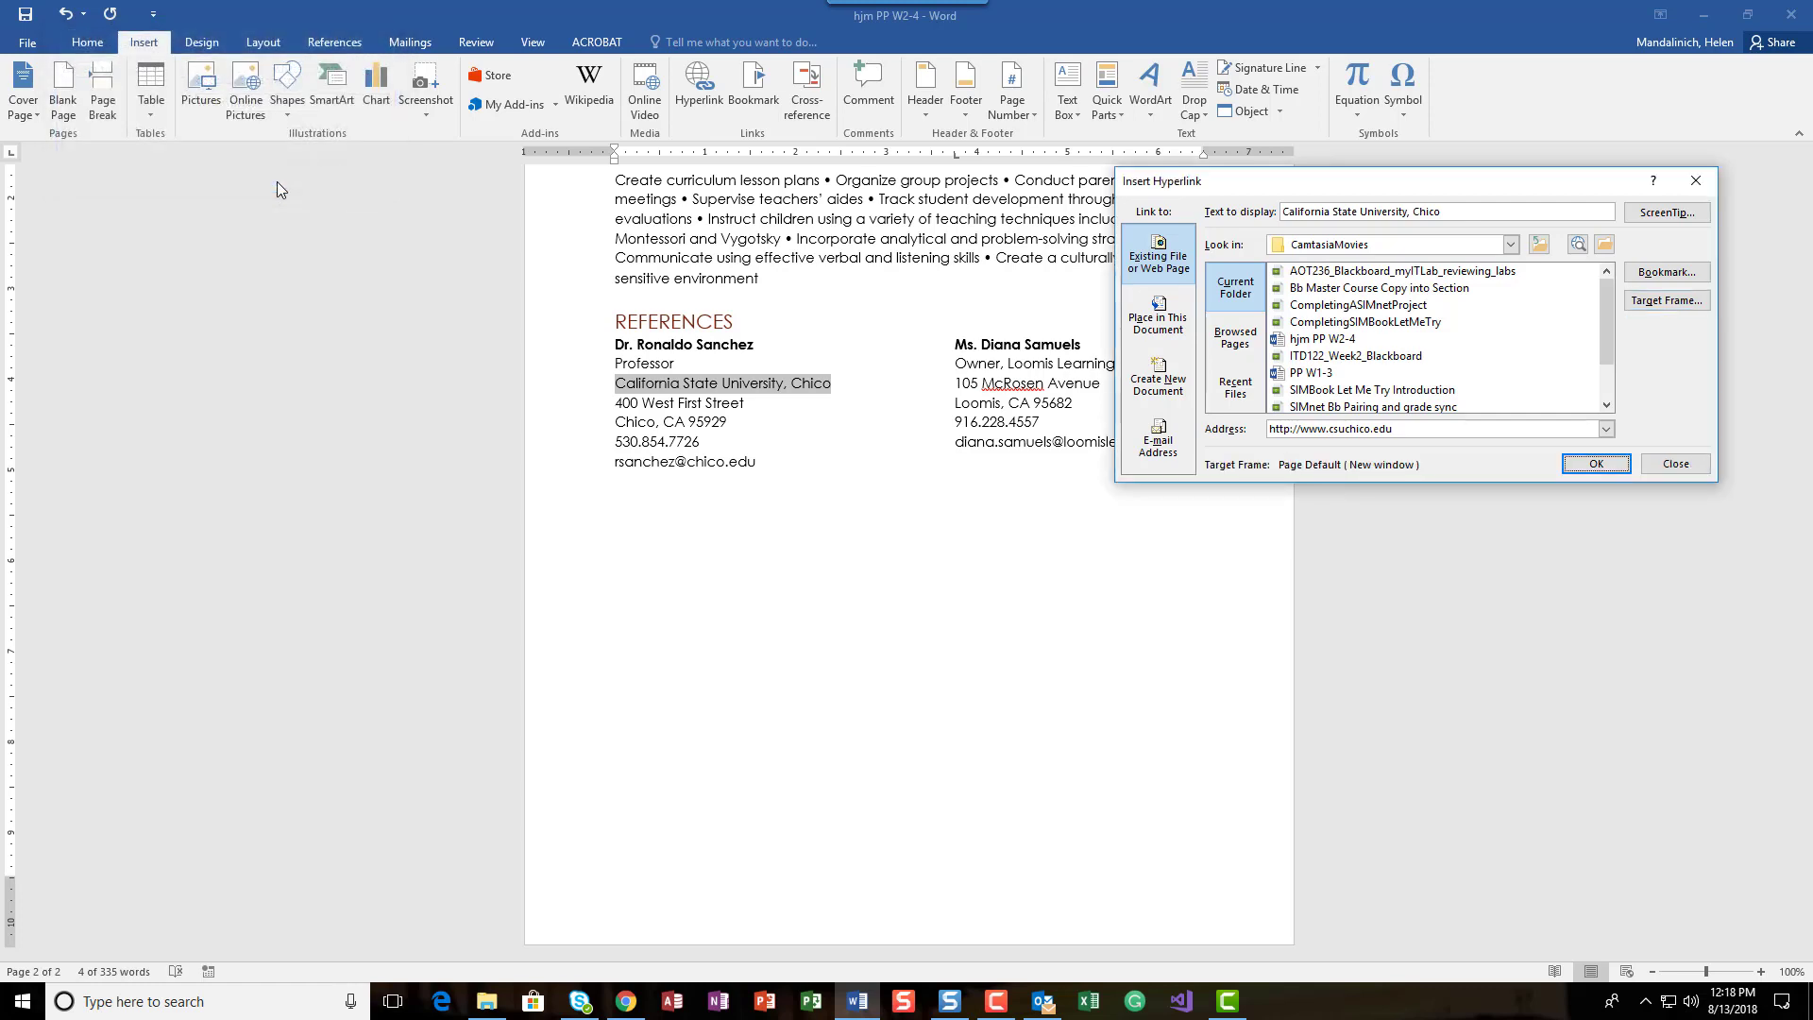
{"action": "left_click", "coordinate": [1584, 464]}
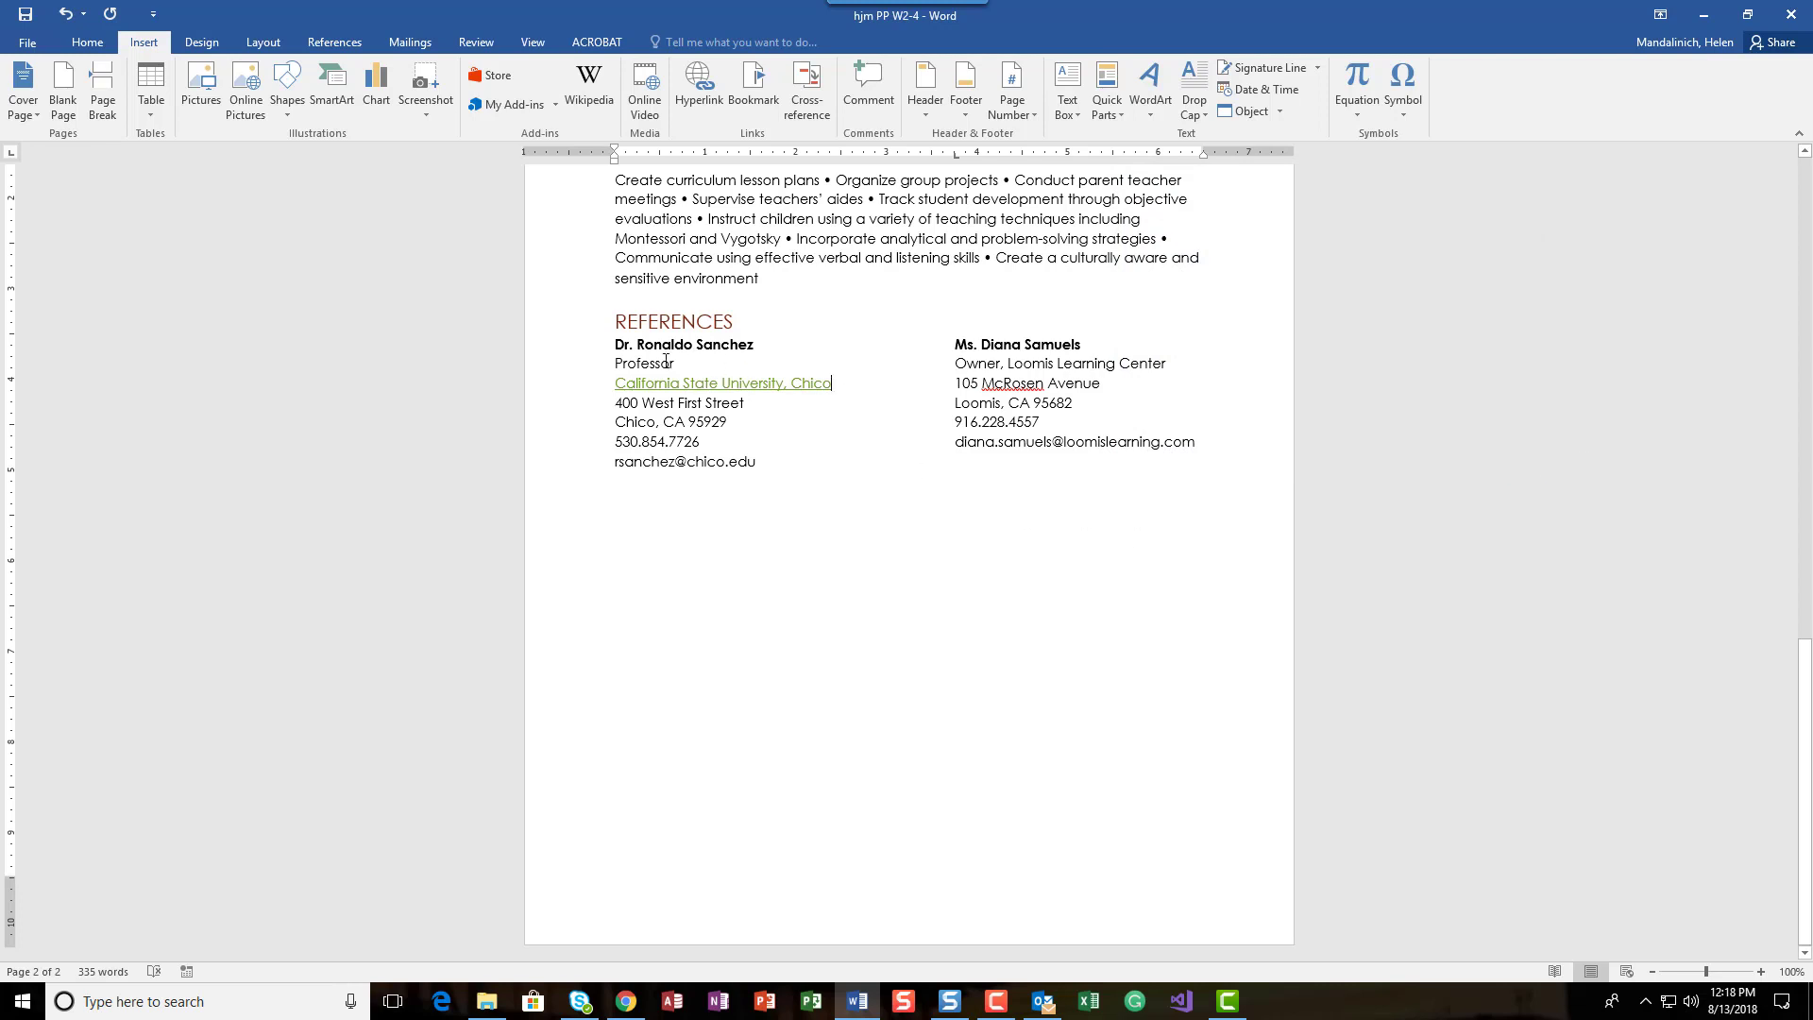
Step: Follow the California State University, Chico link to test it in the browser, and return to the Word document
{"action": "left_click", "coordinate": [712, 388], "text": "ctrl"}
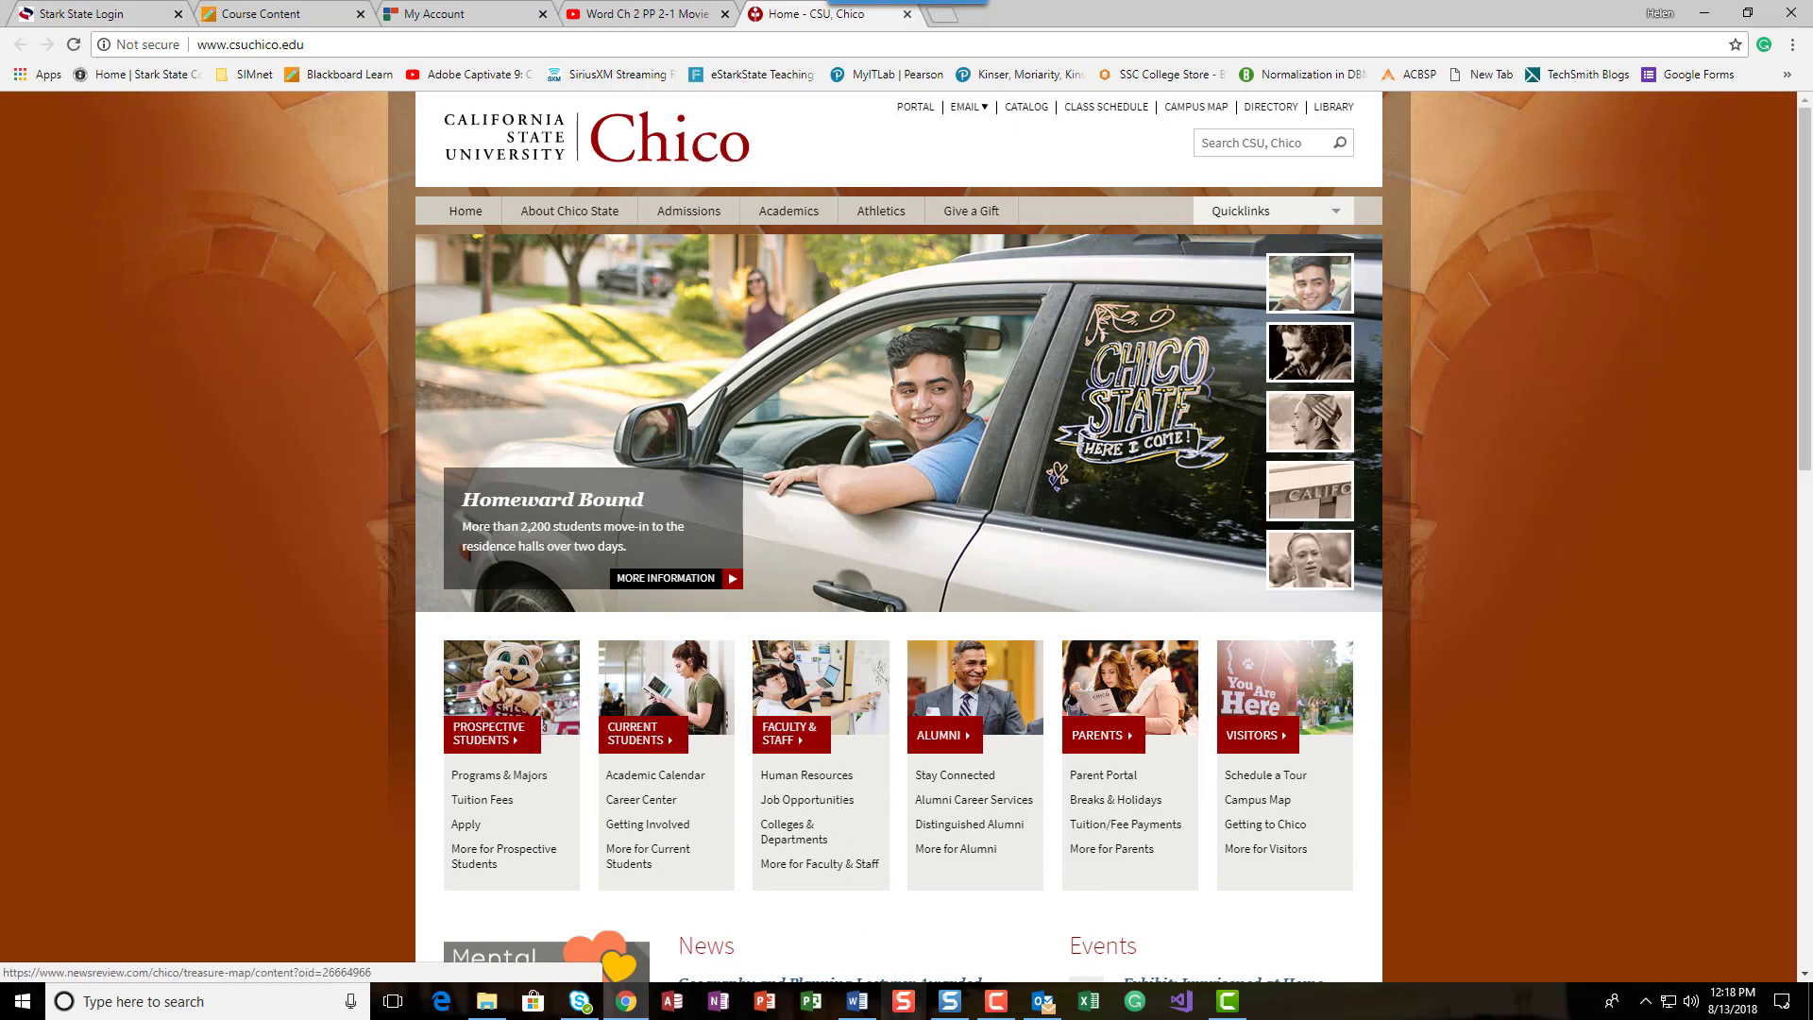
{"action": "left_click", "coordinate": [859, 1003]}
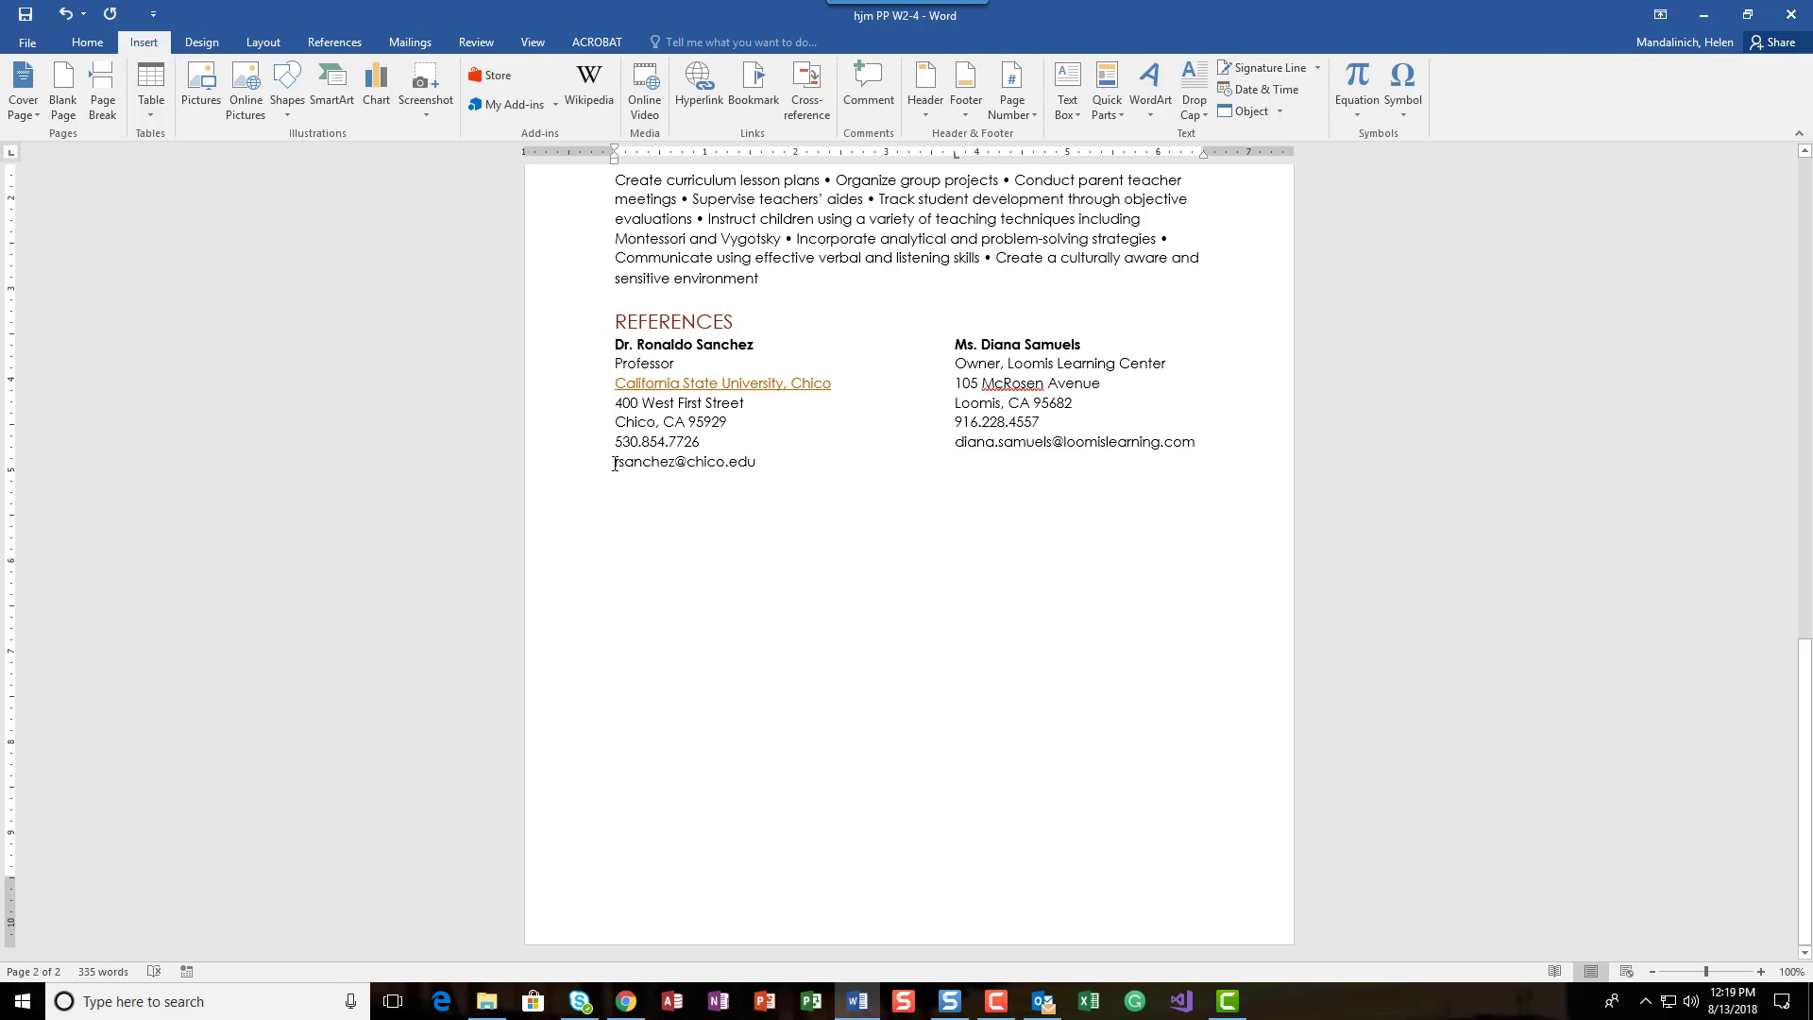
Step: Convert the plain e-mail addresses of both references into automatic hyperlinks
{"action": "left_click_drag", "start_coordinate": [614, 463], "coordinate": [753, 464]}
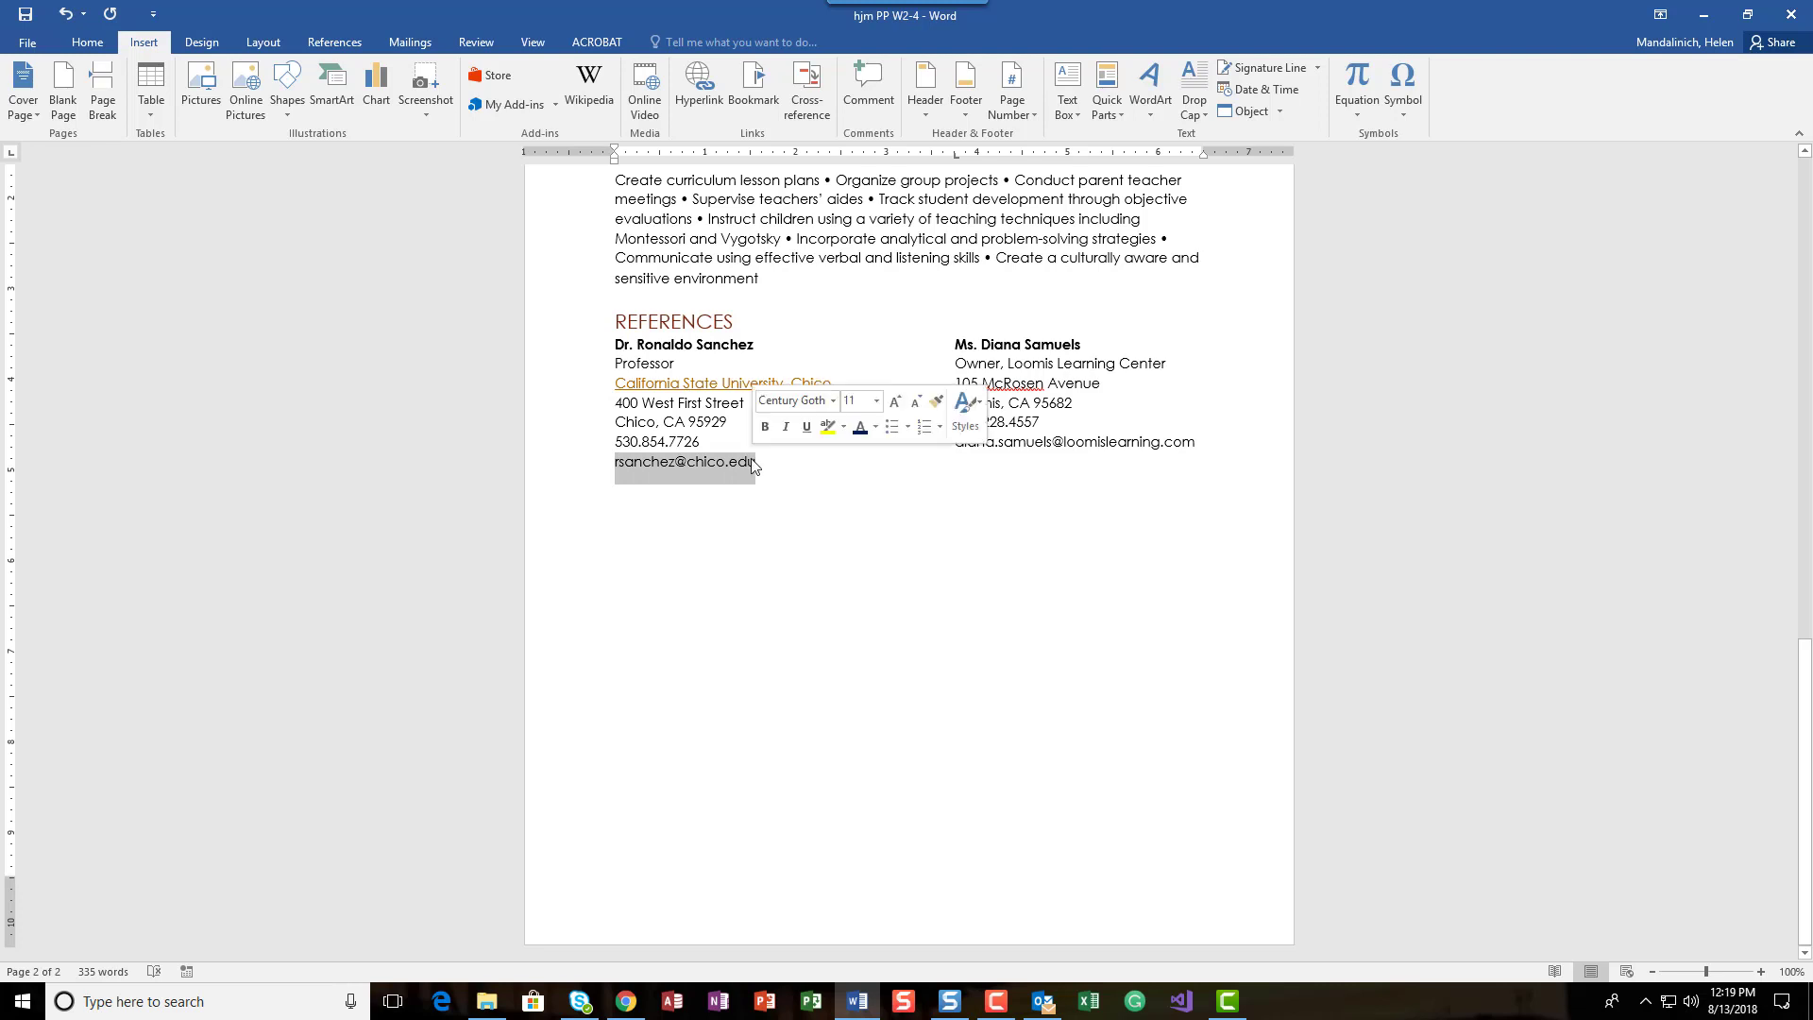
{"action": "left_click", "coordinate": [752, 465]}
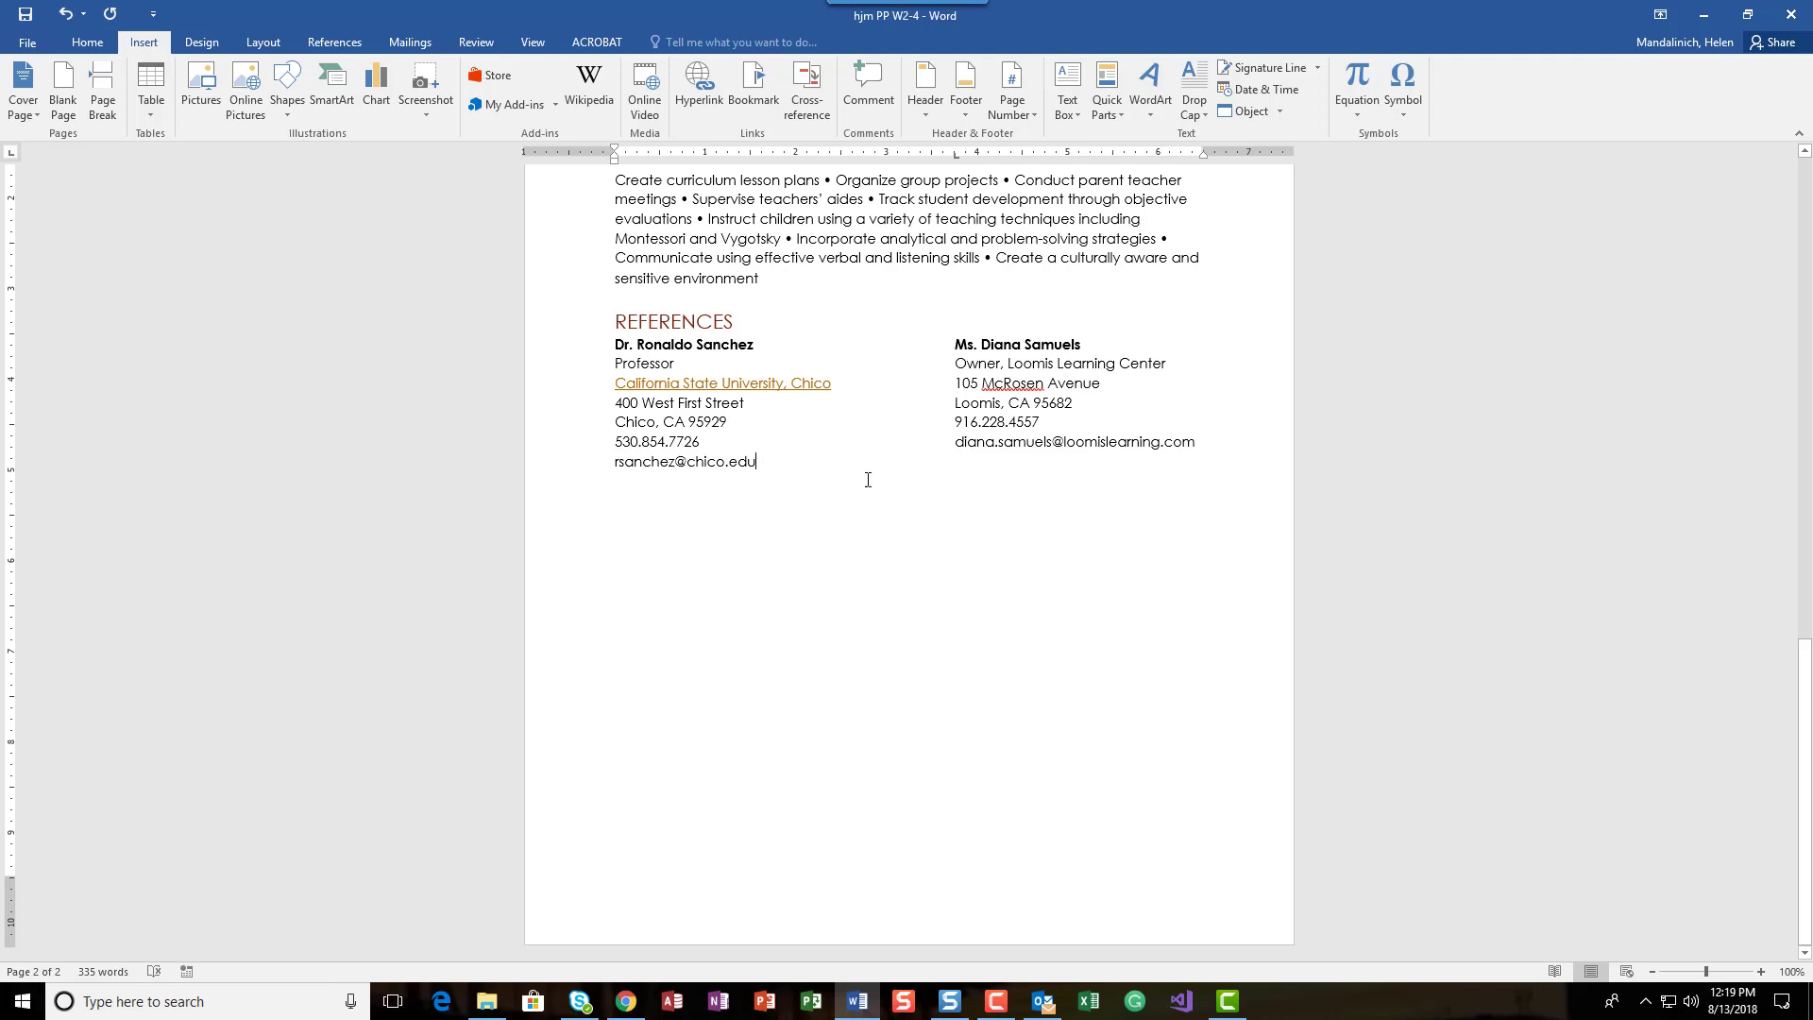
{"action": "key", "text": "Return"}
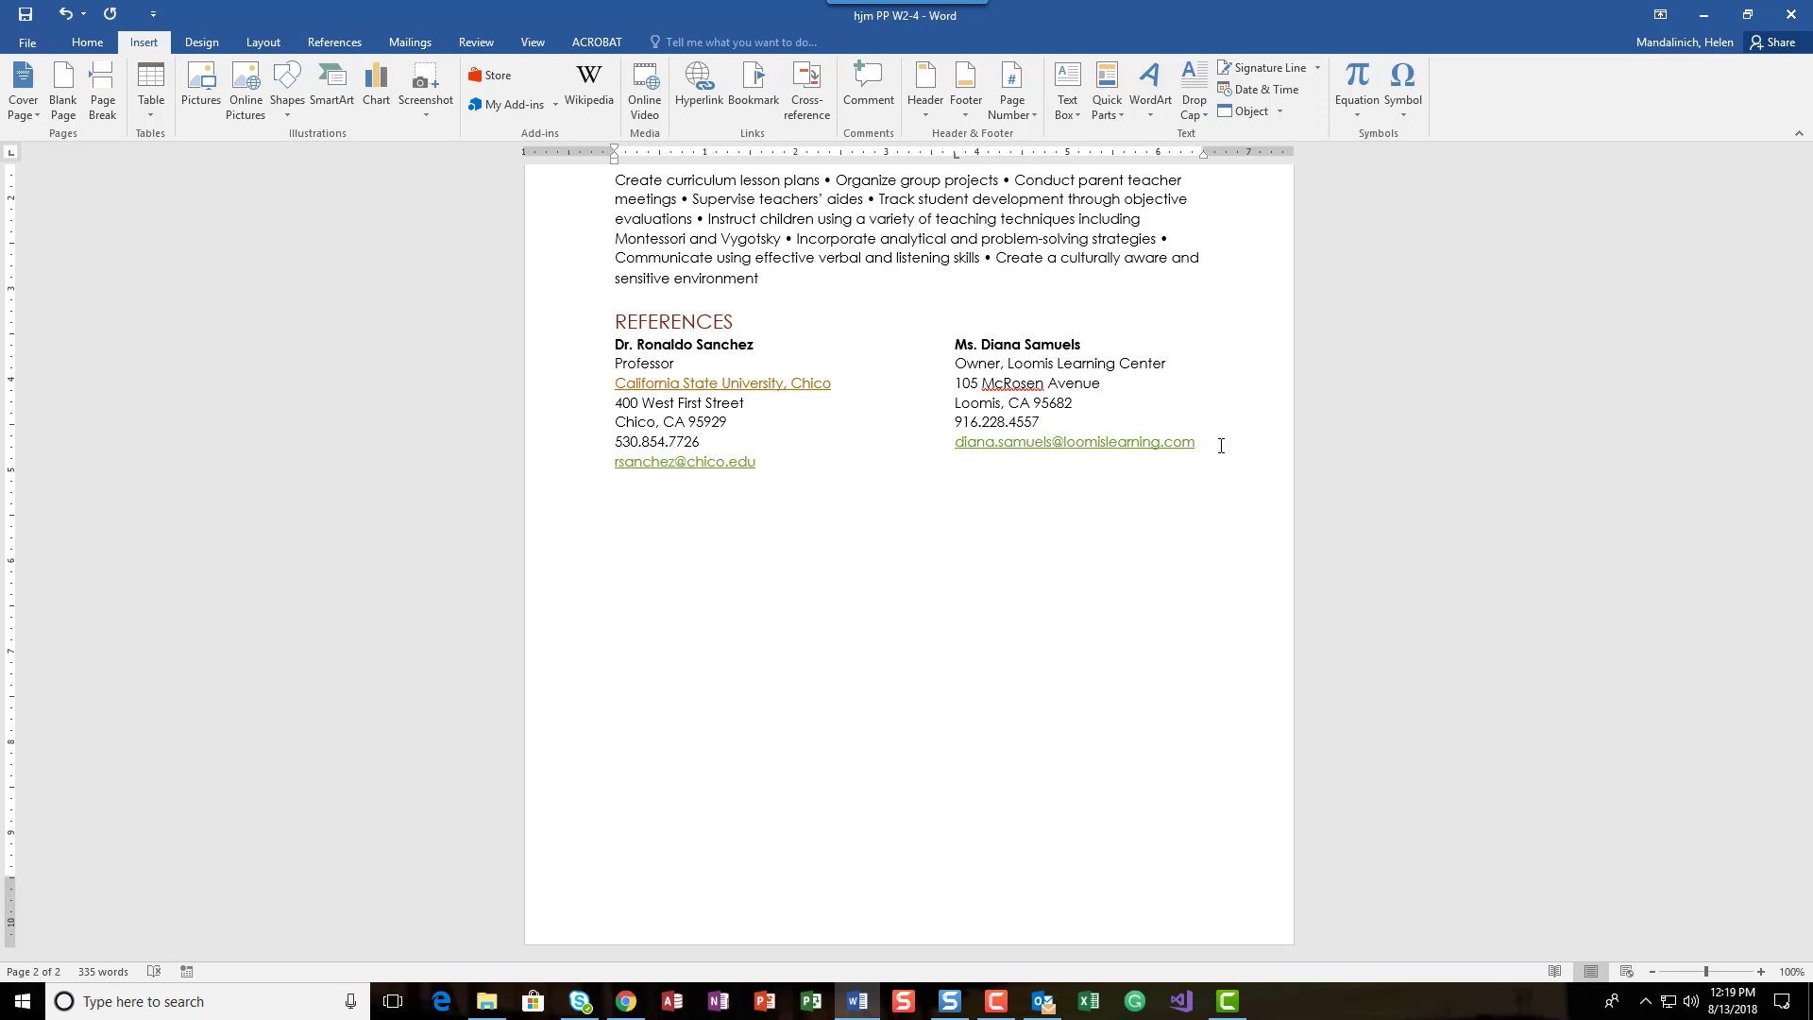
Step: Save the resume document with its new hyperlinks
{"action": "left_click", "coordinate": [27, 16]}
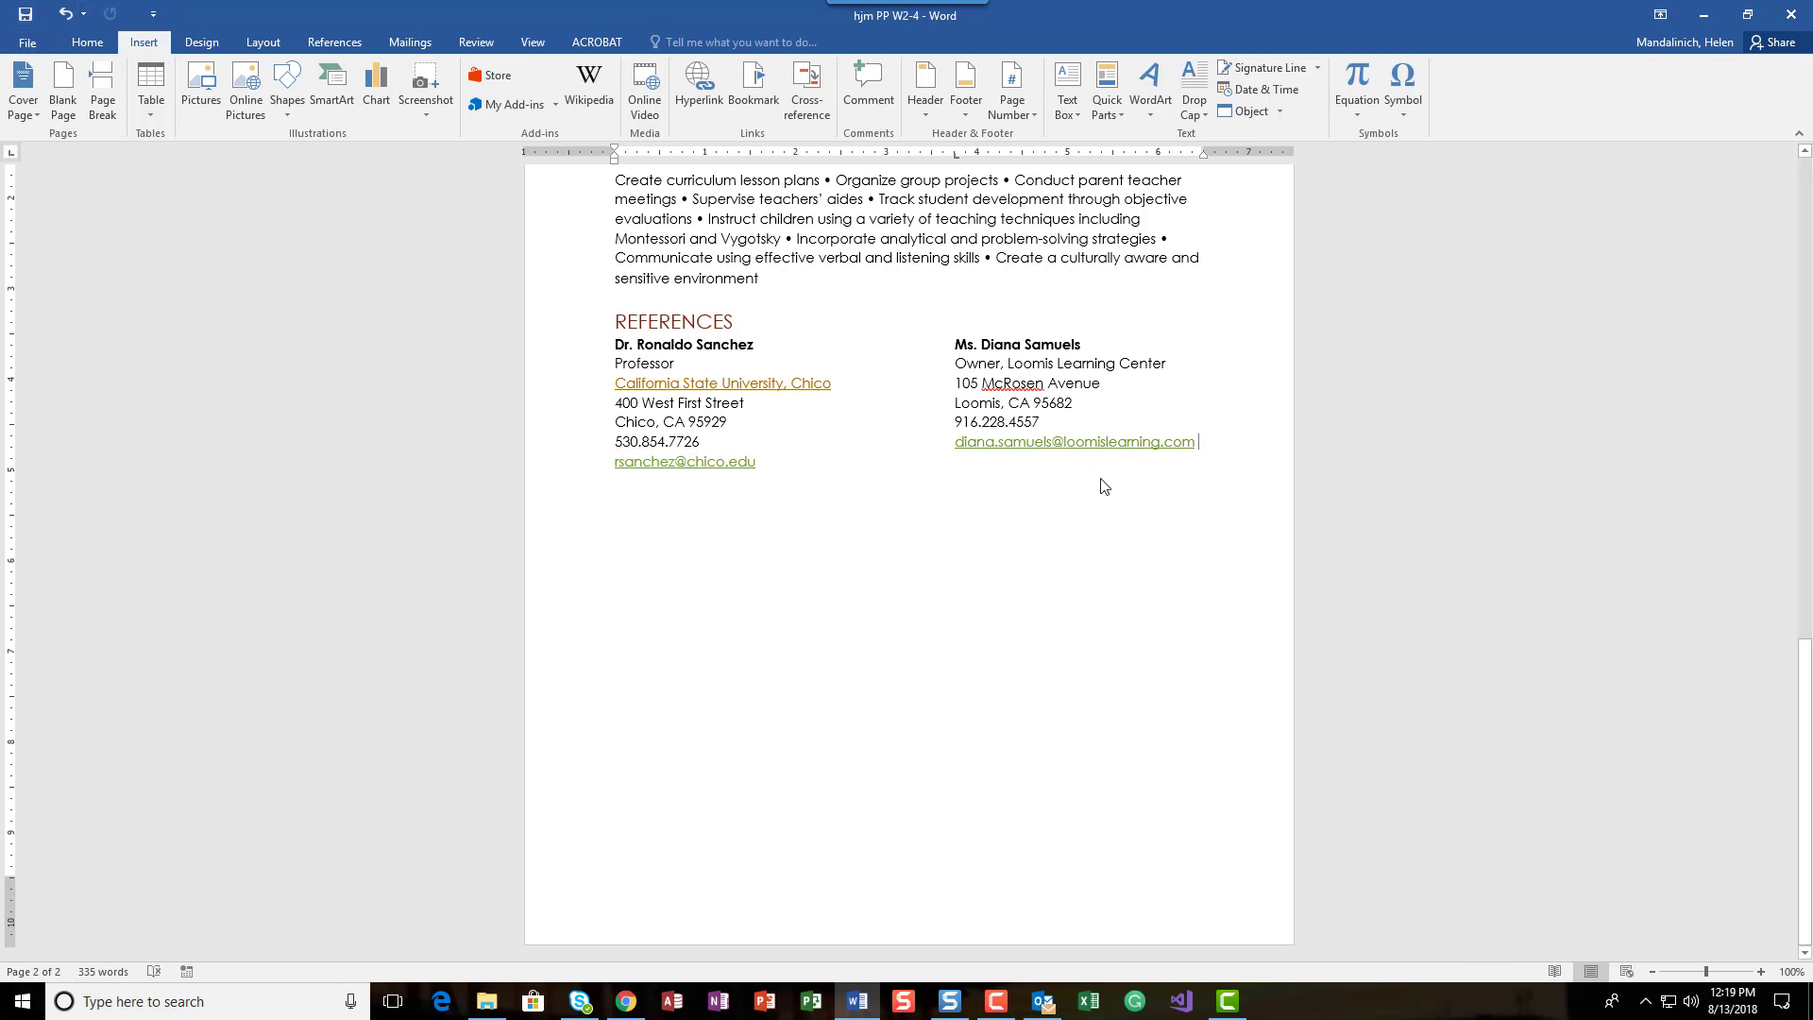
{"action": "scroll", "coordinate": [965, 652], "scroll_direction": "up", "scroll_amount": 7}
{"action": "scroll", "coordinate": [965, 652], "scroll_direction": "up", "scroll_amount": 10}
{"action": "scroll", "coordinate": [965, 652], "scroll_direction": "down", "scroll_amount": 5}
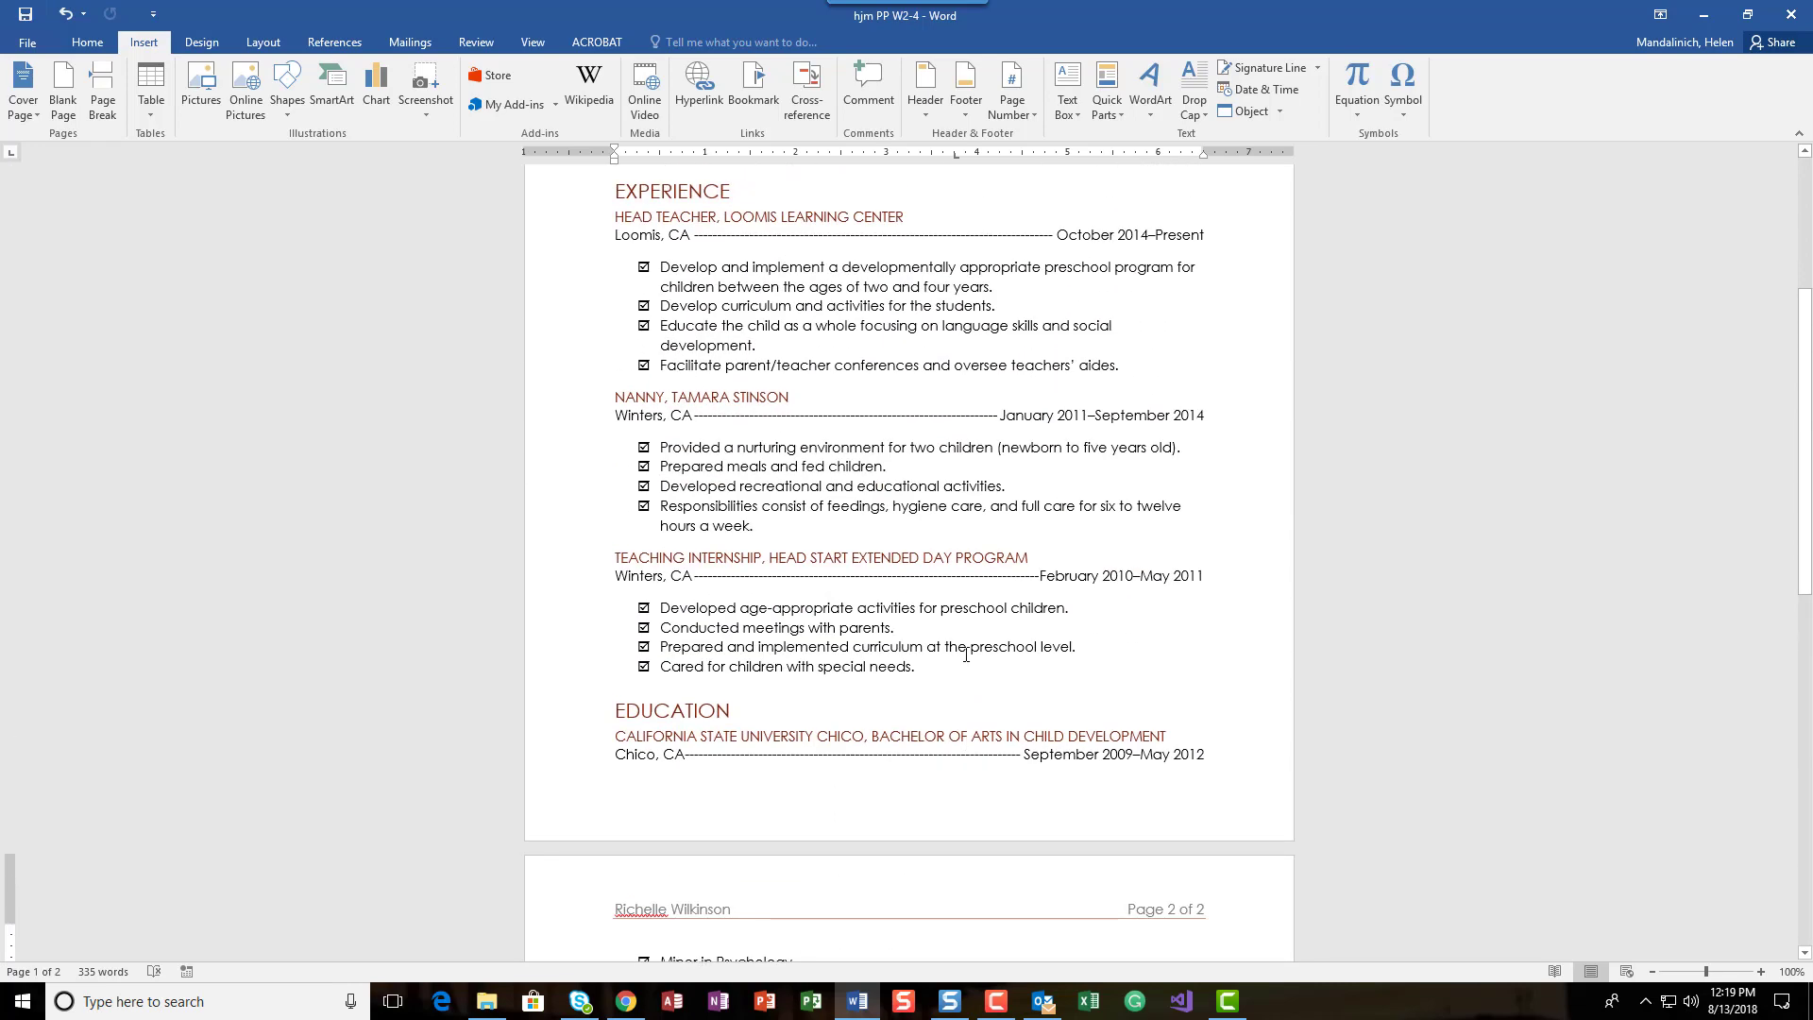
Step: Examine how the Education section runs across the page boundary of the resume
{"action": "scroll", "coordinate": [966, 653], "scroll_direction": "down", "scroll_amount": 2}
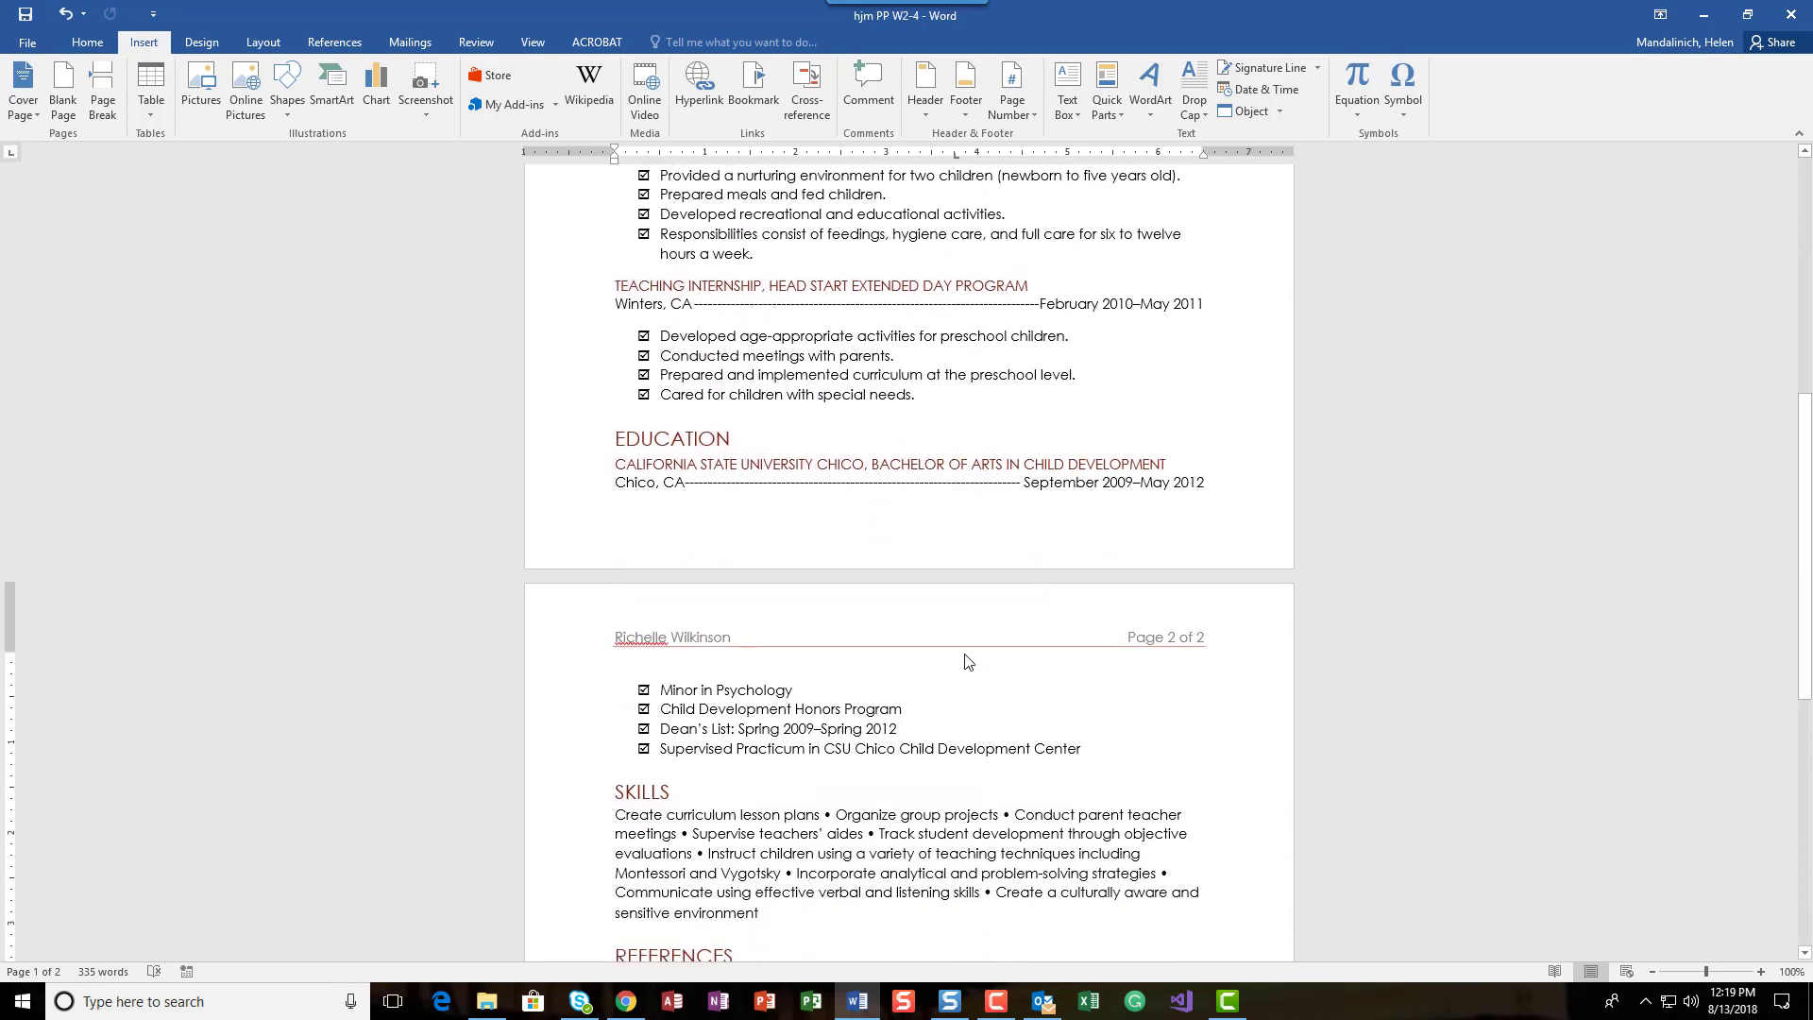
{"action": "scroll", "coordinate": [965, 661], "scroll_direction": "down", "scroll_amount": 6}
{"action": "scroll", "coordinate": [965, 654], "scroll_direction": "up", "scroll_amount": 10}
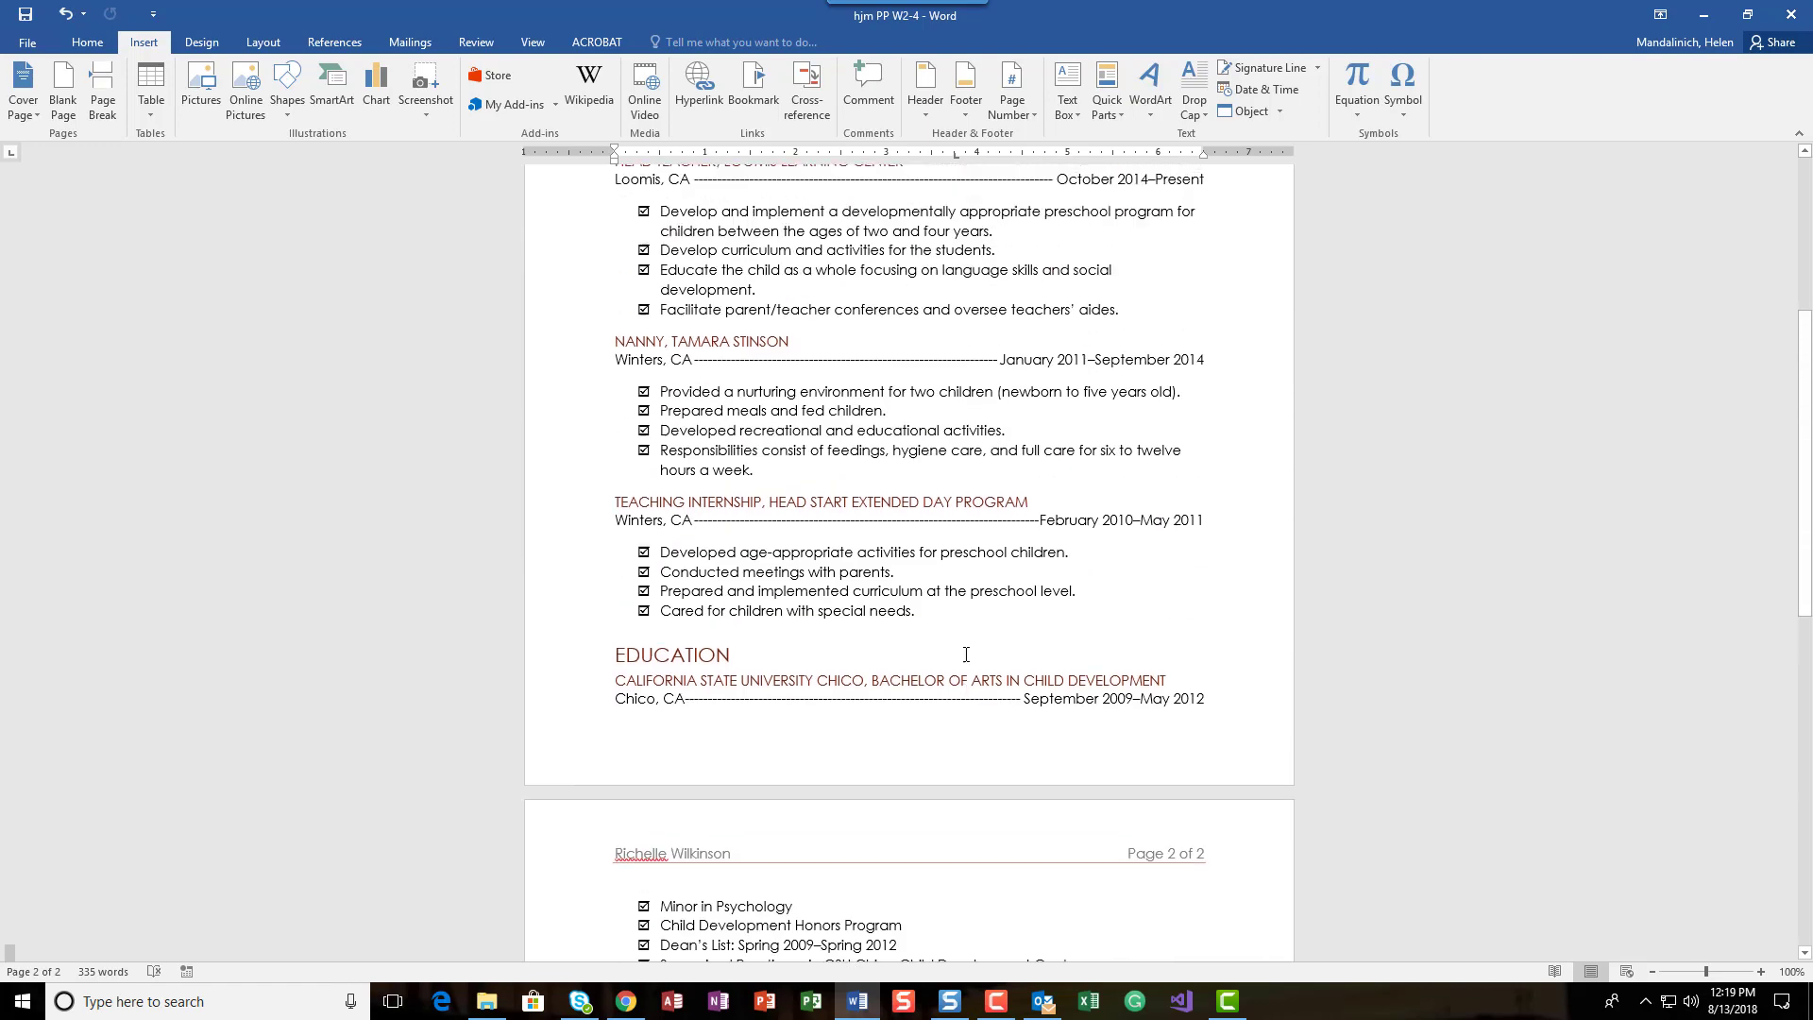
{"action": "scroll", "coordinate": [965, 653], "scroll_direction": "up", "scroll_amount": 5}
{"action": "scroll", "coordinate": [965, 654], "scroll_direction": "down", "scroll_amount": 12}
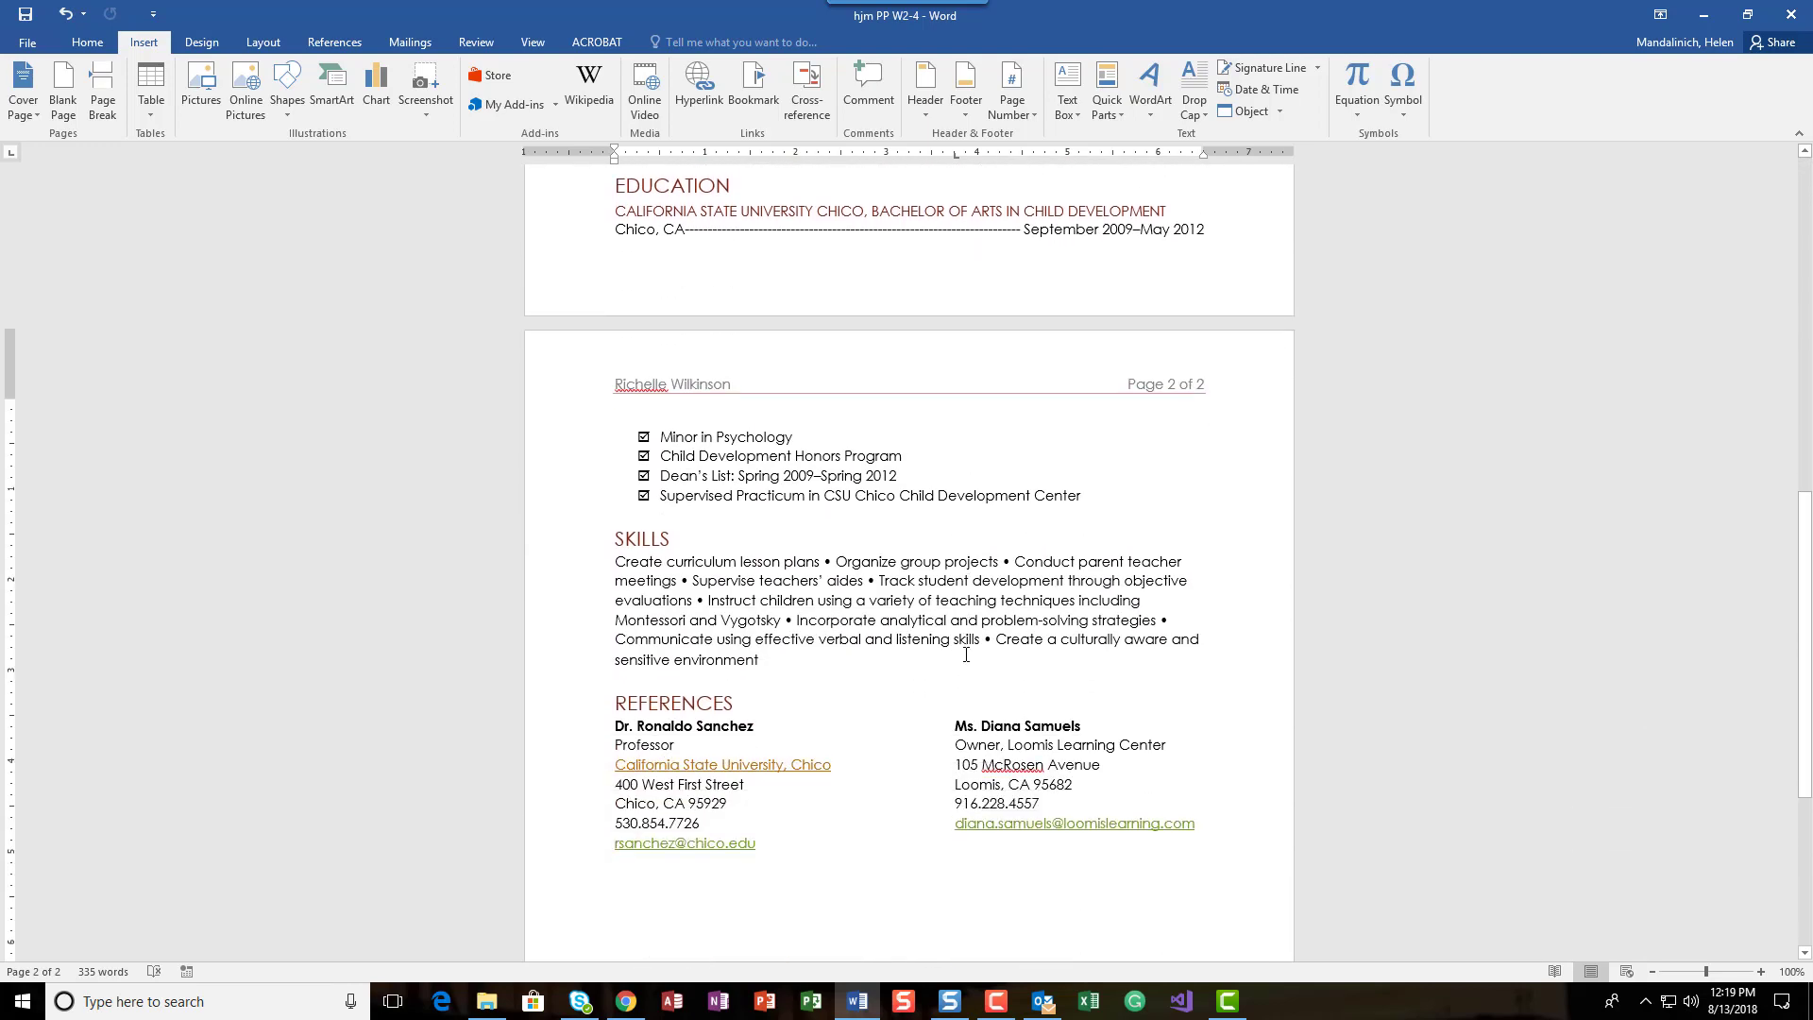
{"action": "scroll", "coordinate": [966, 654], "scroll_direction": "down", "scroll_amount": 8}
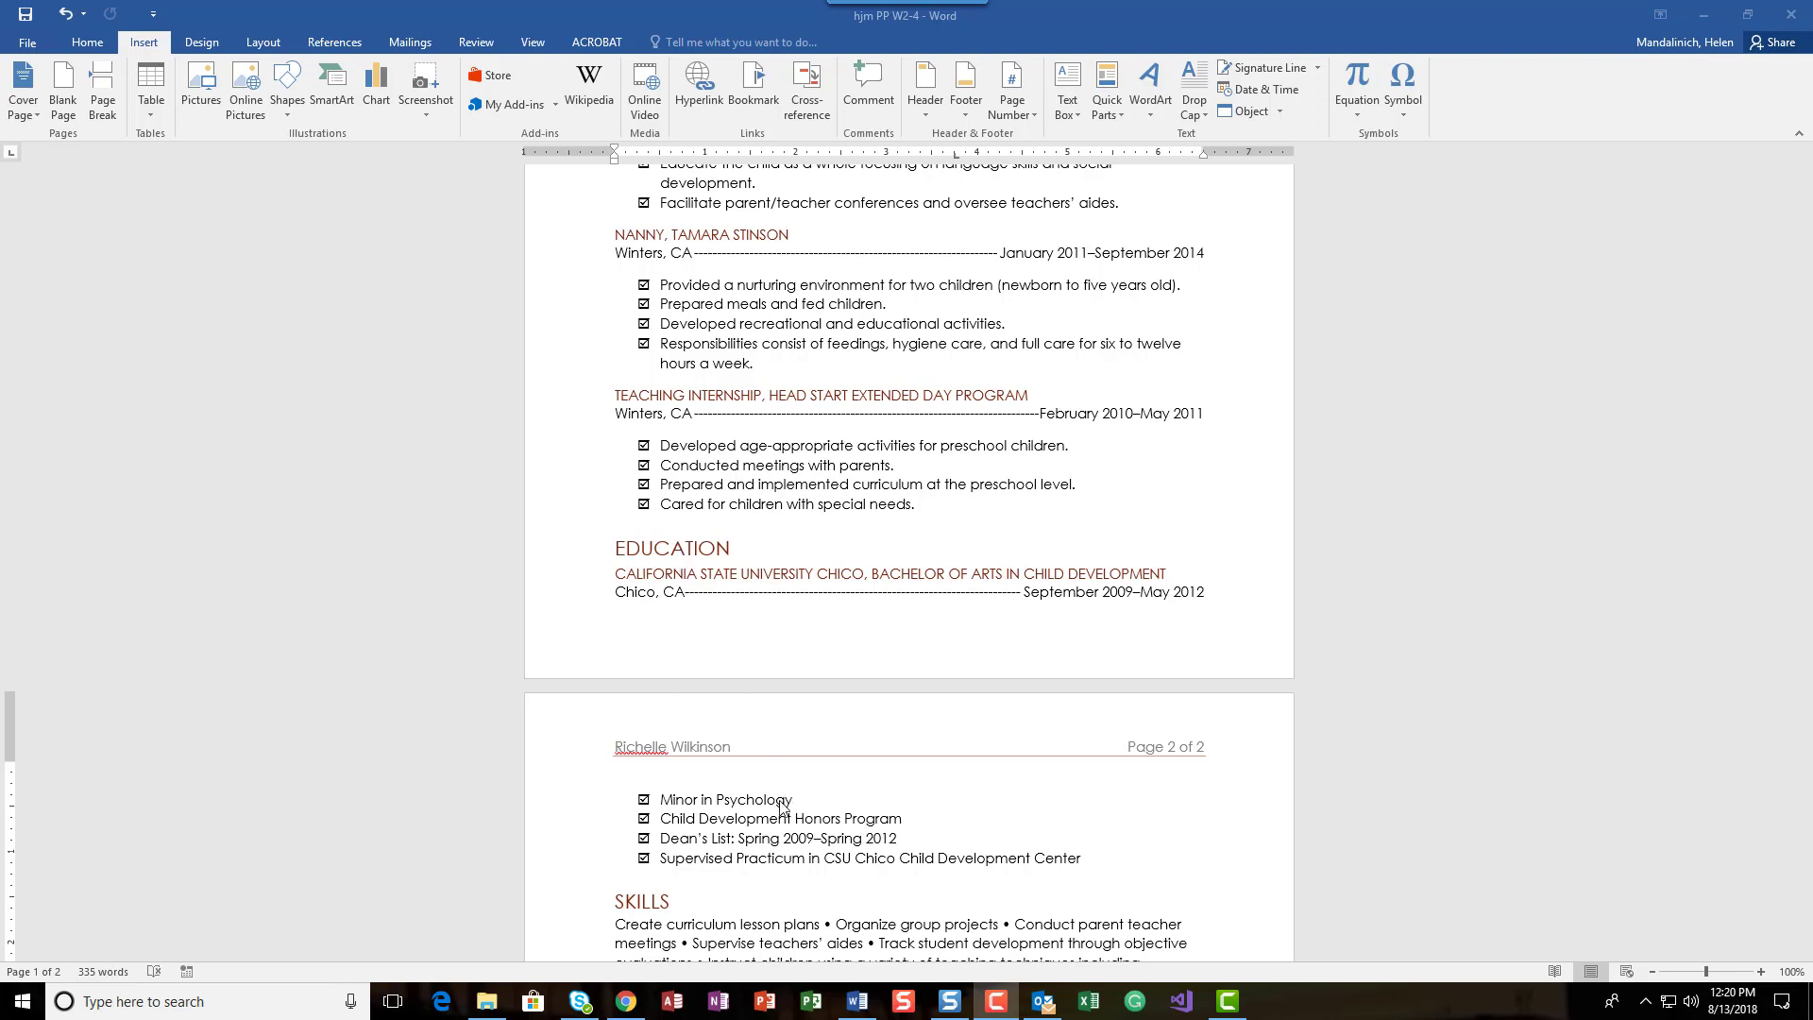
{"action": "scroll", "coordinate": [780, 807], "scroll_direction": "down", "scroll_amount": 3}
{"action": "scroll", "coordinate": [780, 807], "scroll_direction": "up", "scroll_amount": 3}
Step: Try a page break before the EDUCATION heading using the Breaks command, and undo it
{"action": "left_click", "coordinate": [618, 547]}
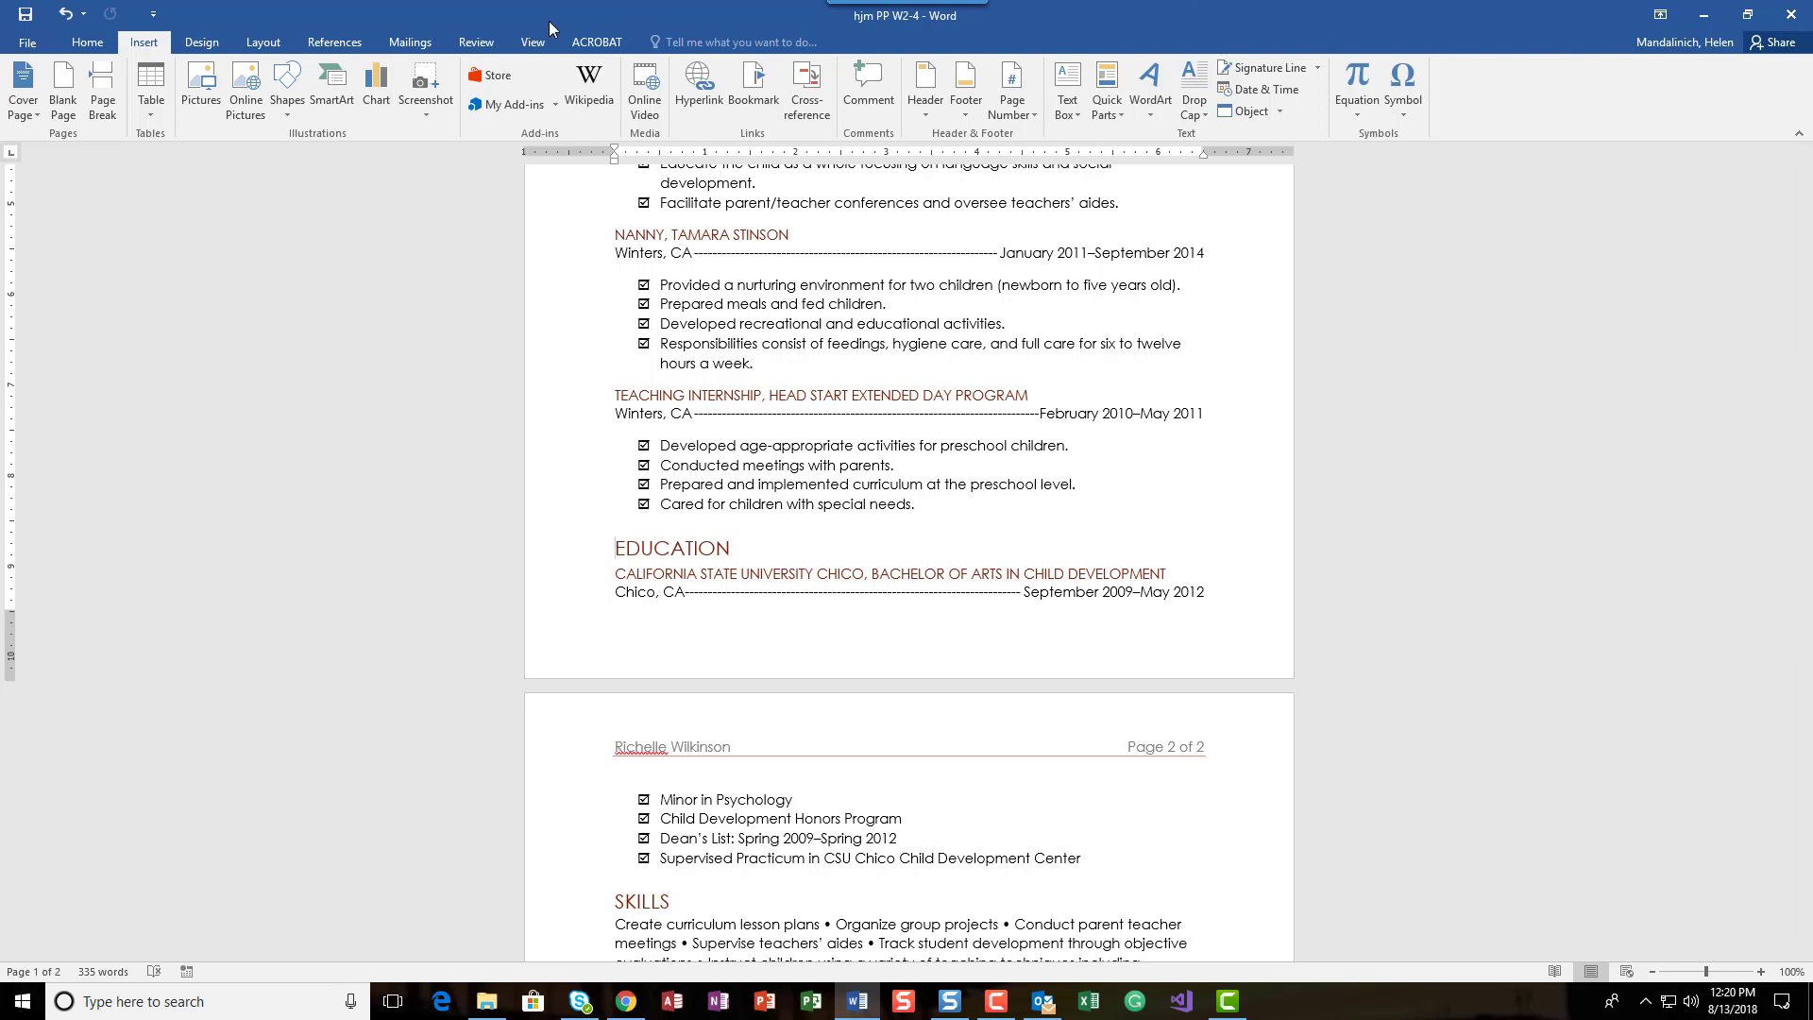
{"action": "left_click", "coordinate": [268, 45]}
{"action": "left_click", "coordinate": [261, 69]}
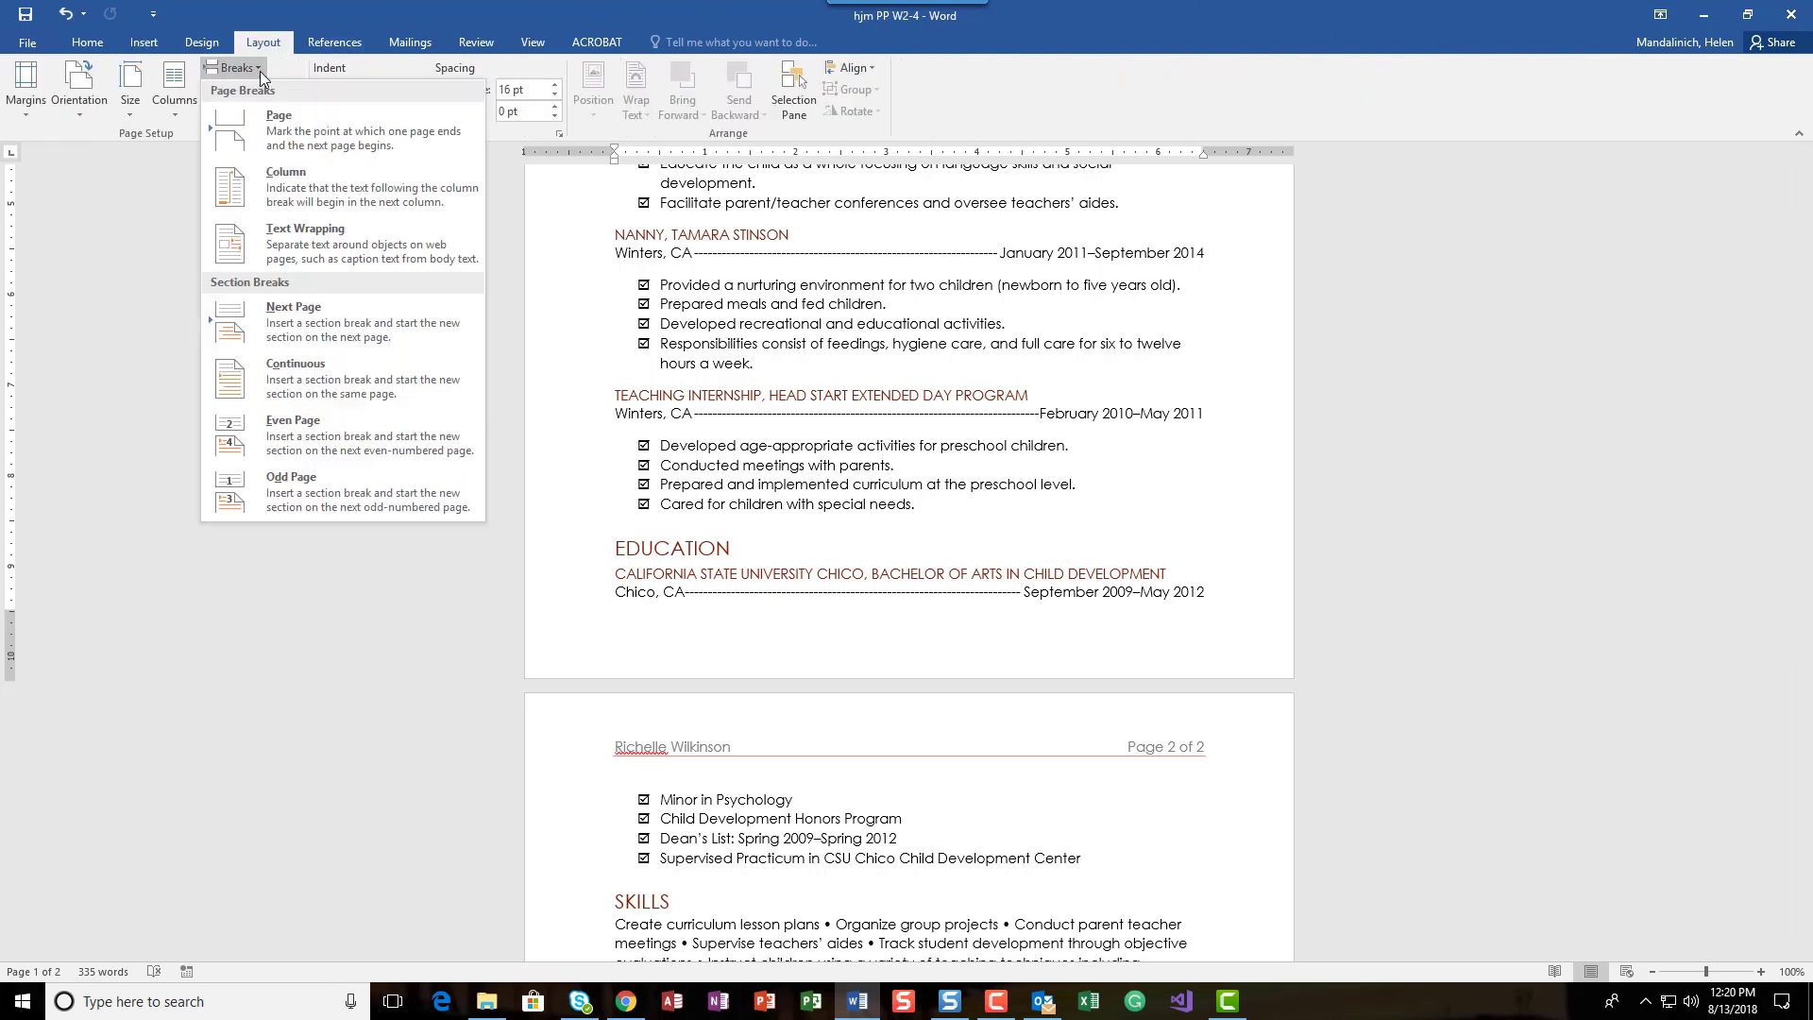
{"action": "left_click", "coordinate": [266, 138]}
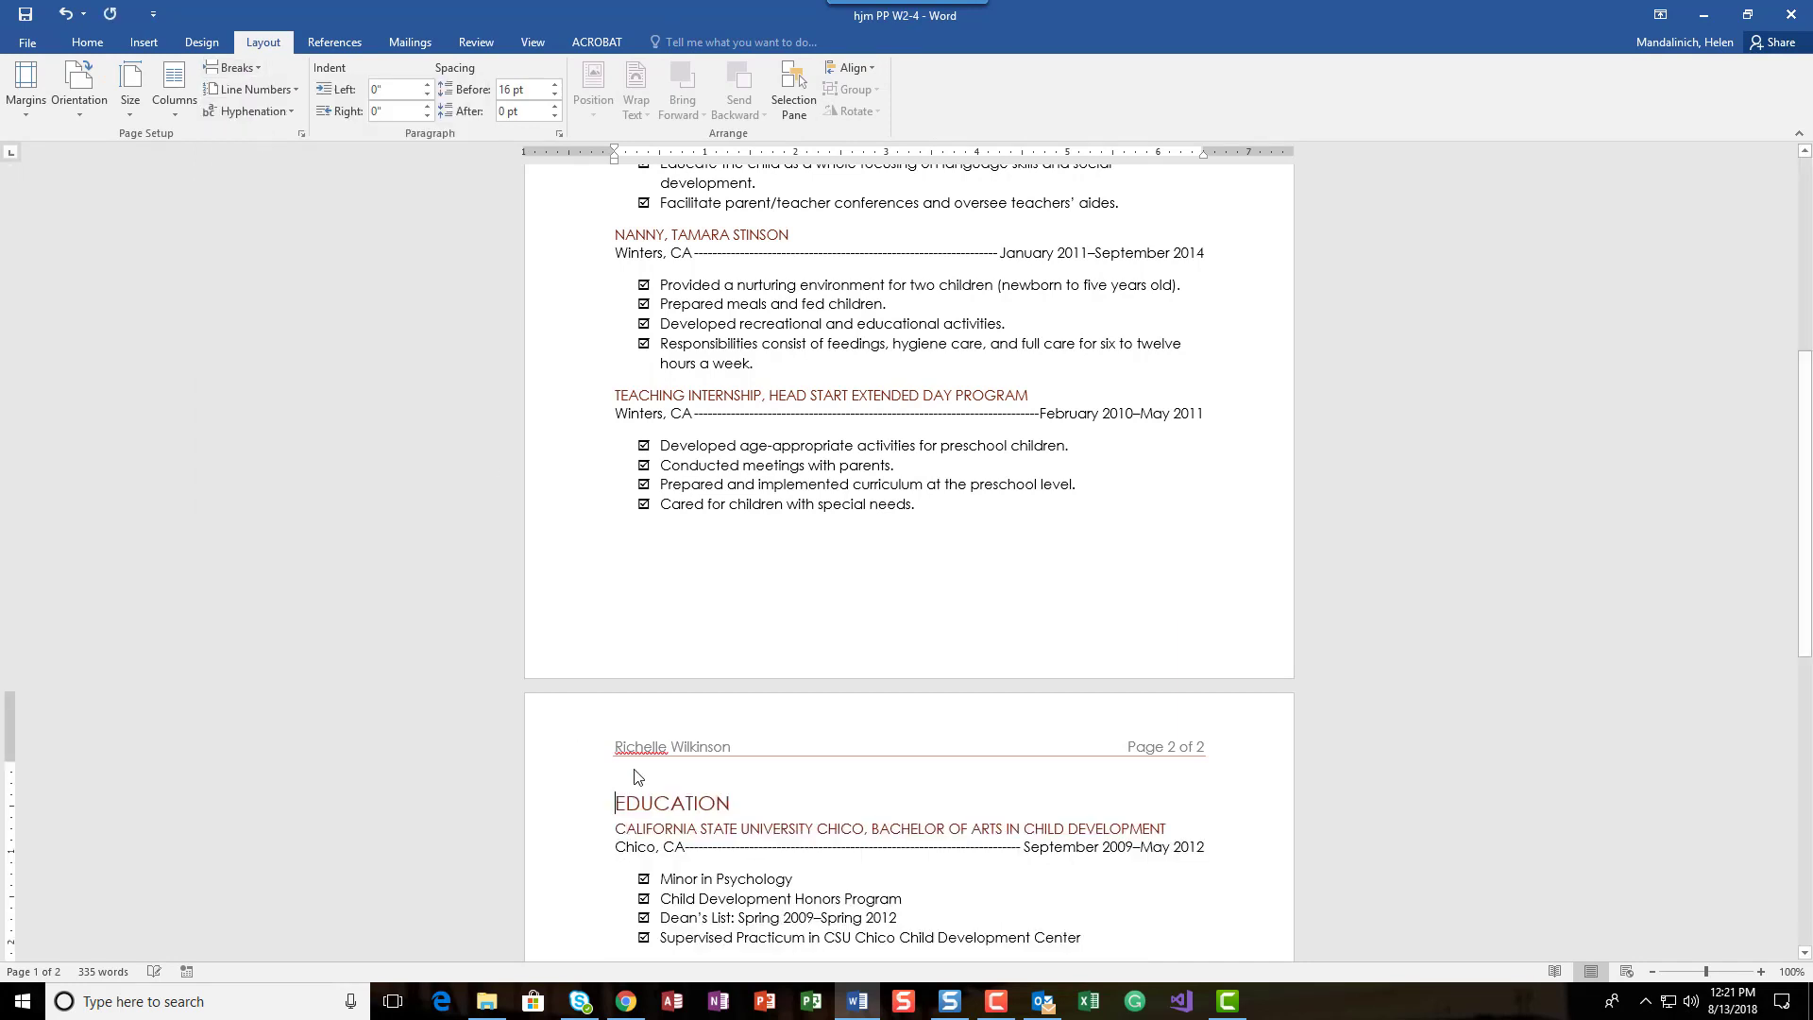
{"action": "key", "text": "ctrl+z"}
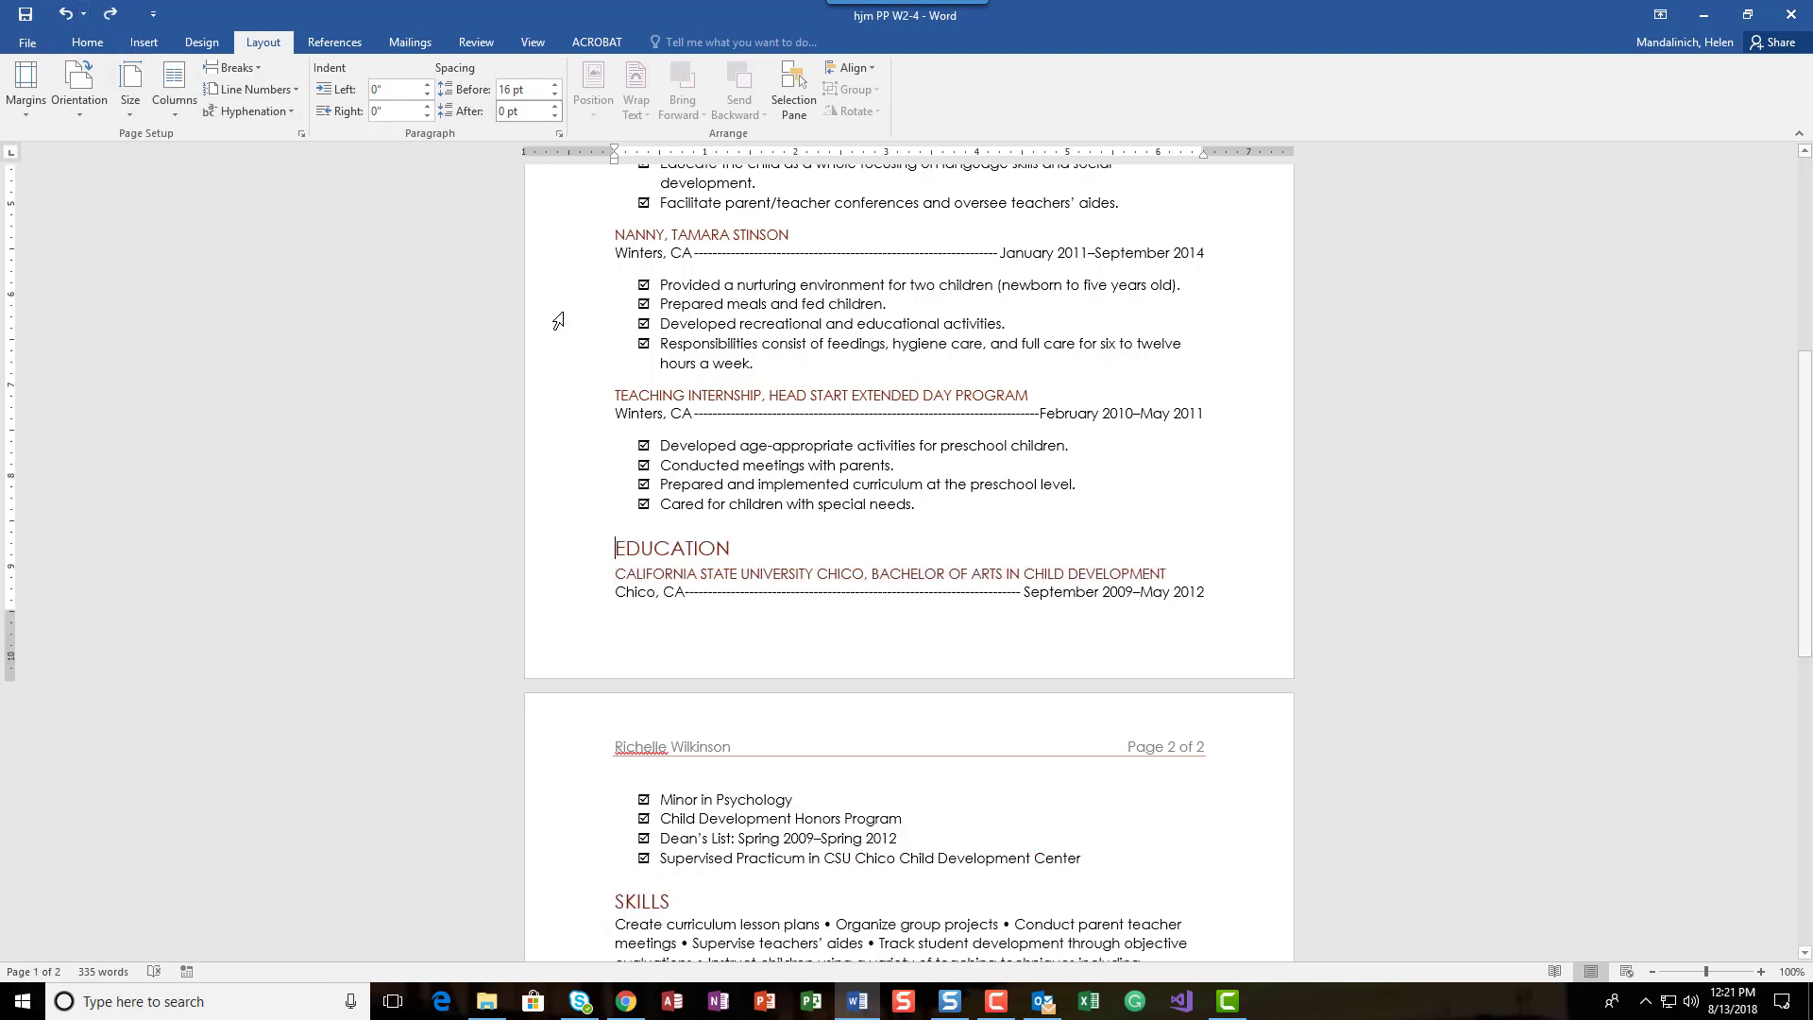
Step: Try another page break before the EDUCATION heading, delete the stray line break above it with formatting marks shown, and undo both changes
{"action": "left_click", "coordinate": [614, 550]}
{"action": "key", "text": "ctrl+Return"}
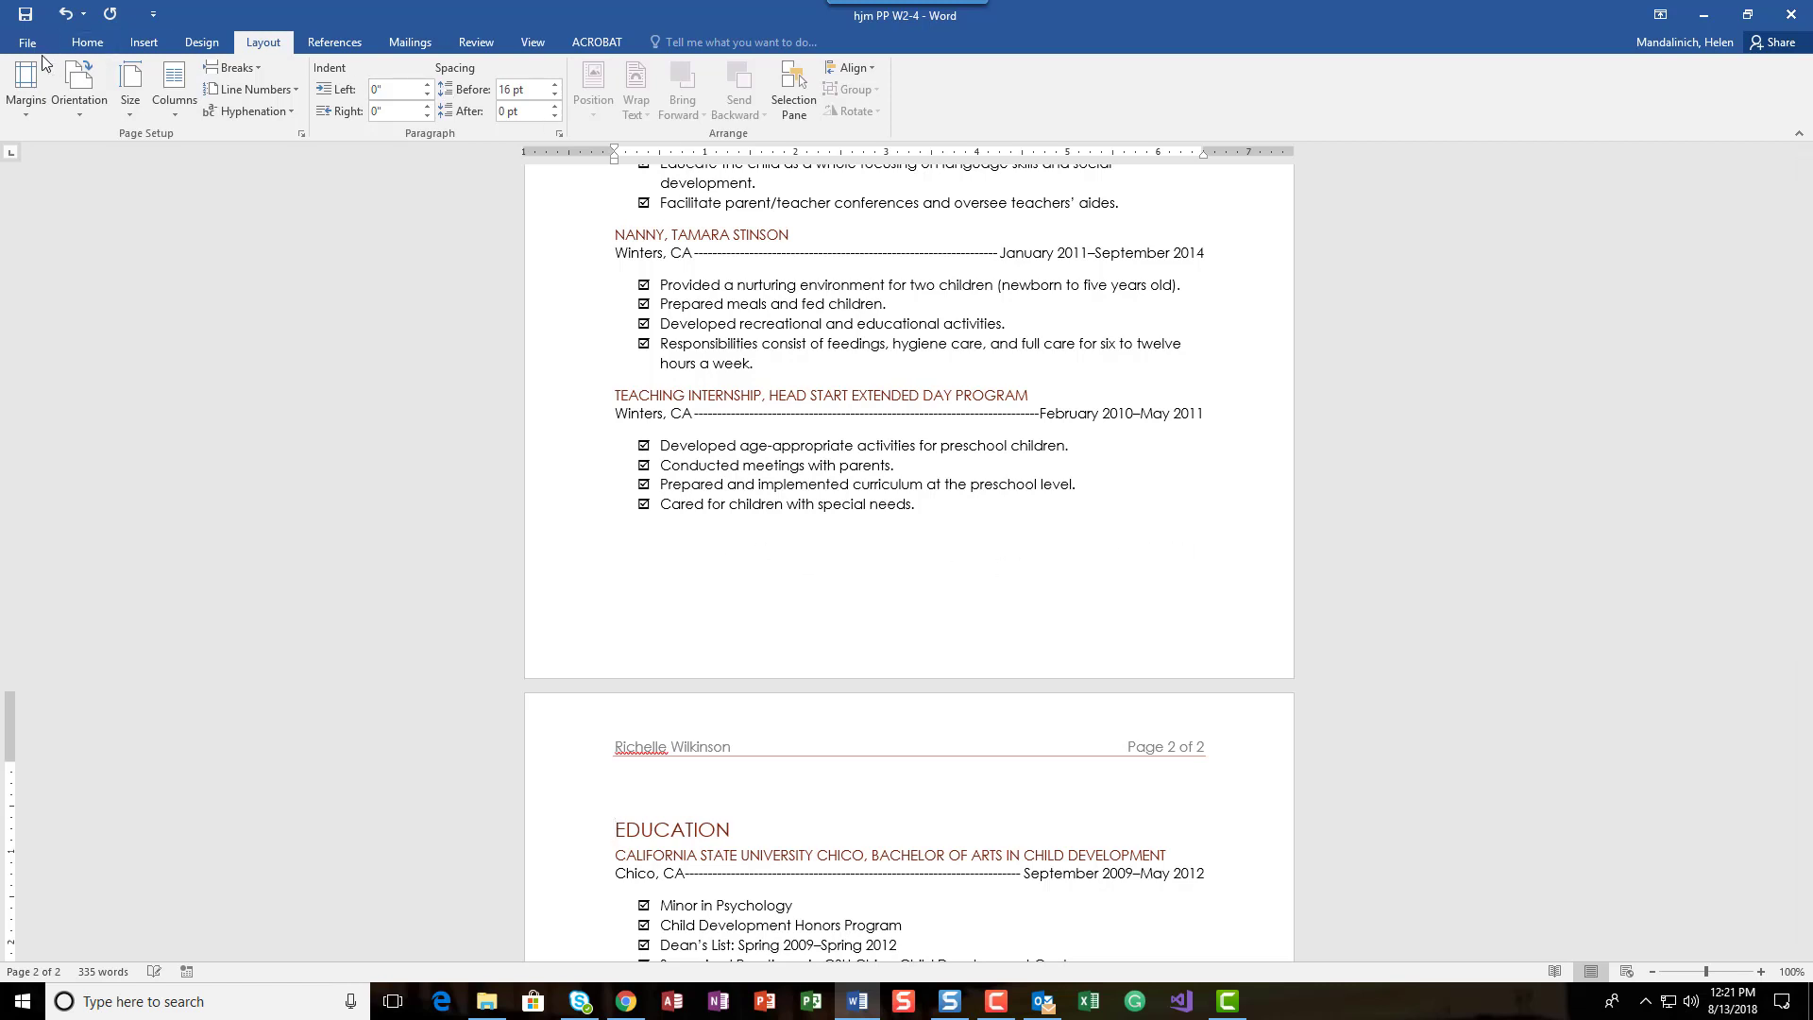
{"action": "left_click", "coordinate": [83, 43]}
{"action": "left_click", "coordinate": [594, 74]}
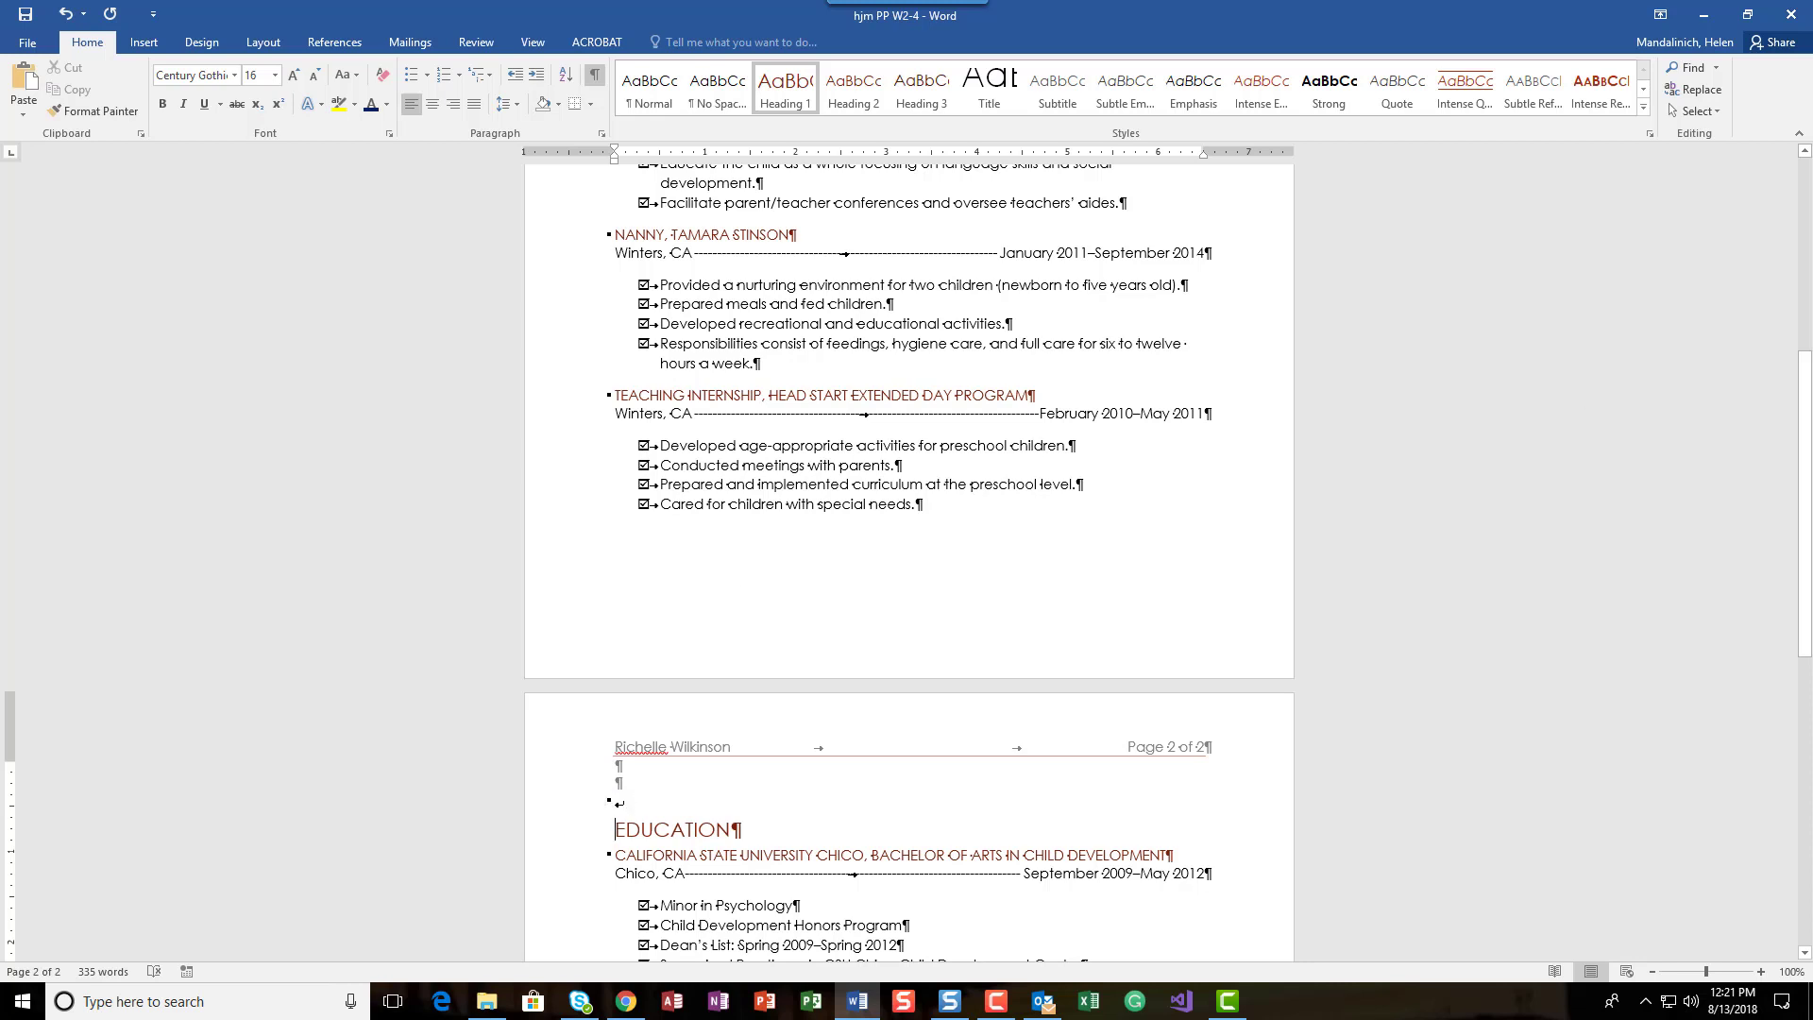
{"action": "key", "text": "BackSpace"}
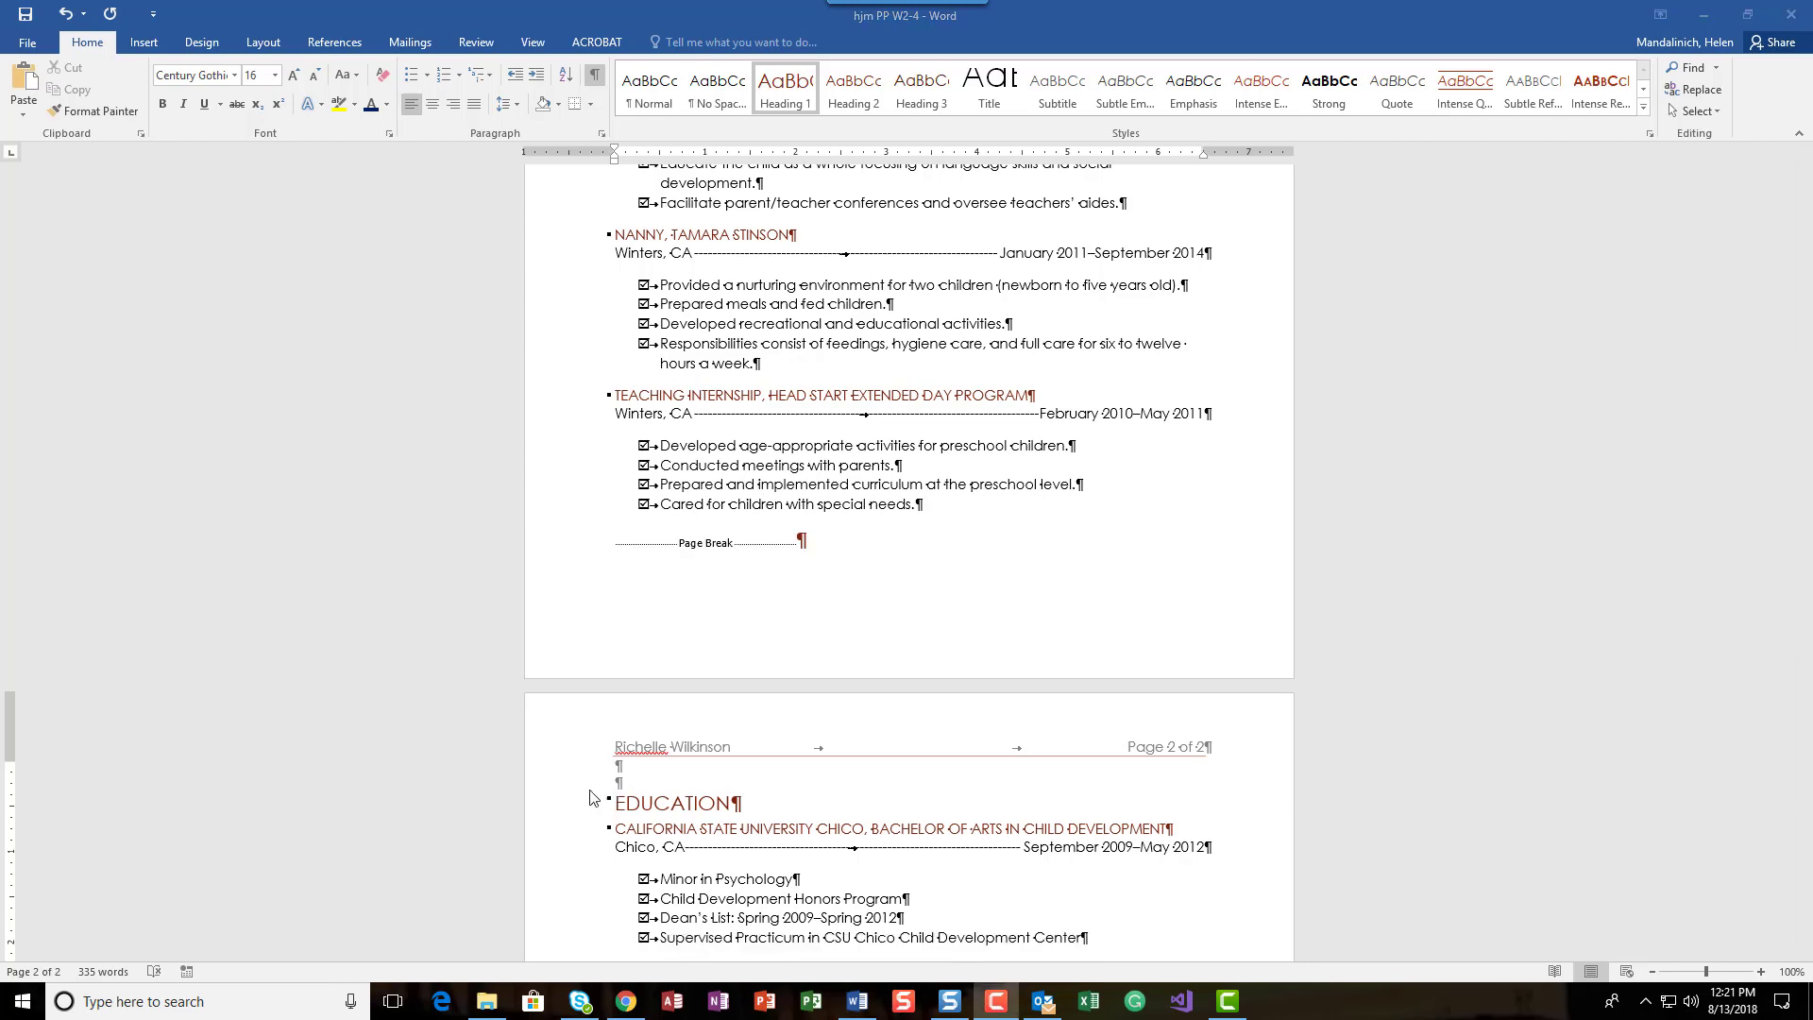
{"action": "left_click", "coordinate": [62, 12]}
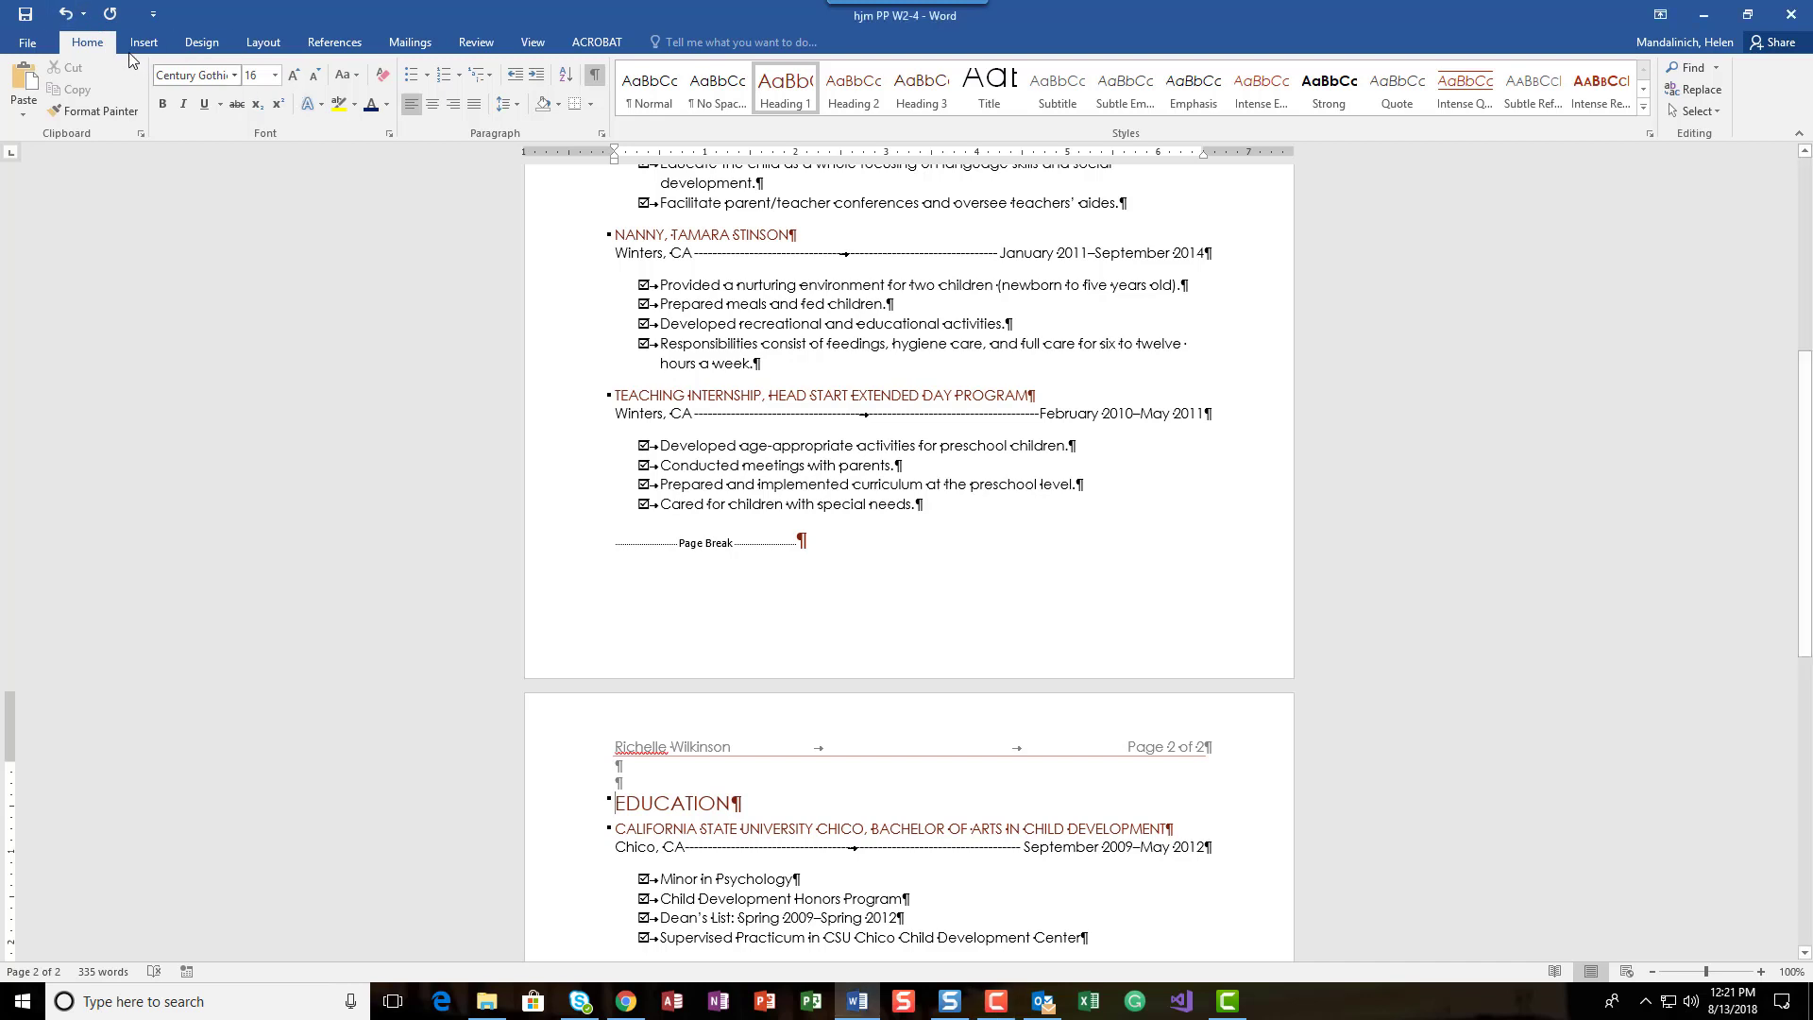
{"action": "left_click", "coordinate": [64, 13]}
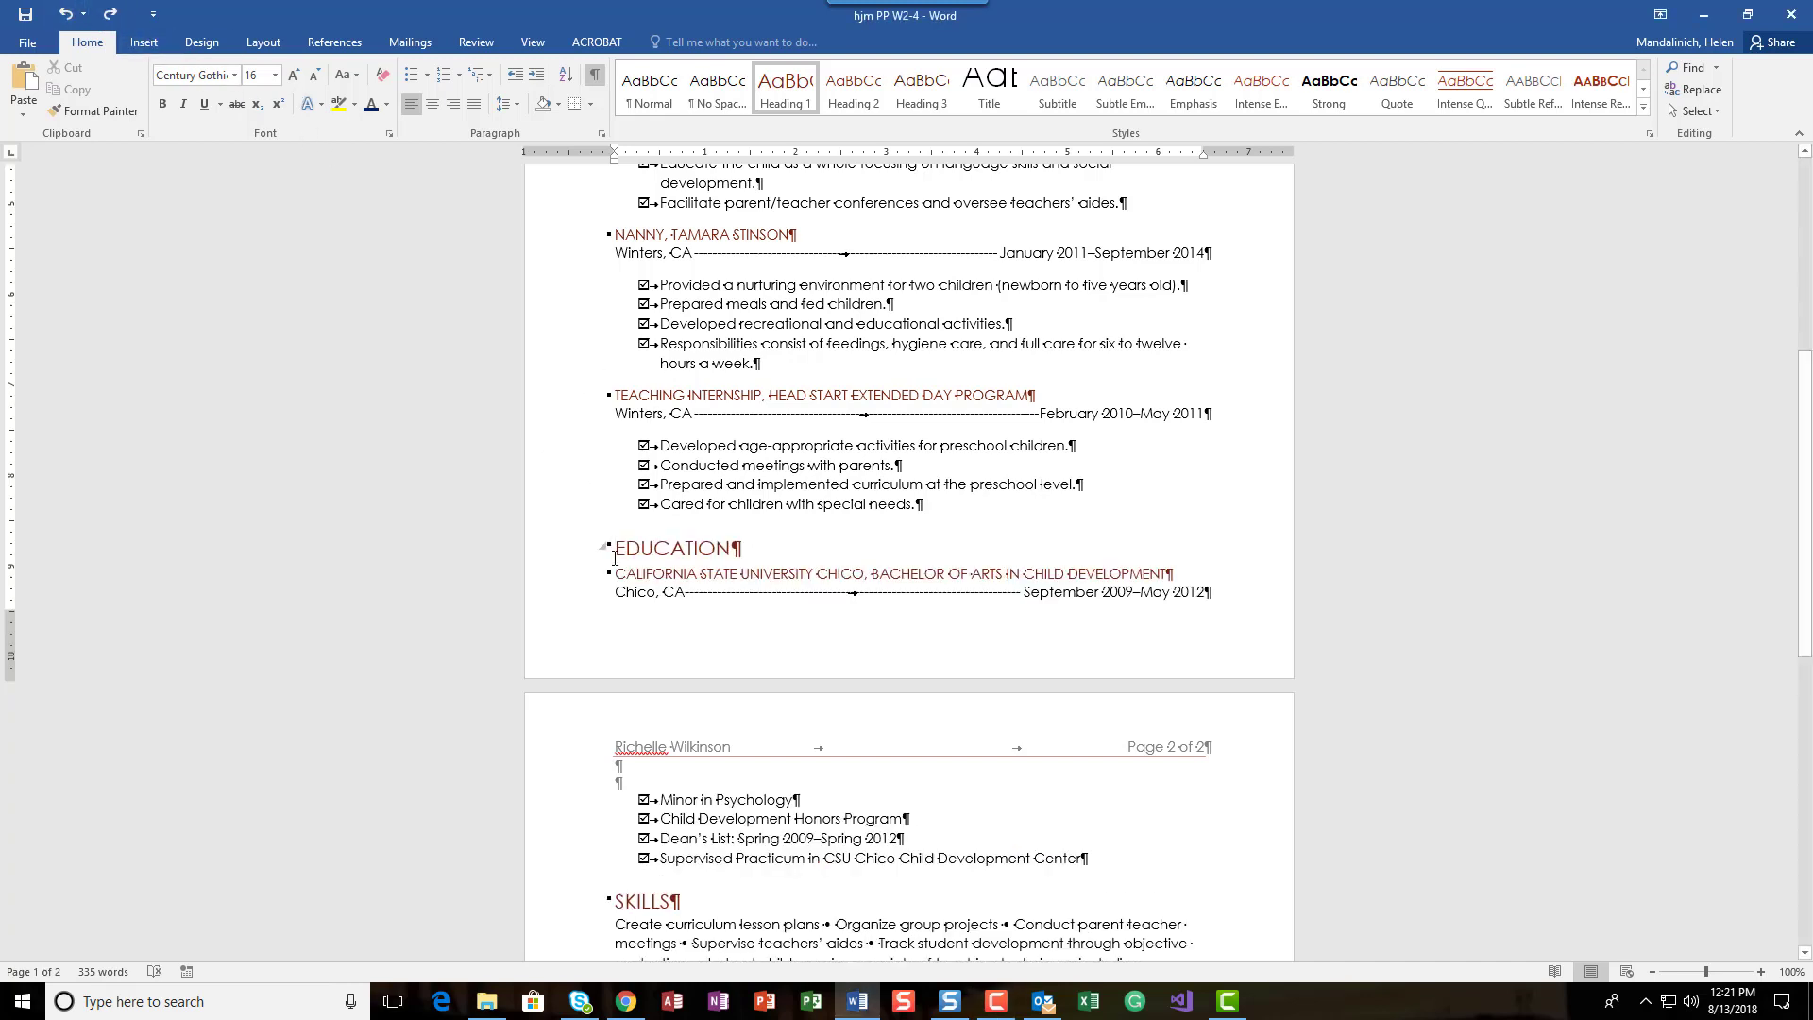
Step: Insert a page break before the EDUCATION heading and hide the formatting marks
{"action": "key", "text": "ctrl+Return"}
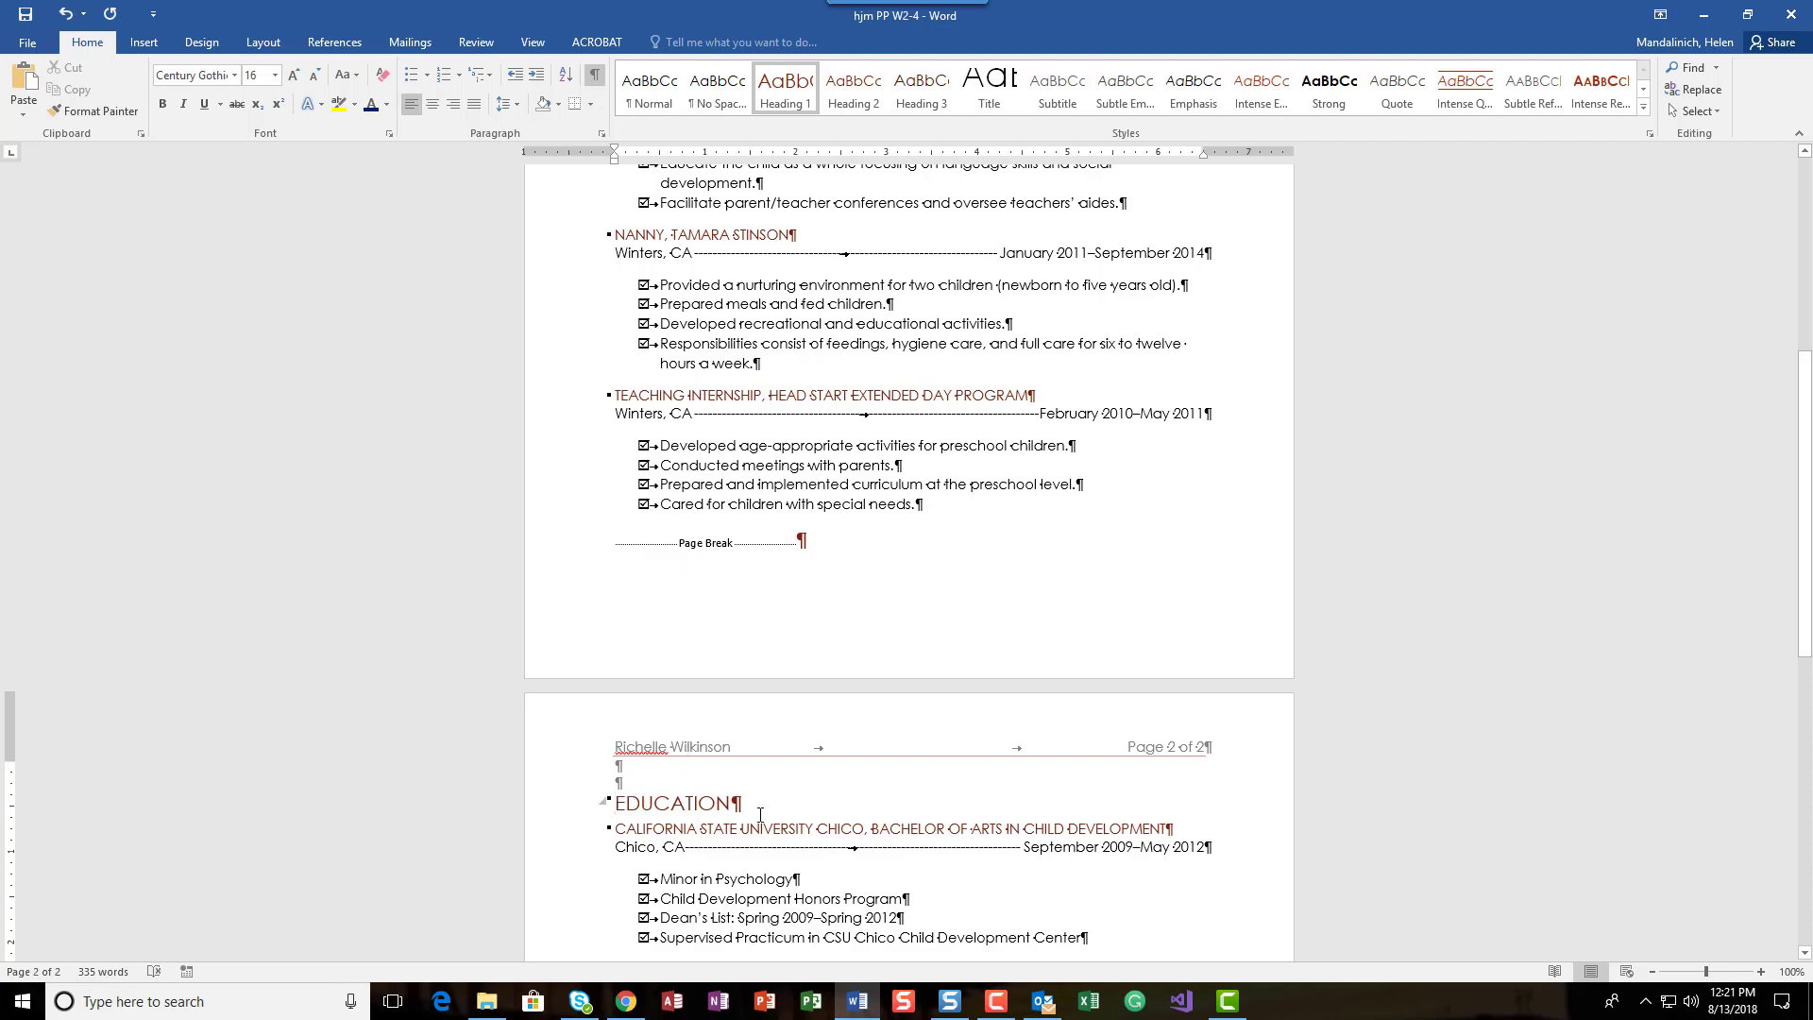
{"action": "left_click", "coordinate": [594, 73]}
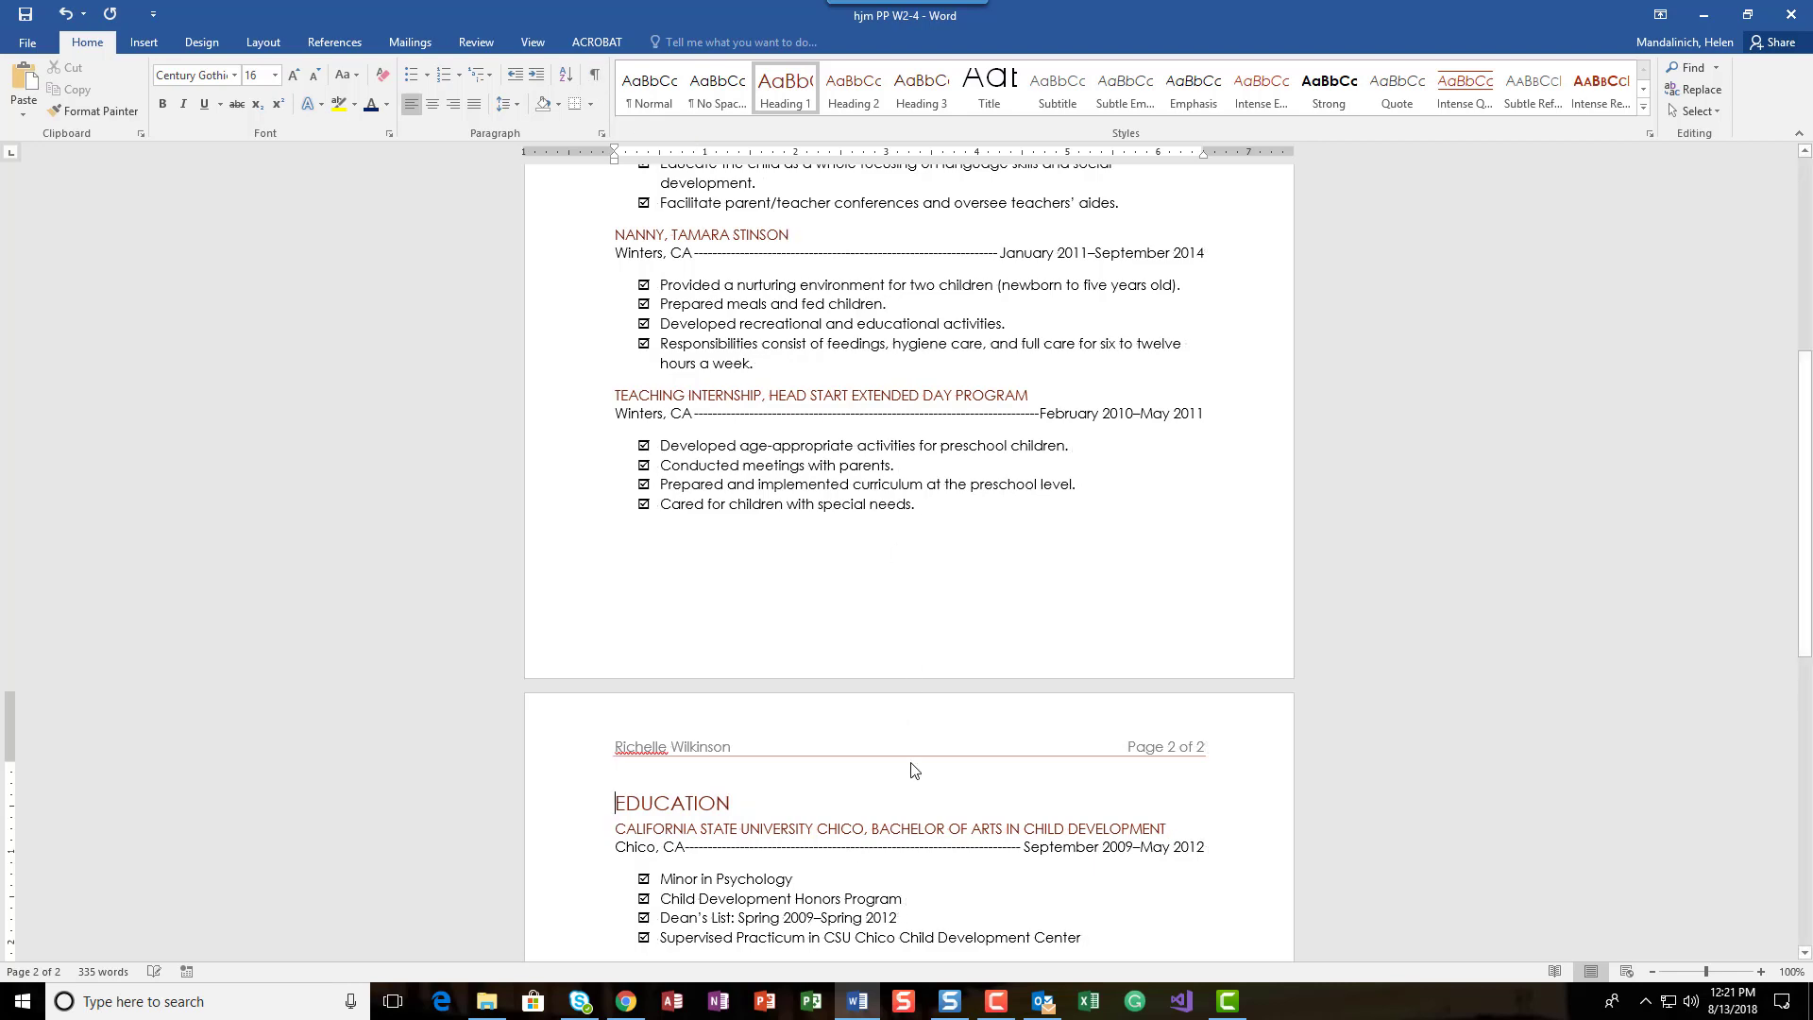
{"action": "scroll", "coordinate": [929, 792], "scroll_direction": "up", "scroll_amount": 7}
{"action": "scroll", "coordinate": [930, 795], "scroll_direction": "down", "scroll_amount": 12}
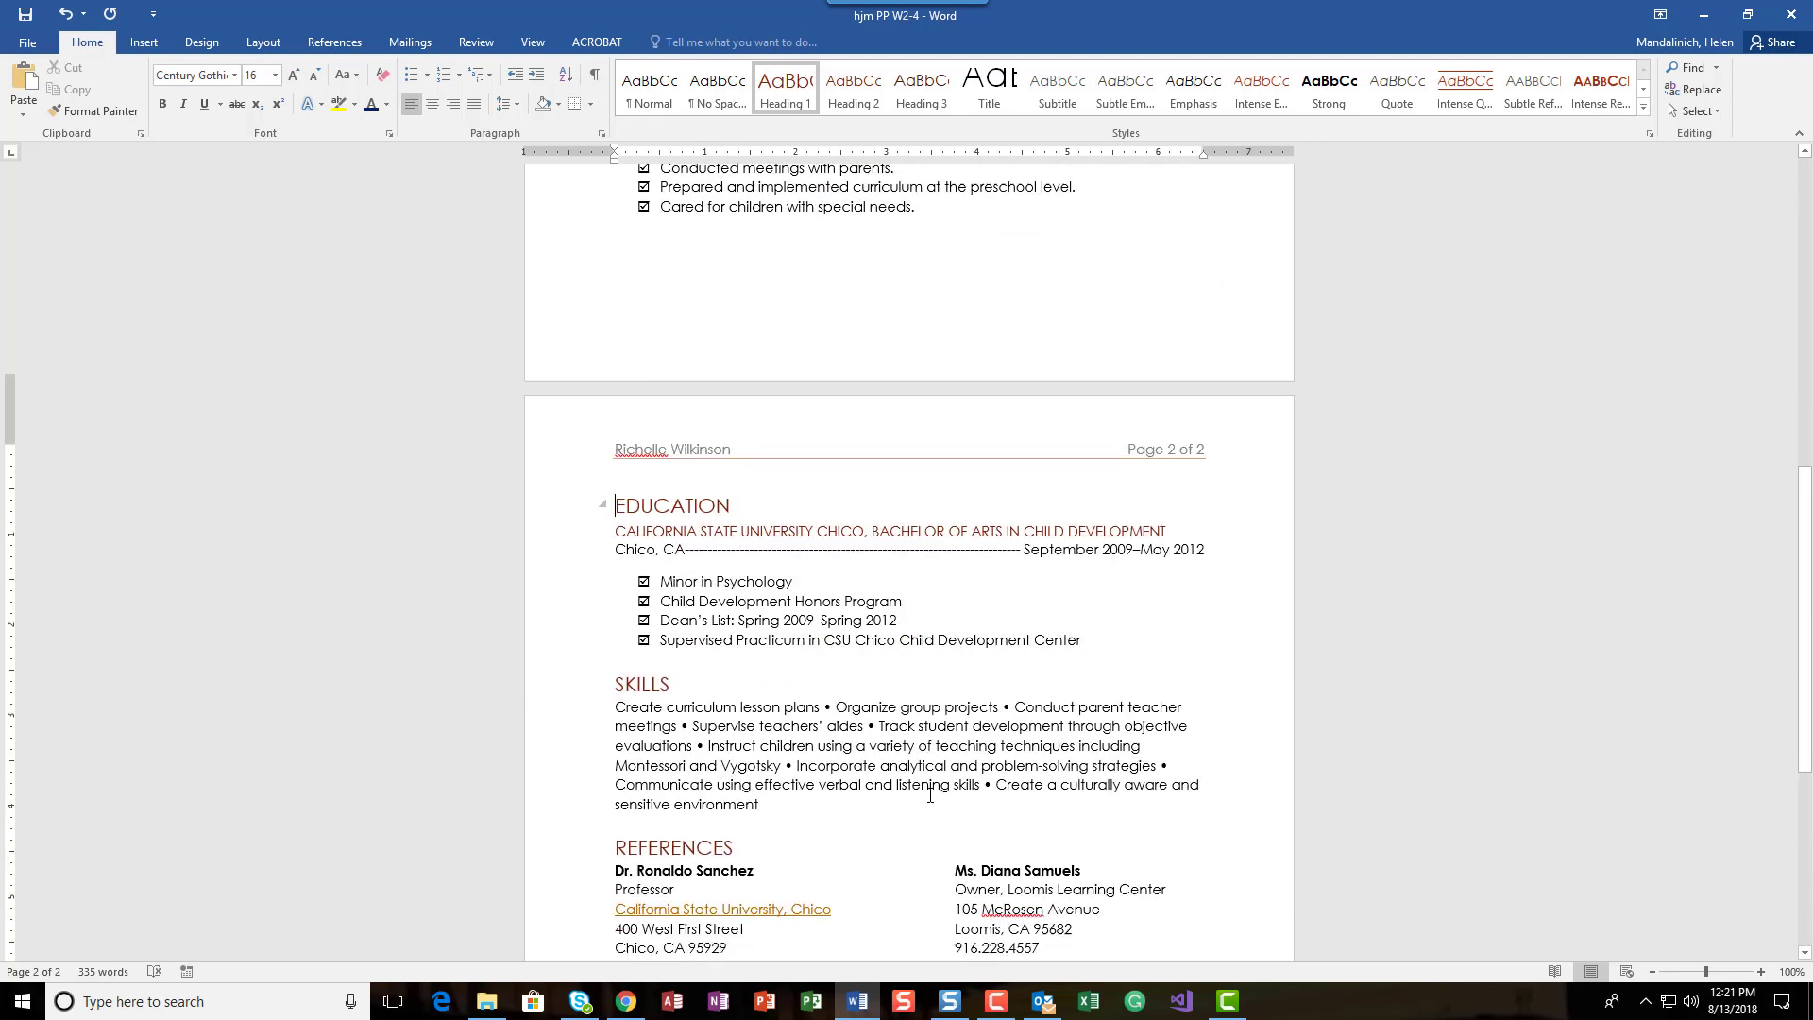
Step: Save the resume and review both of its pages
{"action": "left_click", "coordinate": [25, 15]}
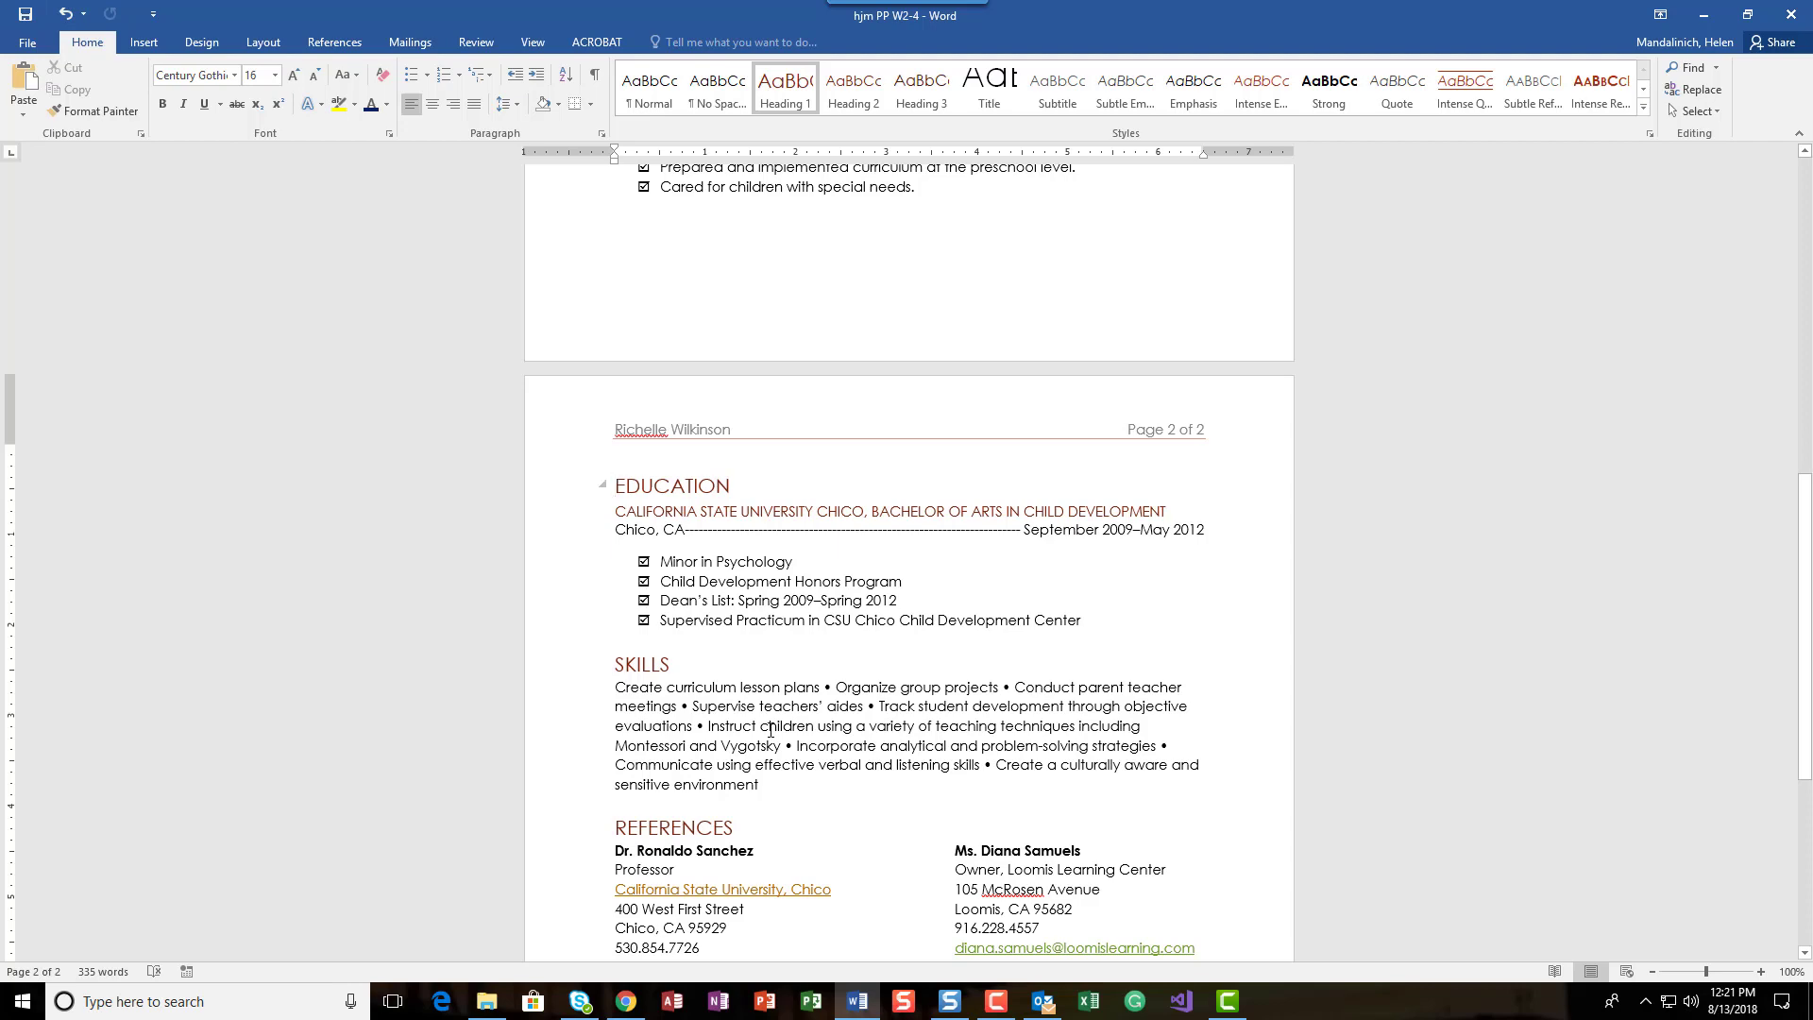
{"action": "scroll", "coordinate": [849, 772], "scroll_direction": "down", "scroll_amount": 3}
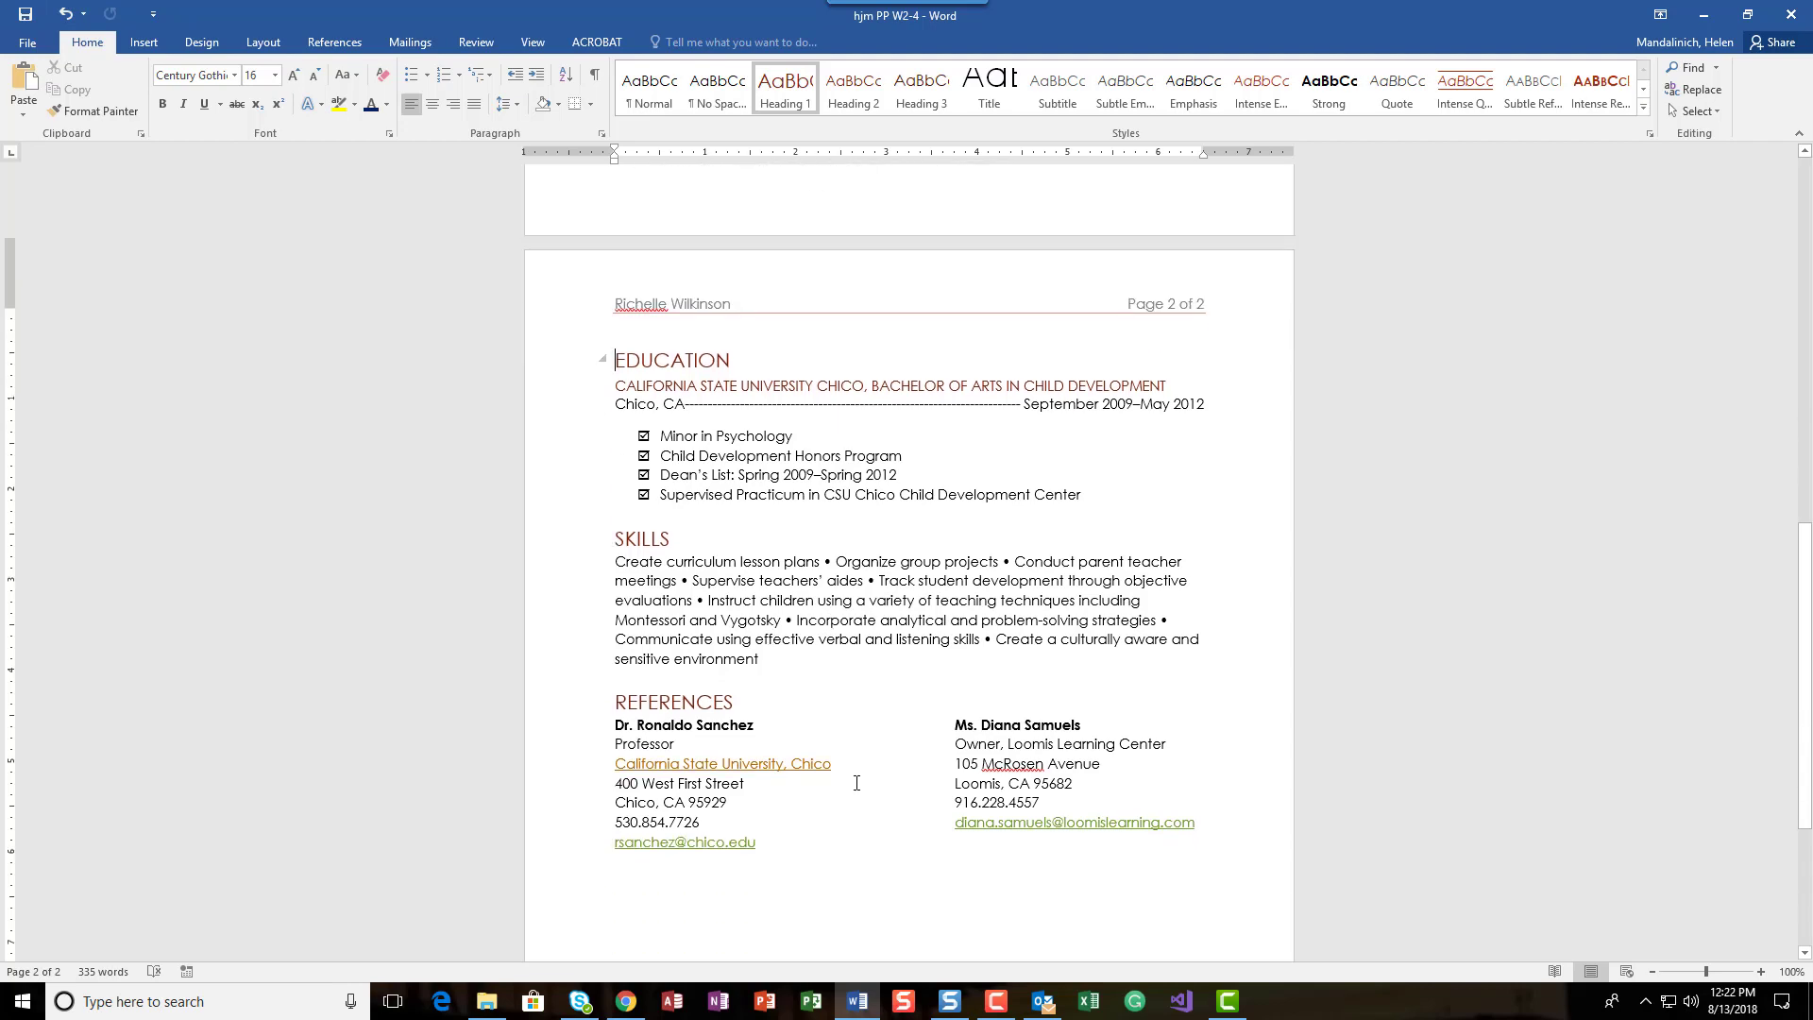
{"action": "scroll", "coordinate": [855, 774], "scroll_direction": "up", "scroll_amount": 14}
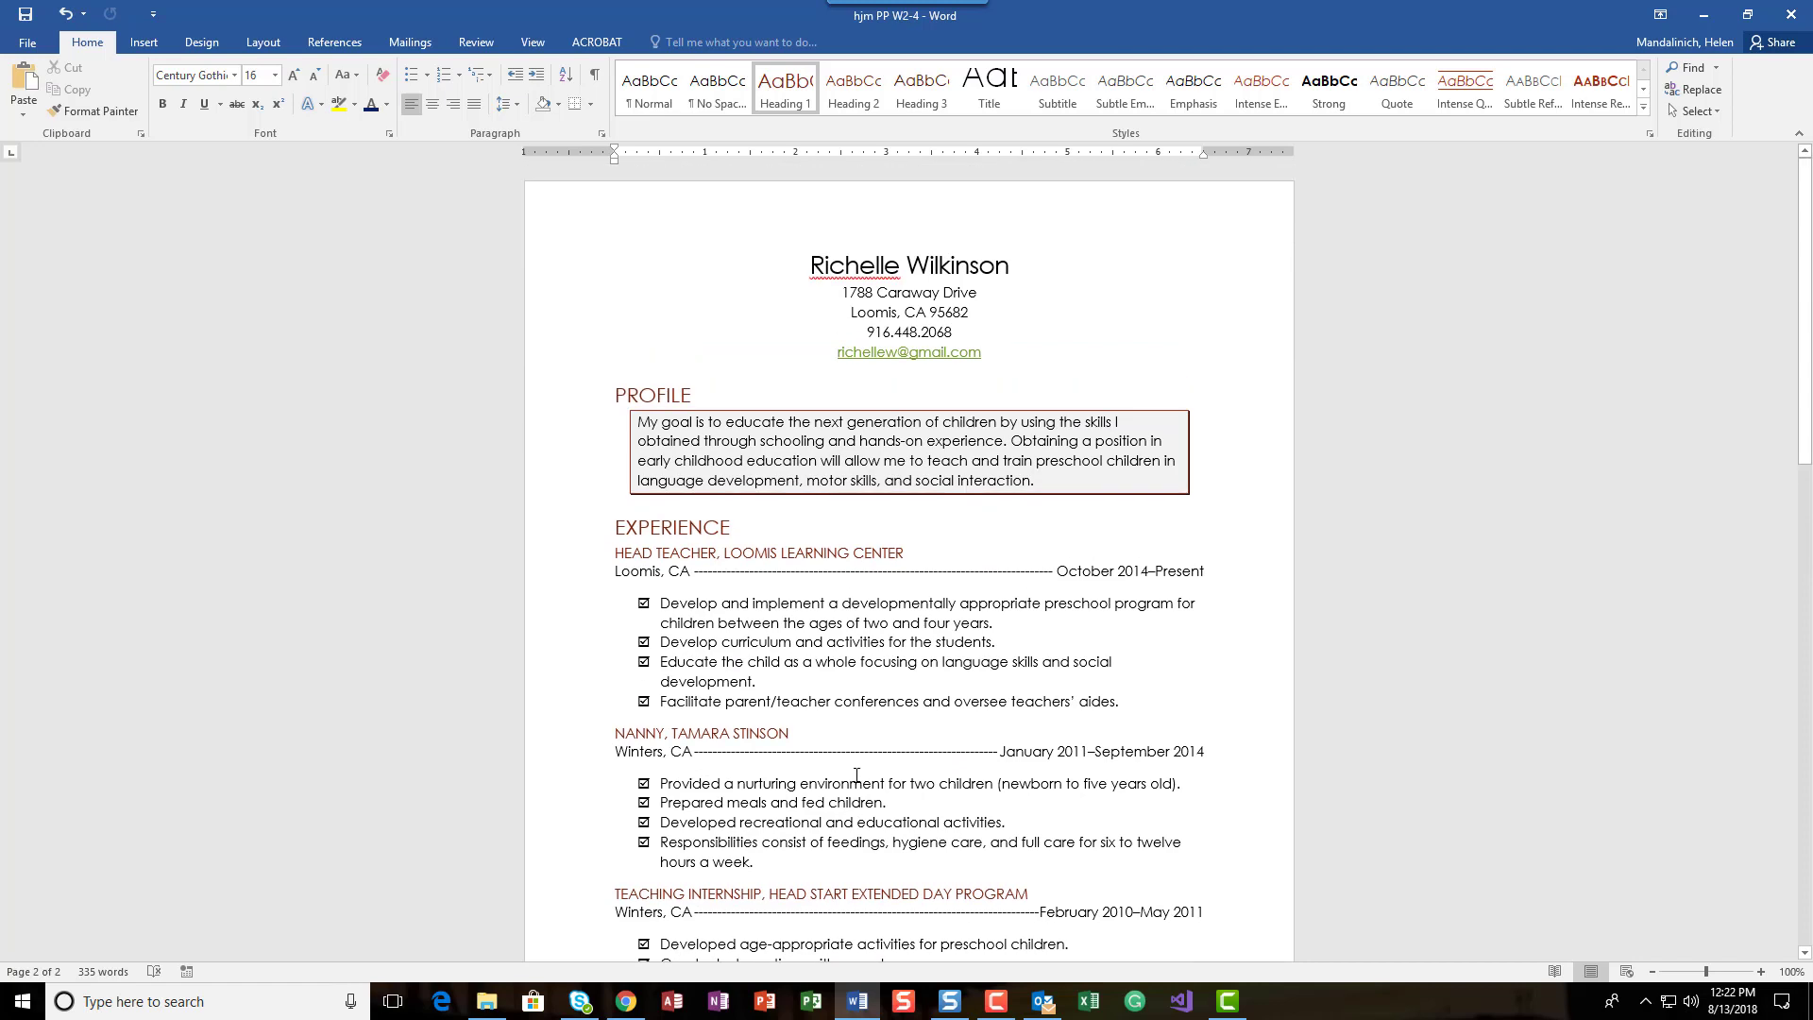
{"action": "scroll", "coordinate": [857, 774], "scroll_direction": "down", "scroll_amount": 20}
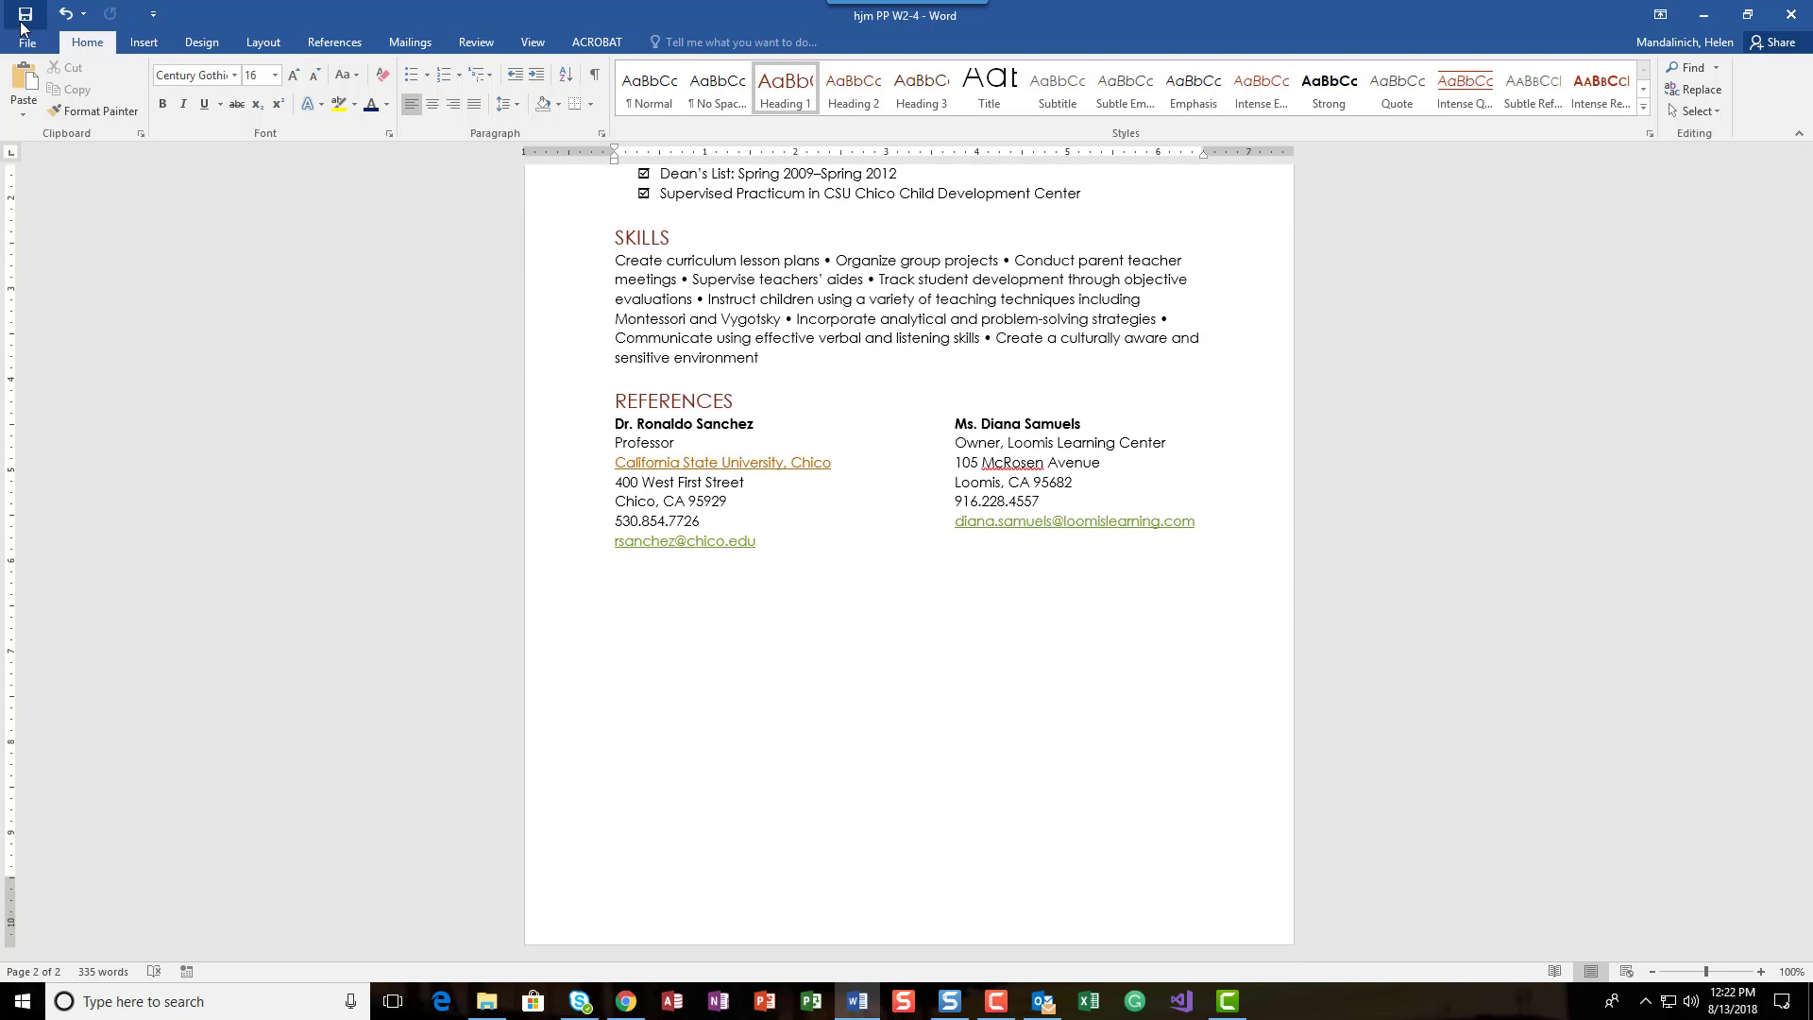
Step: Switch to the Blackboard course in Chrome and open the Assignments folder of the Word Chapter 2 lesson
{"action": "left_click", "coordinate": [626, 1001]}
{"action": "left_click", "coordinate": [244, 14]}
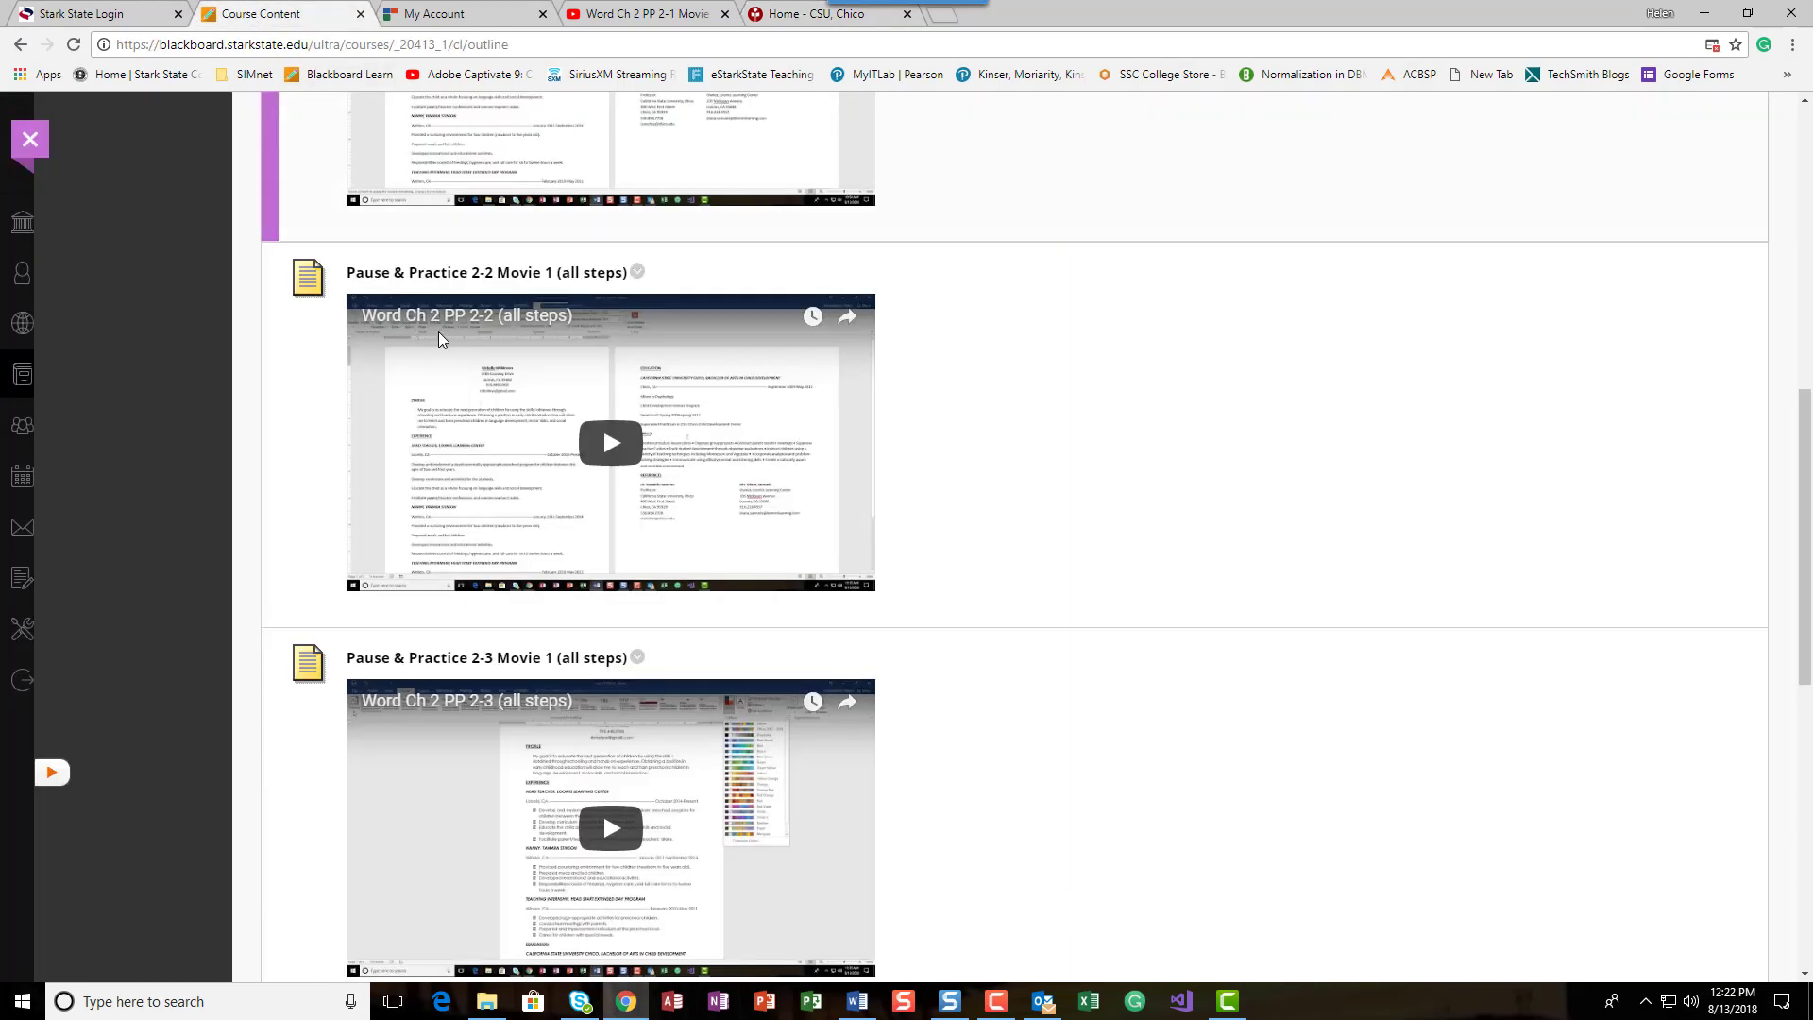
{"action": "scroll", "coordinate": [198, 598], "scroll_direction": "up", "scroll_amount": 10}
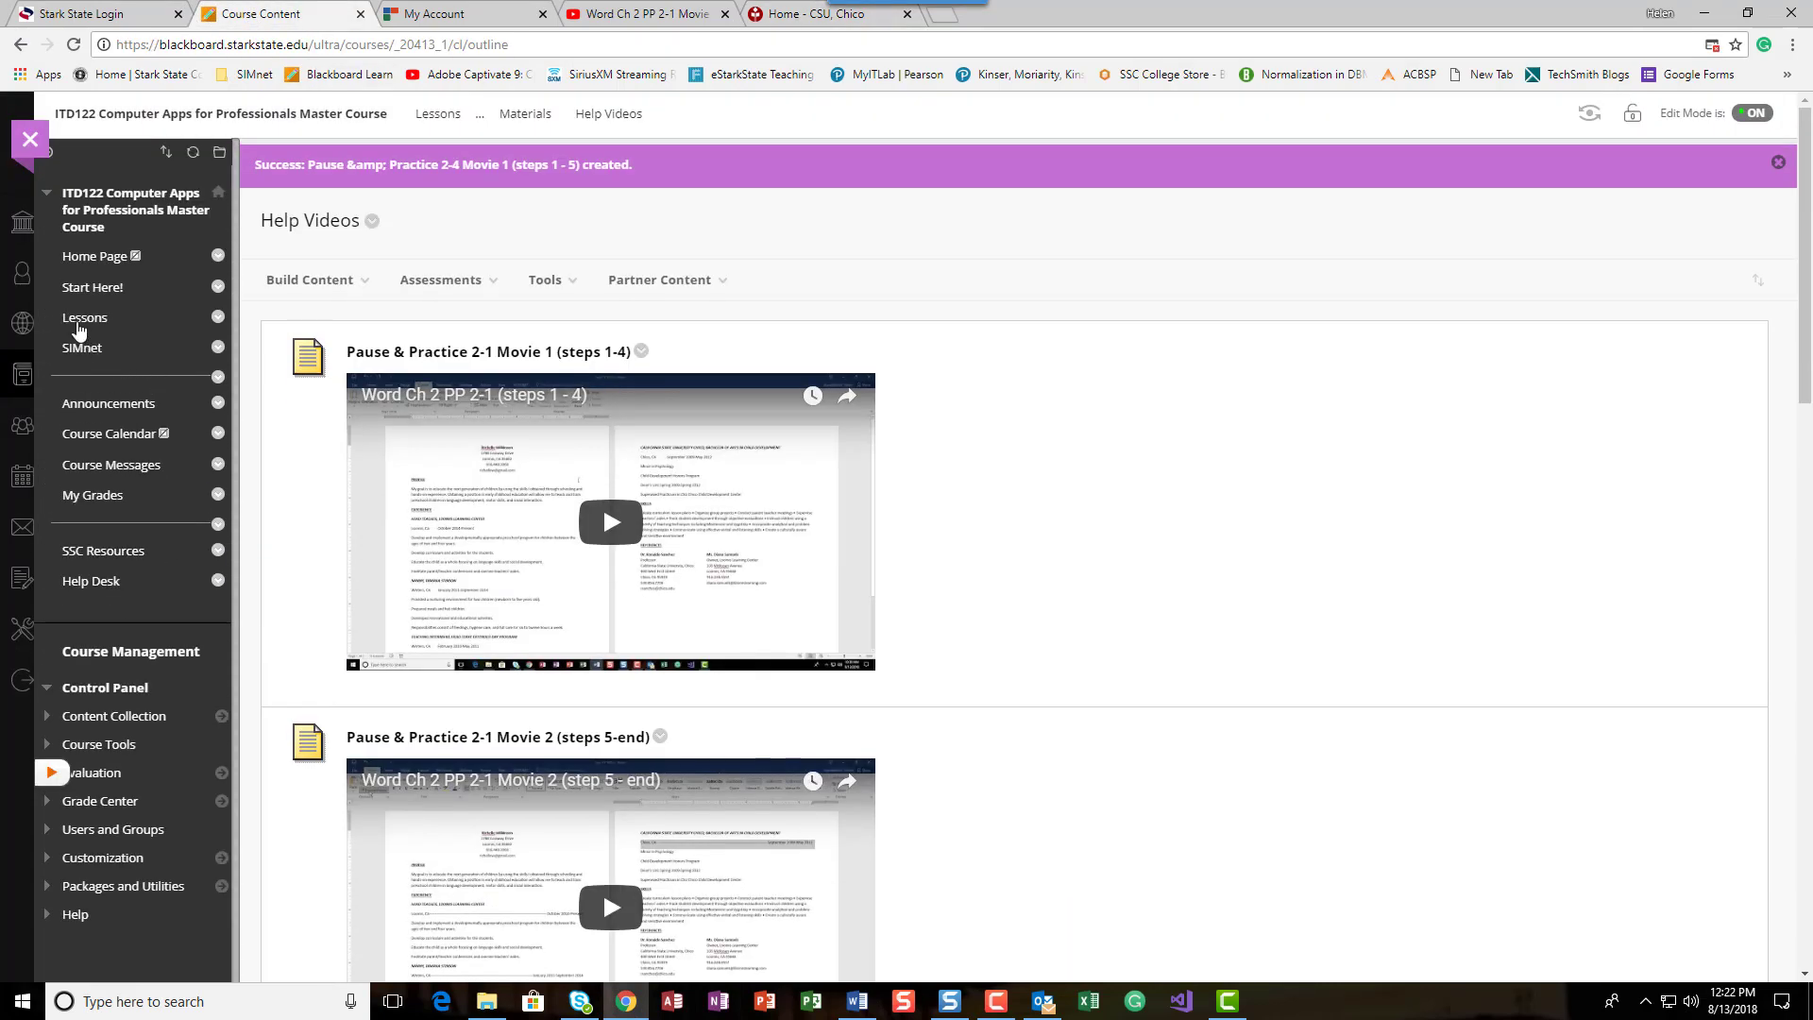
{"action": "left_click", "coordinate": [85, 318]}
{"action": "scroll", "coordinate": [469, 596], "scroll_direction": "down", "scroll_amount": 5}
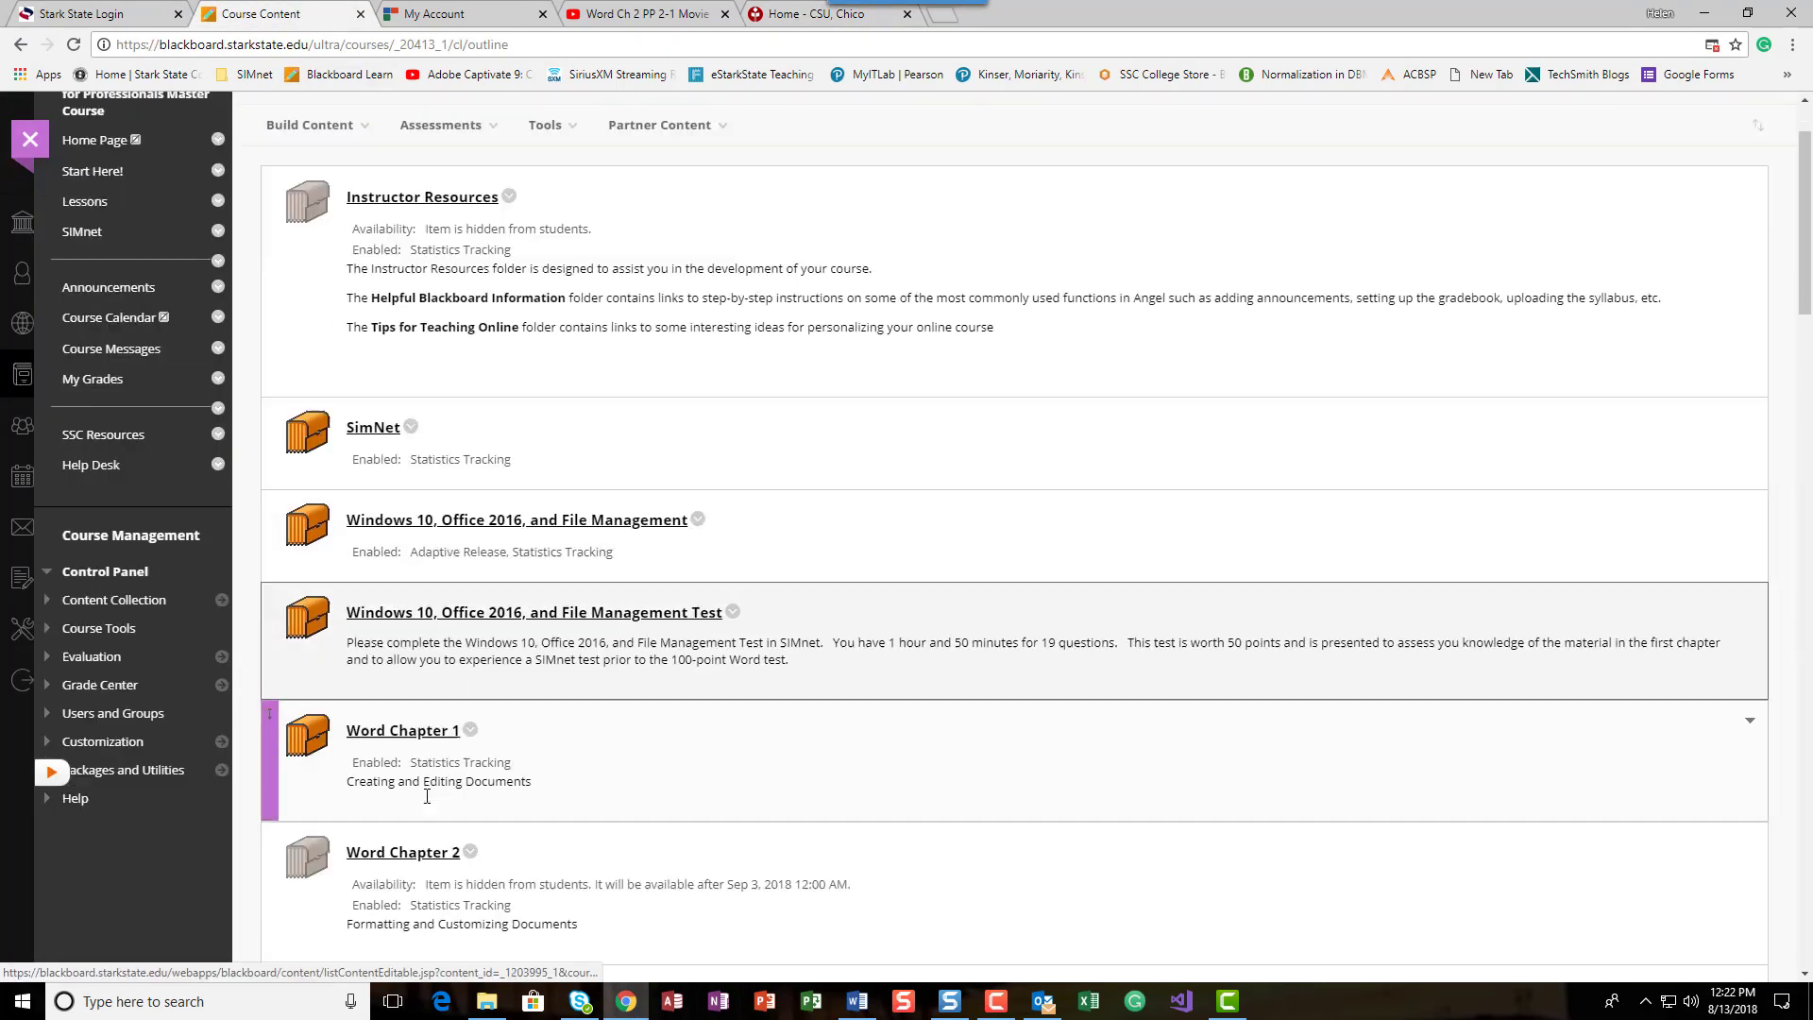
{"action": "left_click", "coordinate": [418, 497]}
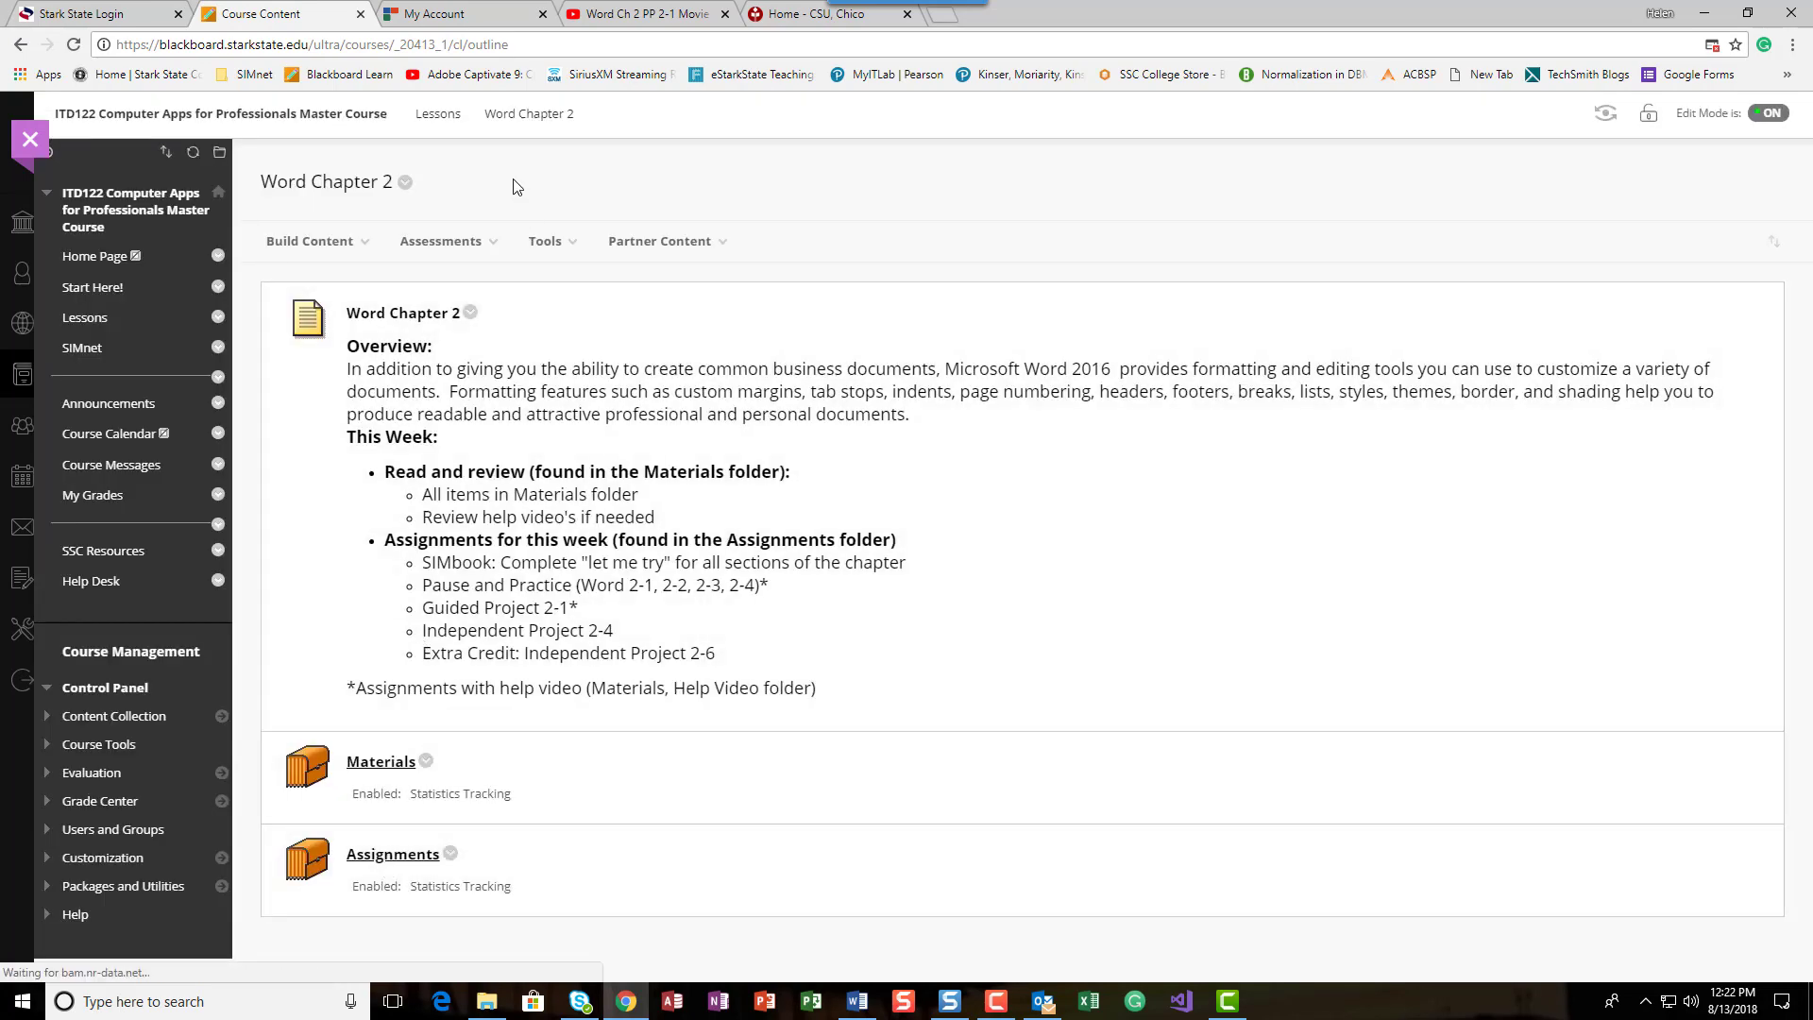
{"action": "left_click", "coordinate": [393, 854]}
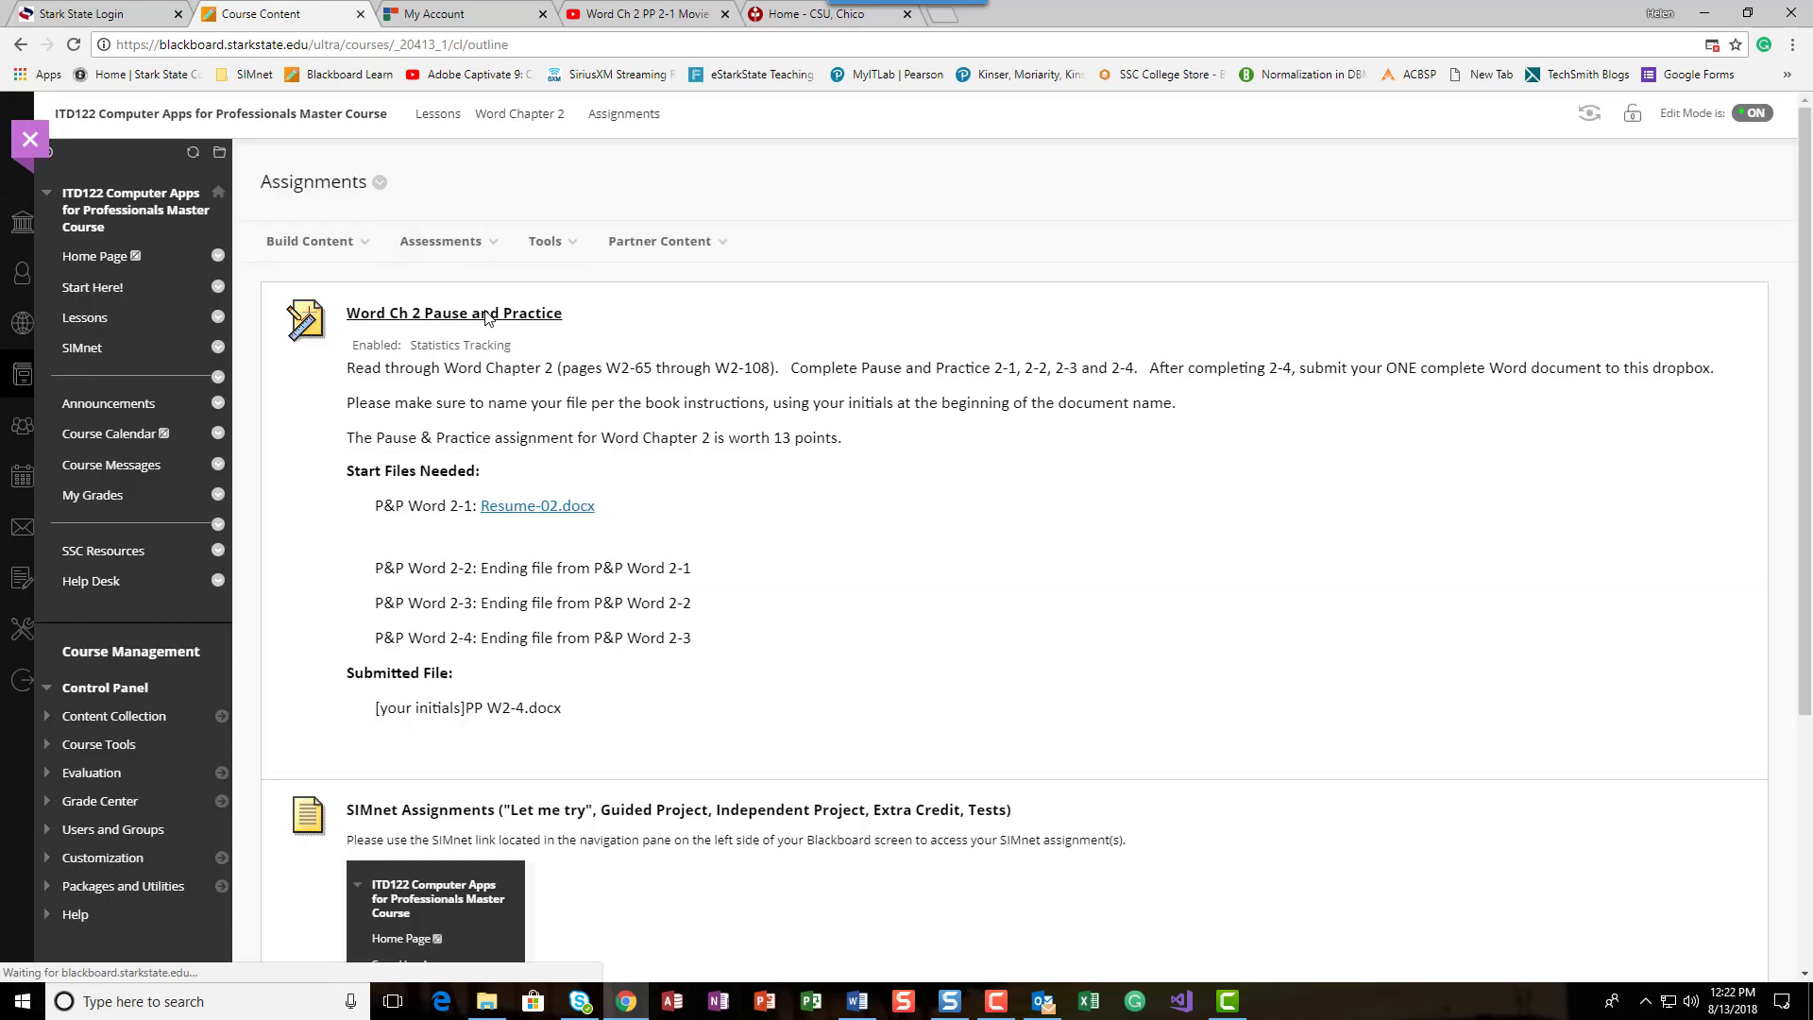
Step: Open the Word Ch 2 Pause and Practice assignment and review its instructions, file attachment and submission options
{"action": "left_click", "coordinate": [477, 315]}
{"action": "scroll", "coordinate": [812, 666], "scroll_direction": "down", "scroll_amount": 2}
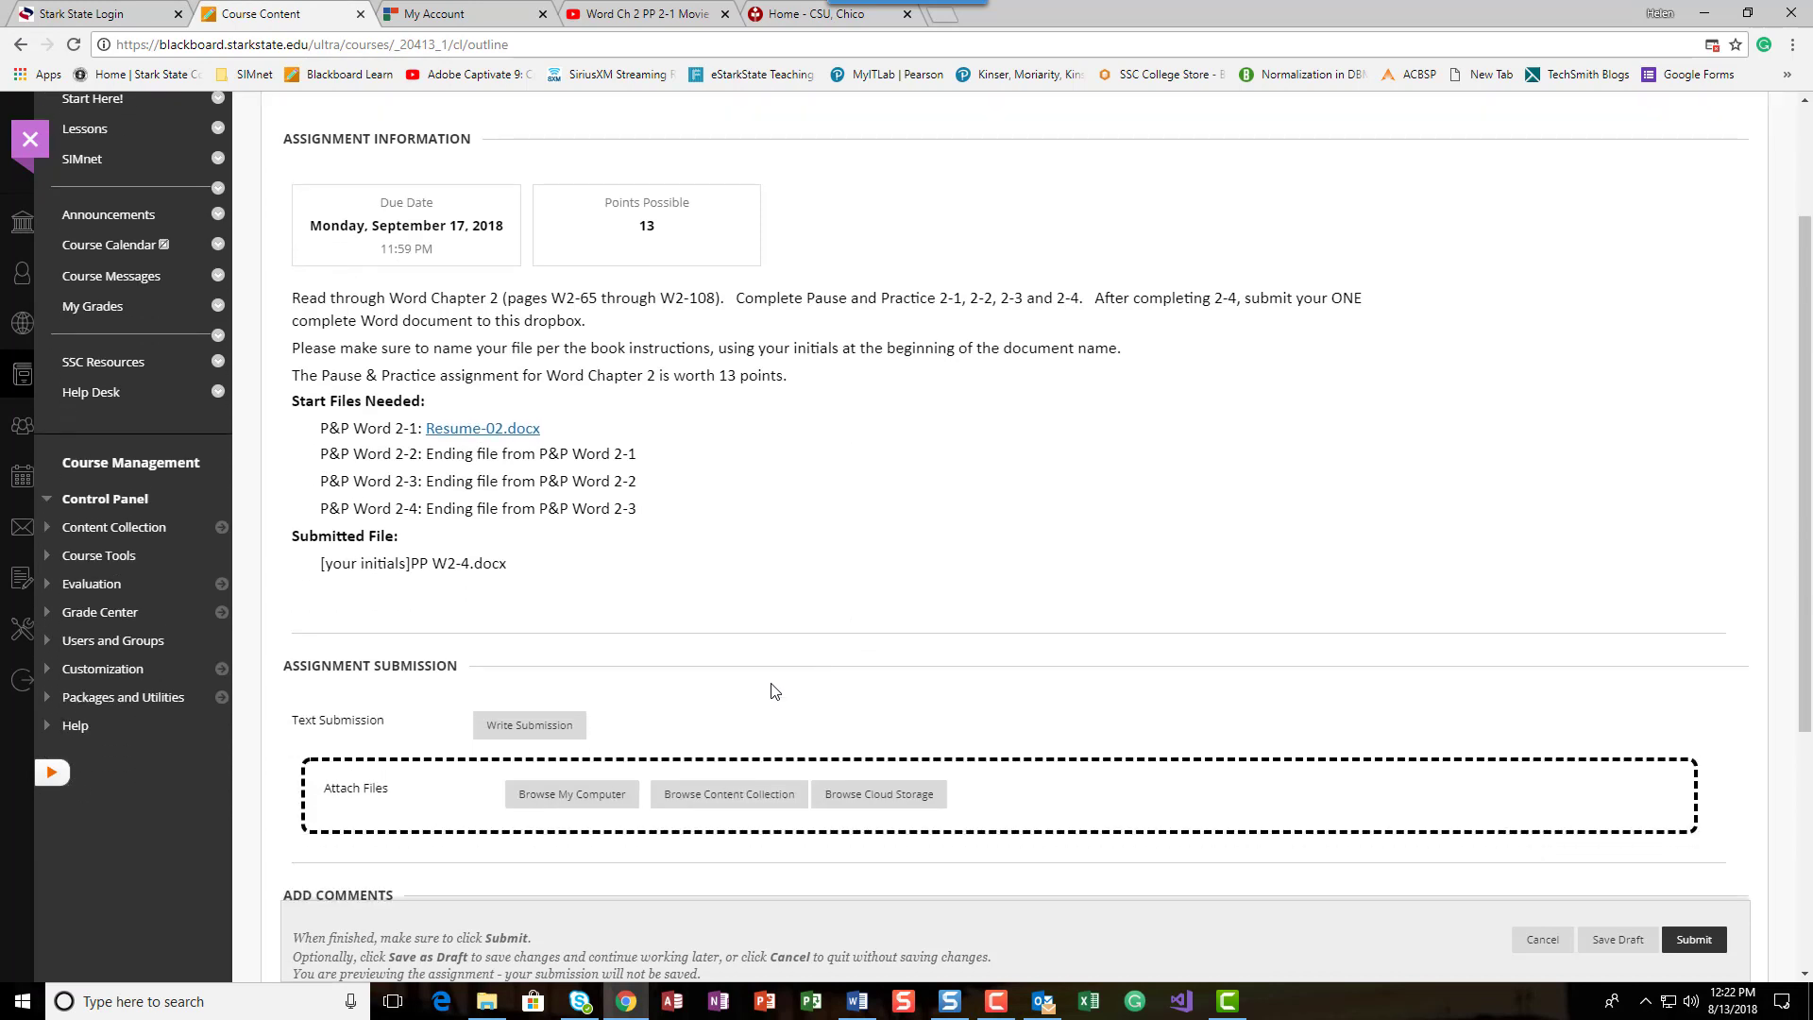
{"action": "scroll", "coordinate": [1393, 845], "scroll_direction": "down", "scroll_amount": 4}
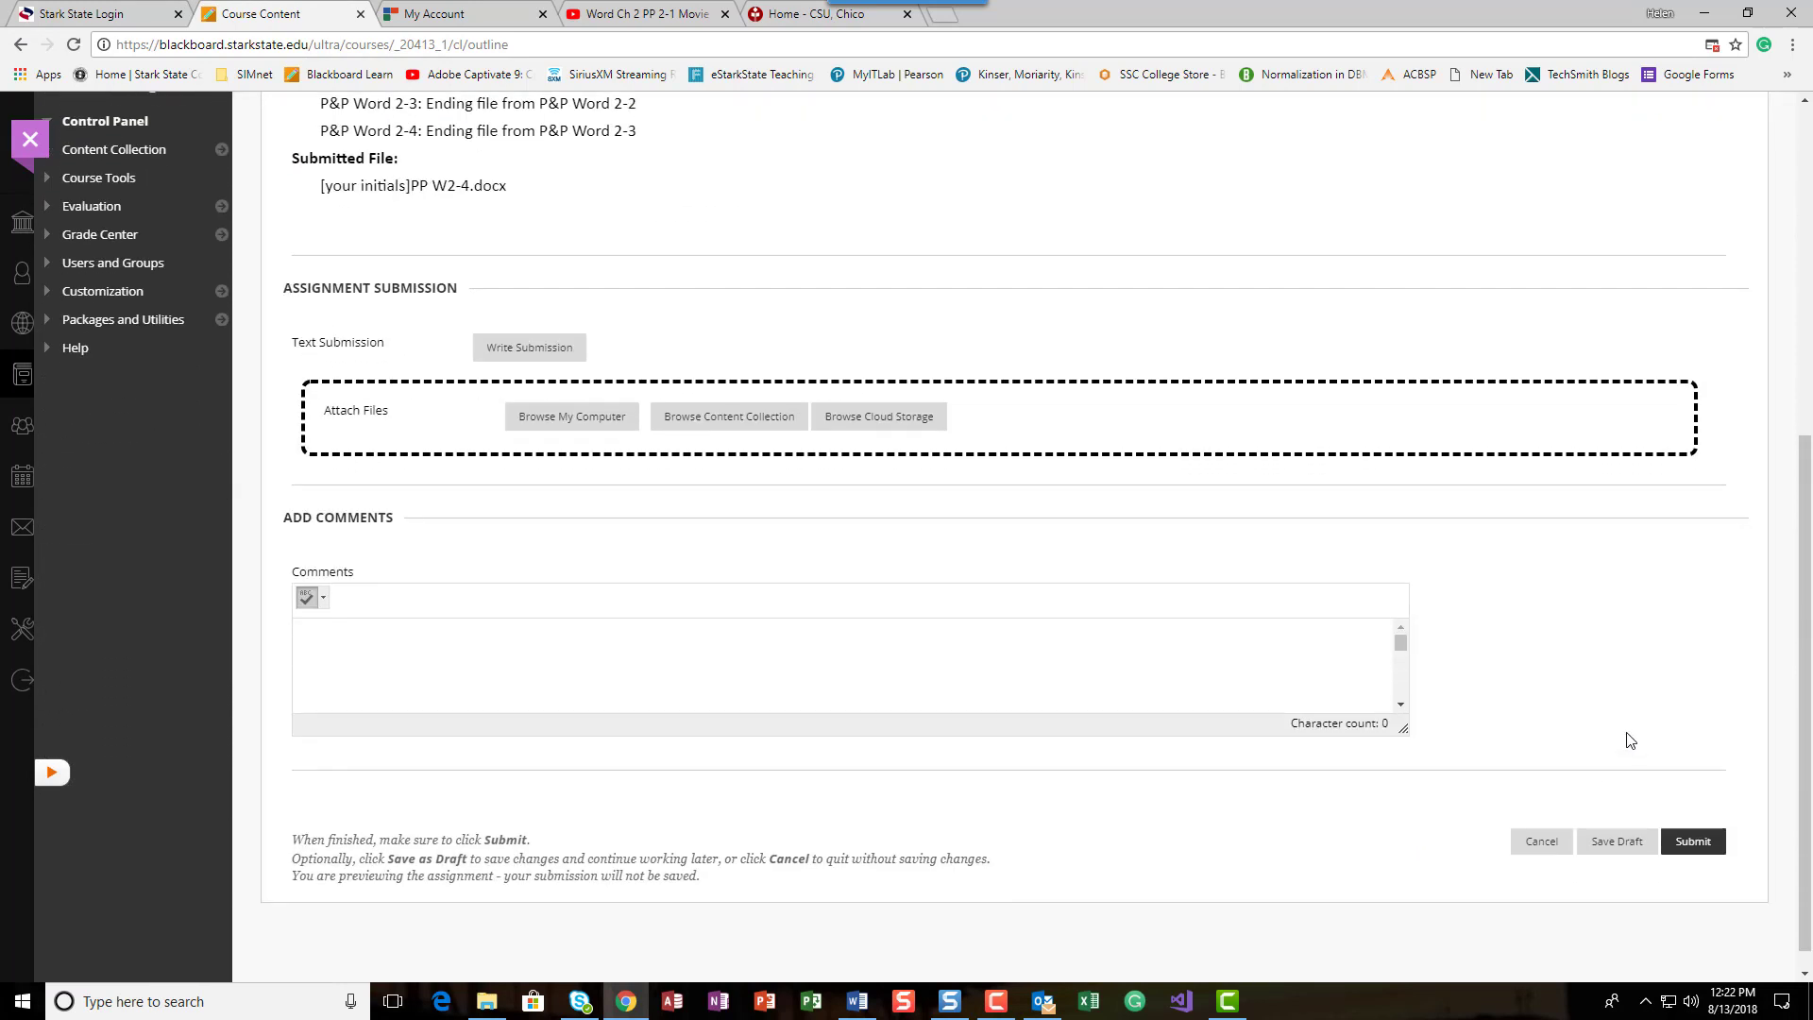